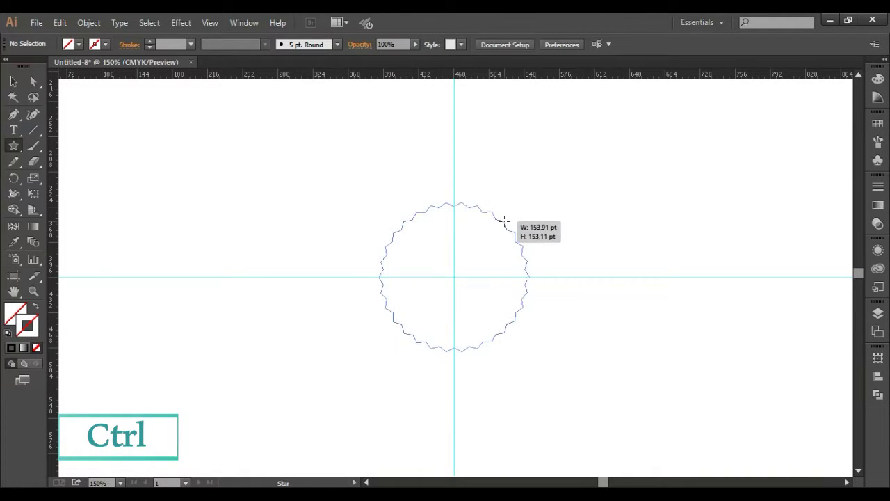
Give the zigzag-edged star a white fill and a black stroke
{"action": "key", "text": "v"}
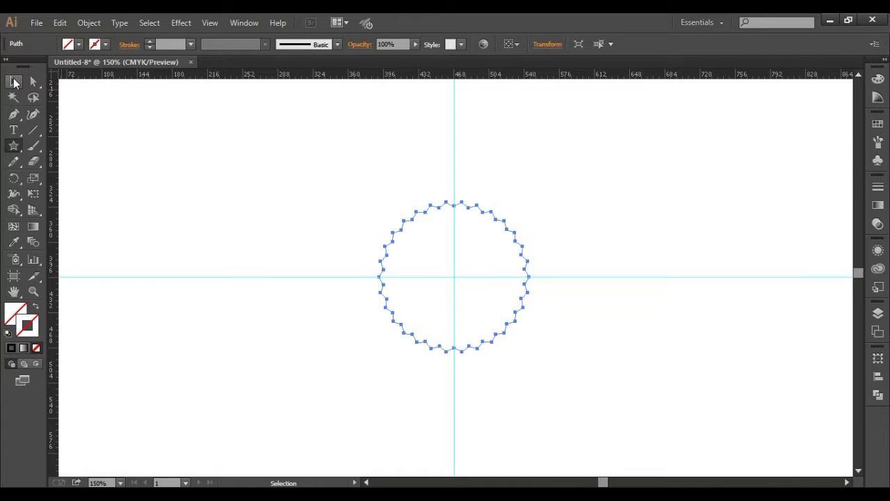
{"action": "key", "text": "Delete"}
{"action": "key", "text": "ctrl+a"}
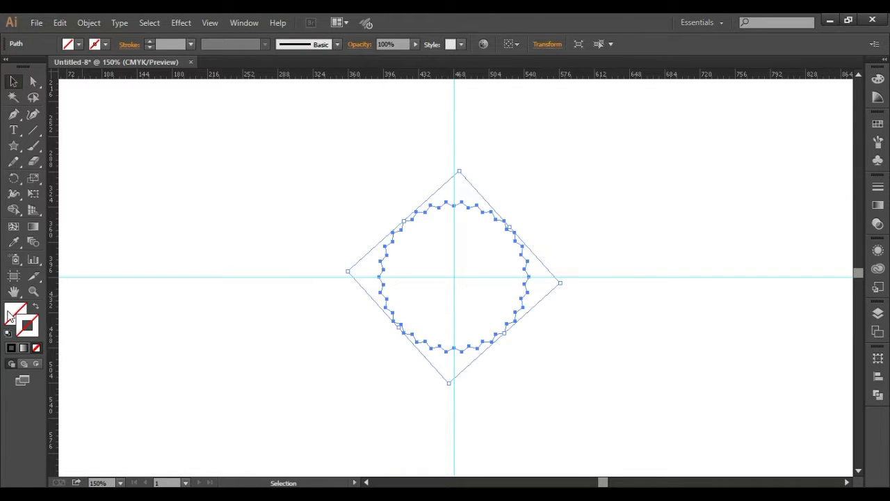
{"action": "left_click", "coordinate": [15, 312]}
{"action": "left_click", "coordinate": [37, 348]}
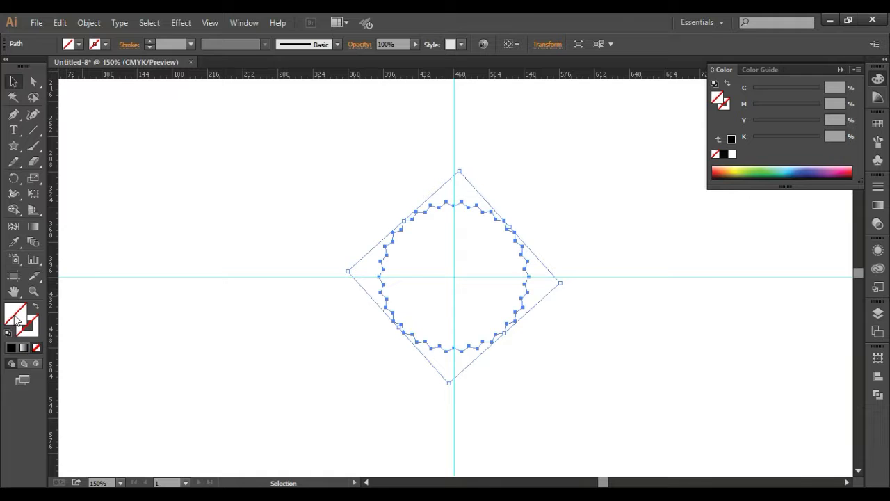
{"action": "left_click", "coordinate": [732, 154]}
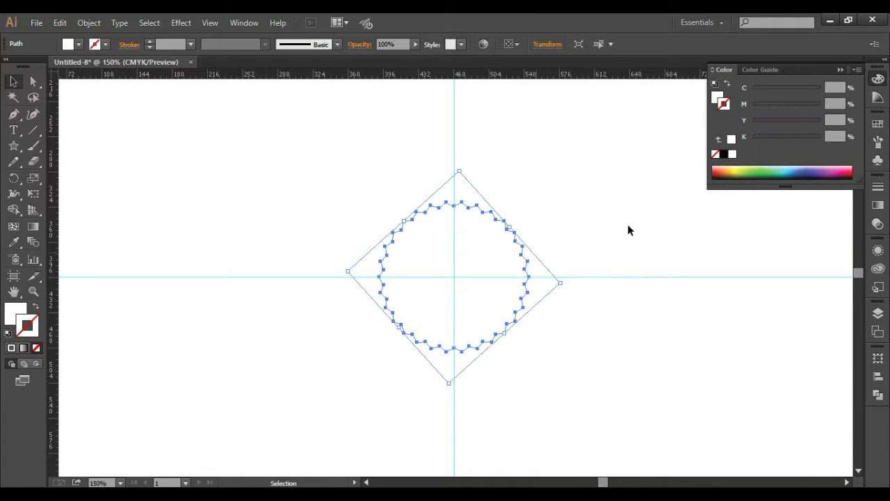
{"action": "left_click", "coordinate": [725, 155]}
{"action": "left_click", "coordinate": [558, 332]}
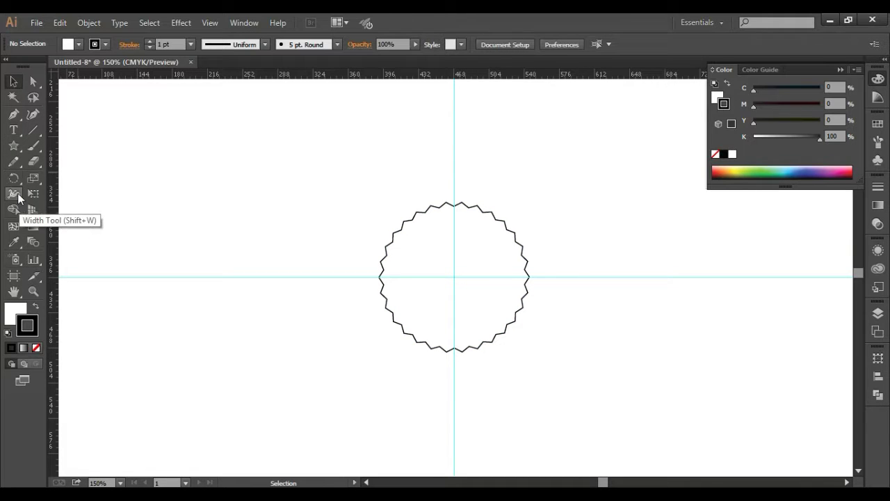
Draw a circle about 120 pt in diameter inside the star, centred on the intersection of the guides
{"action": "left_click", "coordinate": [20, 149]}
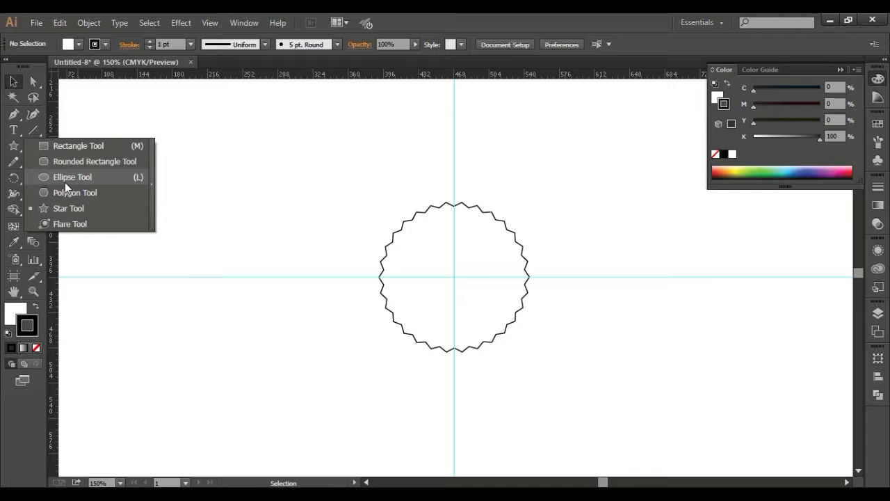
{"action": "left_click", "coordinate": [64, 183]}
{"action": "left_click_drag", "start_coordinate": [454, 278], "coordinate": [512, 331]}
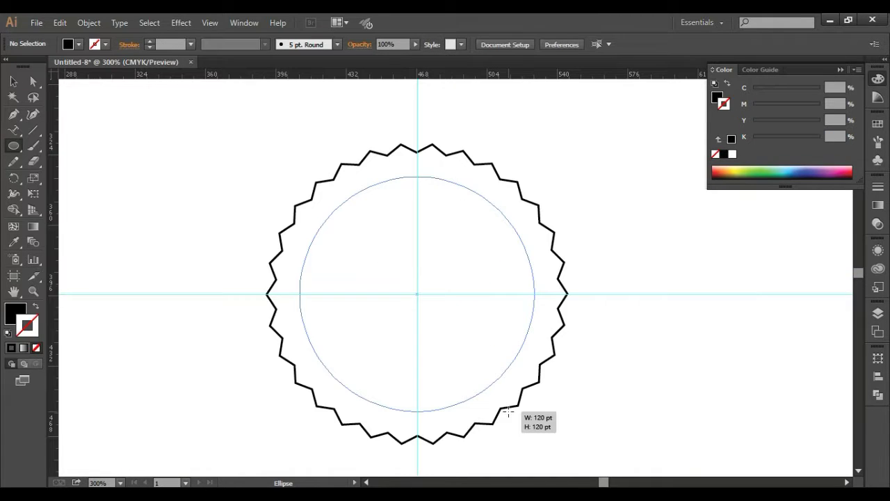
{"action": "left_click_drag", "start_coordinate": [510, 412], "coordinate": [503, 411]}
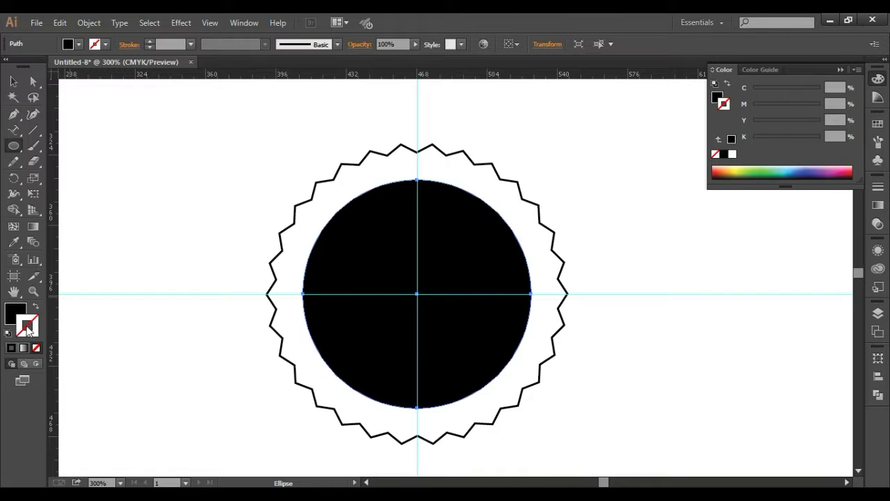
Add the text "Indoonesian Choice" along the circle's path, centred at the top of the badge
{"action": "left_click", "coordinate": [13, 132]}
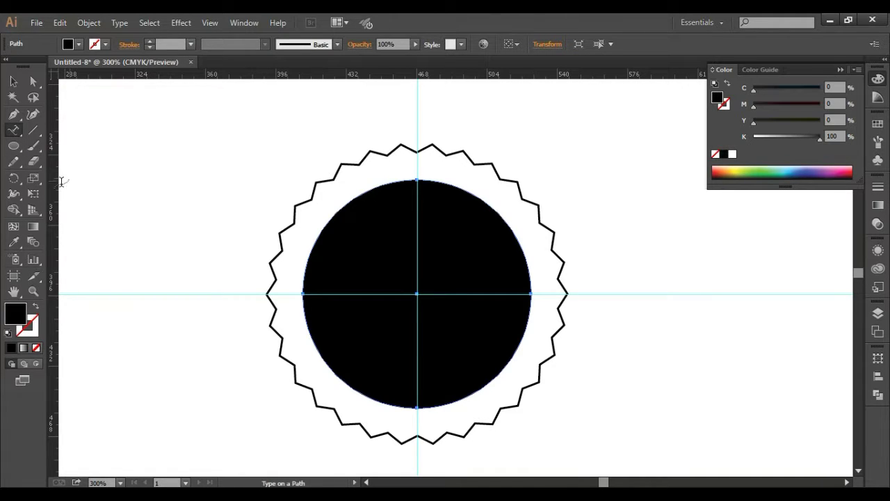
{"action": "left_click", "coordinate": [418, 403]}
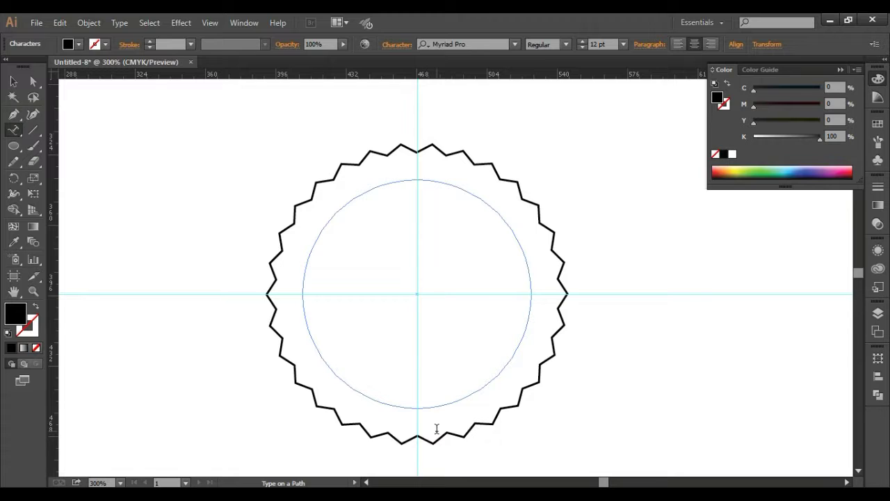
{"action": "type", "text": "Indoe"}
{"action": "key", "text": "BackSpace"}
{"action": "type", "text": "o"}
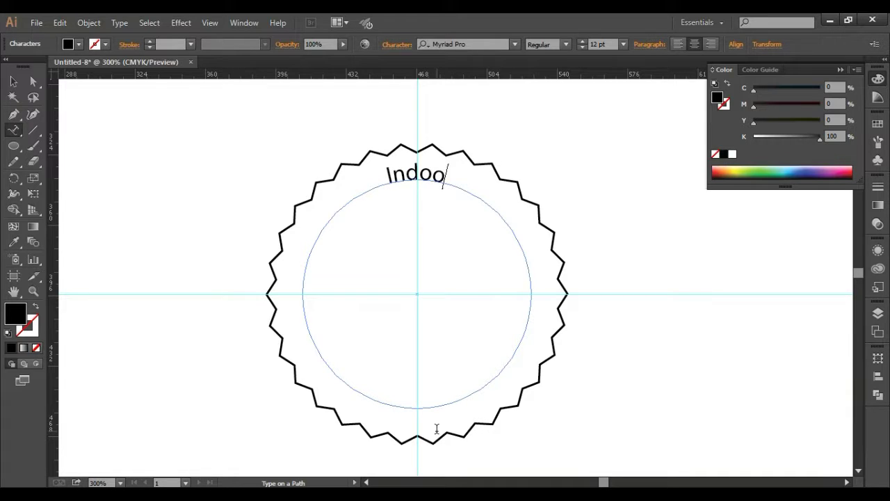
{"action": "type", "text": "nesian Choice"}
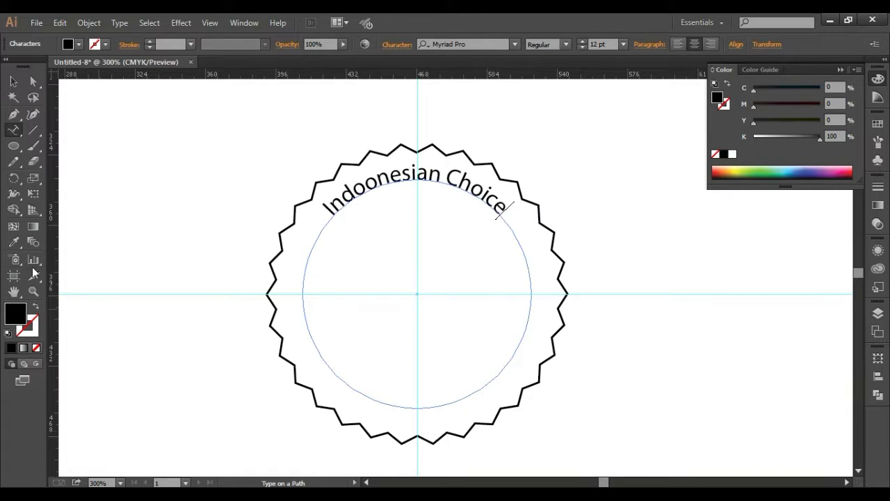
{"action": "key", "text": "Escape"}
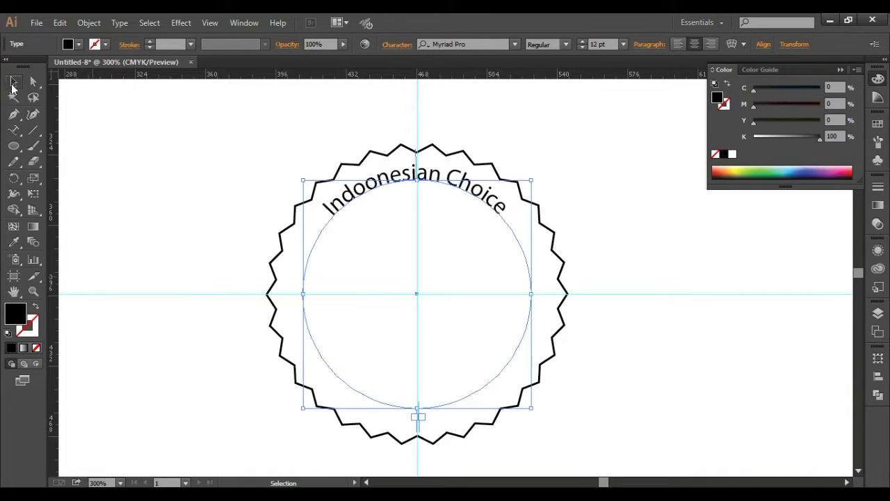
Scale the curved top text down slightly about its centre and correct its wording to "Indonesian Choice"
{"action": "mouse_move", "coordinate": [532, 184]}
{"action": "left_mouse_down"}
{"action": "mouse_move", "coordinate": [528, 197]}
{"action": "mouse_move", "coordinate": [522, 187]}
{"action": "mouse_move", "coordinate": [534, 186]}
{"action": "mouse_move", "coordinate": [503, 208]}
{"action": "mouse_move", "coordinate": [532, 186]}
{"action": "left_mouse_up"}
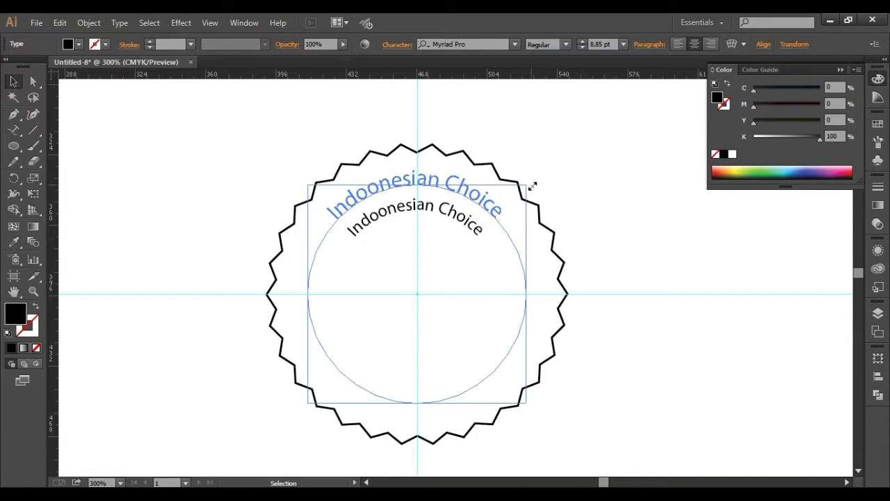
{"action": "left_click", "coordinate": [588, 249]}
{"action": "key", "text": "t"}
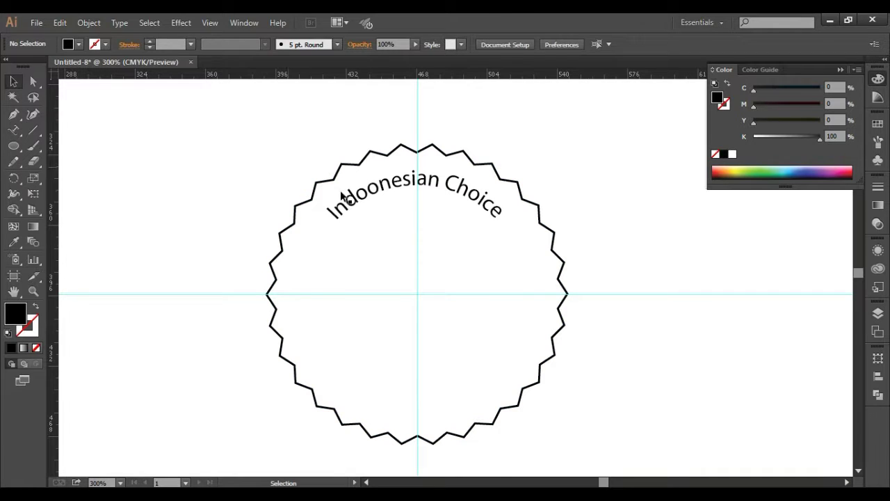
{"action": "left_click", "coordinate": [341, 196]}
{"action": "left_click_drag", "start_coordinate": [350, 197], "coordinate": [360, 192]}
{"action": "key", "text": "BackSpace"}
{"action": "left_click", "coordinate": [11, 81]}
{"action": "left_click", "coordinate": [157, 192]}
Draw a second, larger circle centred on the guides and add the text "Since 2017" along its lower edge
{"action": "left_click", "coordinate": [17, 146]}
{"action": "left_click_drag", "start_coordinate": [417, 294], "coordinate": [521, 420]}
{"action": "left_click", "coordinate": [13, 130]}
{"action": "left_click_drag", "start_coordinate": [13, 130], "coordinate": [53, 162]}
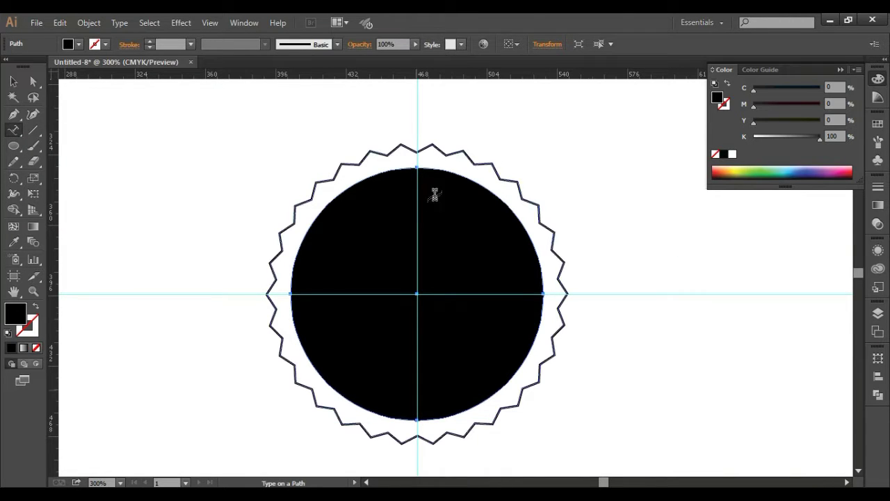
{"action": "left_click", "coordinate": [418, 167]}
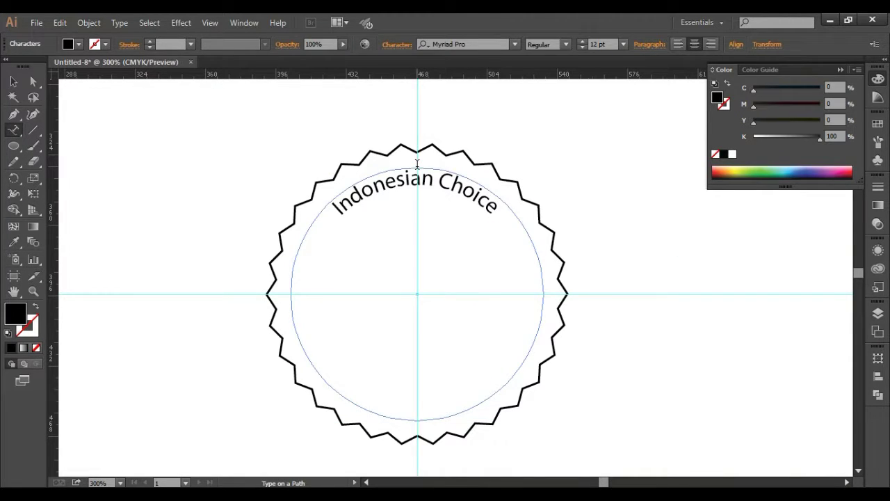
{"action": "type", "text": "ince 2017"}
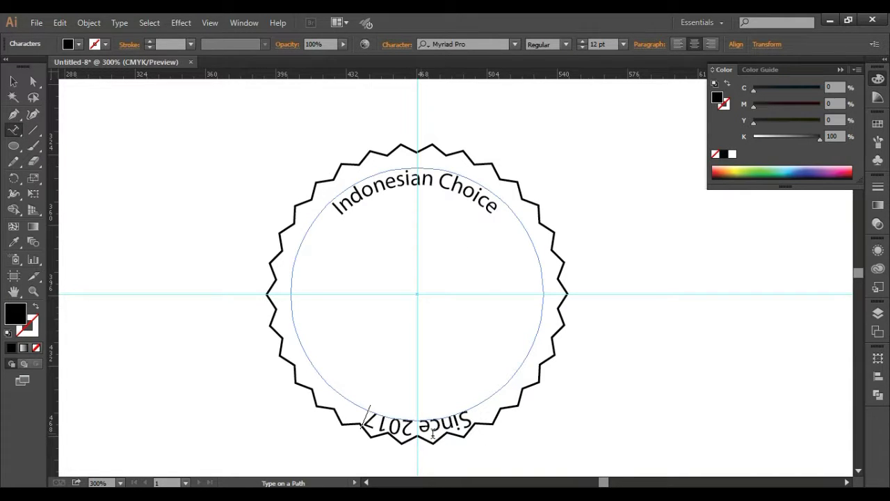
Flip the "Since 2017" text to the inside of its circle and set its font size to 11 pt
{"action": "left_click", "coordinate": [11, 85]}
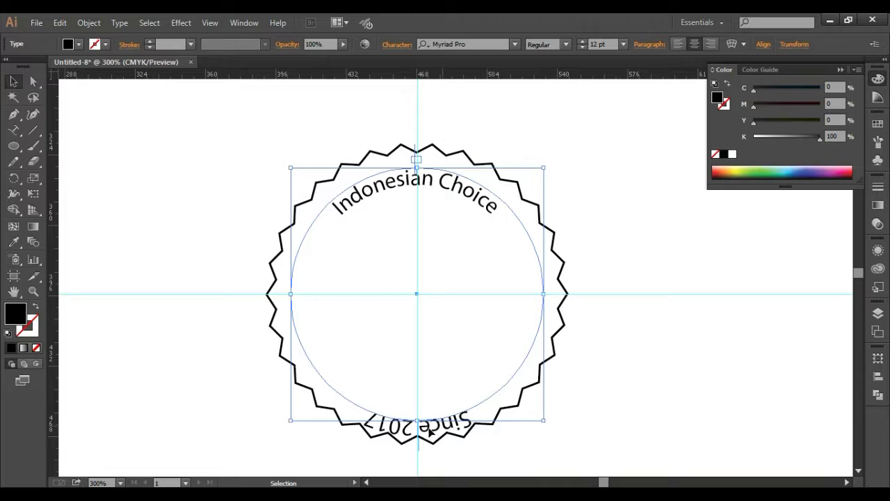
{"action": "left_click_drag", "start_coordinate": [420, 453], "coordinate": [419, 416]}
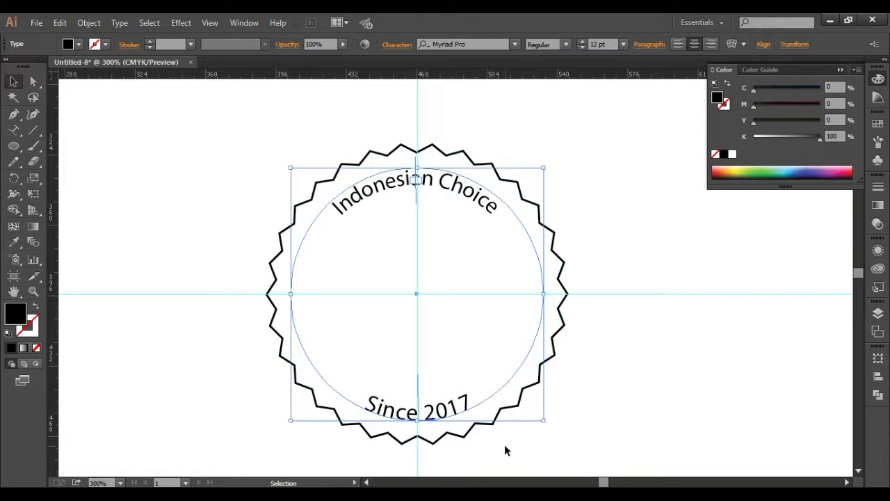
{"action": "double_click", "coordinate": [453, 406]}
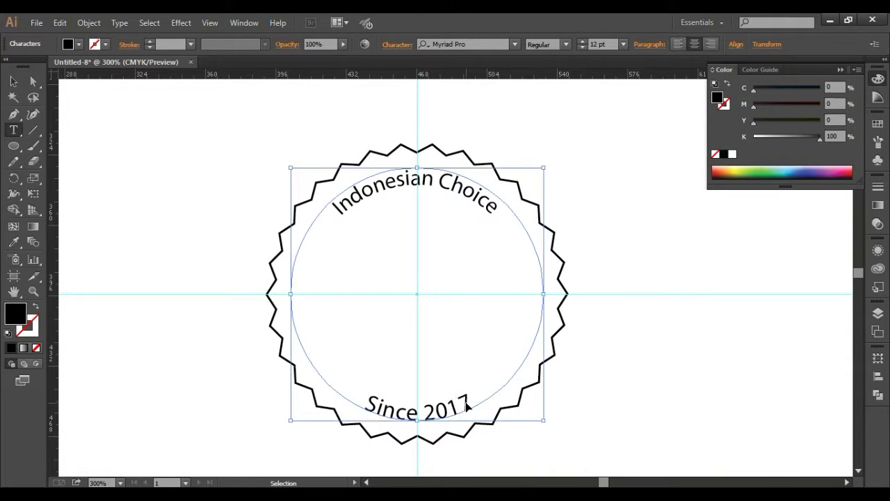
{"action": "key", "text": "ctrl+a"}
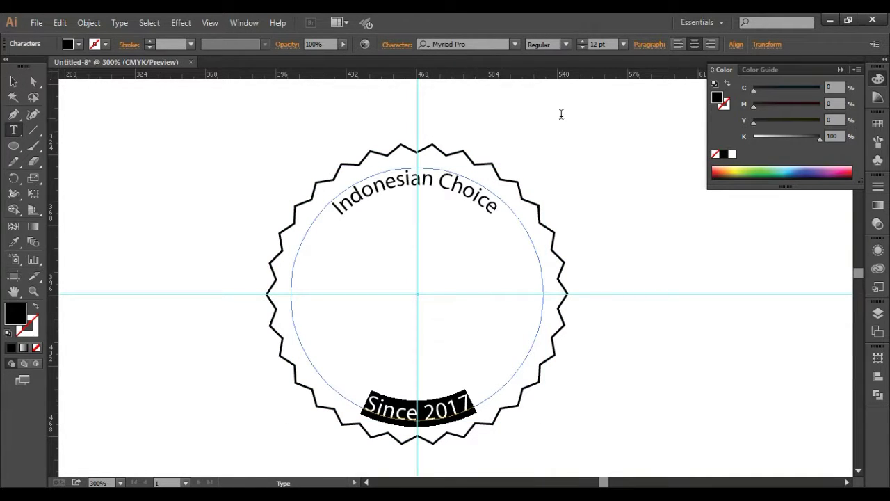
{"action": "left_click", "coordinate": [603, 44]}
{"action": "key", "text": "Down"}
{"action": "key", "text": "Up"}
{"action": "key", "text": "Escape"}
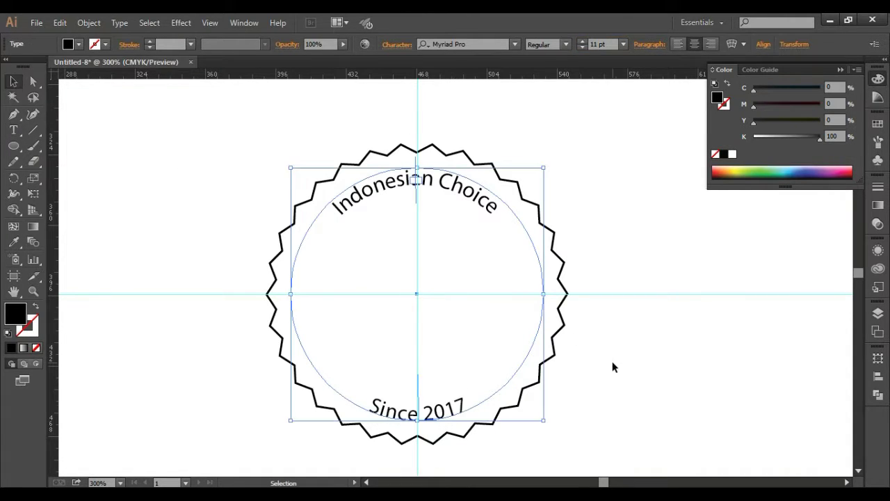
Scale the "Since 2017" path text down slightly about its centre to clear the zigzag border
{"action": "left_click", "coordinate": [645, 422]}
{"action": "left_click", "coordinate": [441, 413]}
{"action": "left_click_drag", "start_coordinate": [545, 422], "coordinate": [540, 416]}
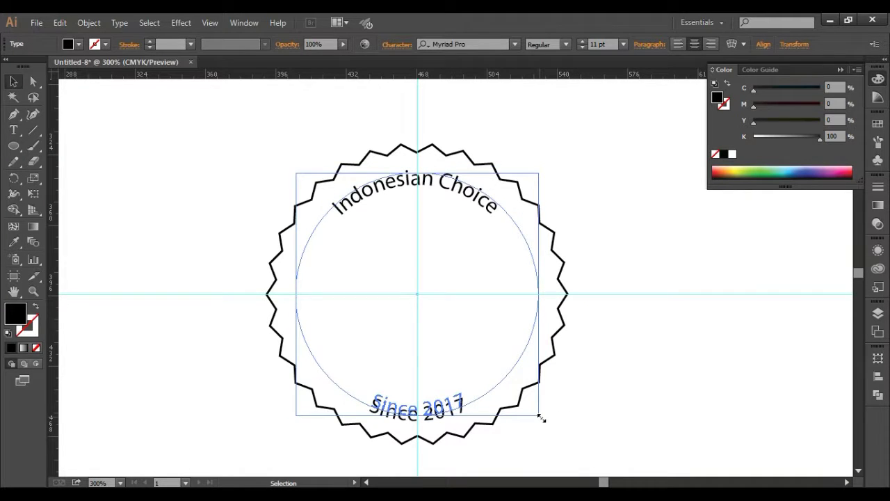
{"action": "left_click", "coordinate": [645, 440]}
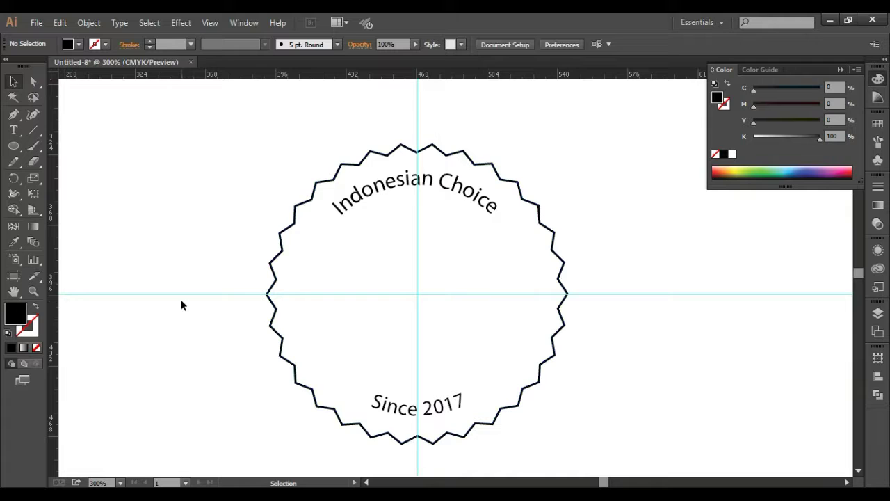
Add the text "TOP BRAND" at the guides' intersection in the Niagara Engraved font
{"action": "left_click", "coordinate": [15, 127]}
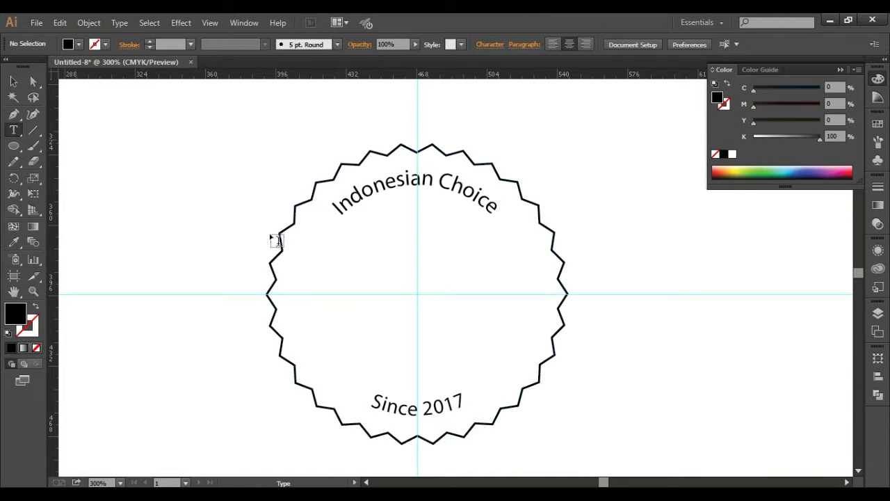
{"action": "left_click", "coordinate": [420, 297]}
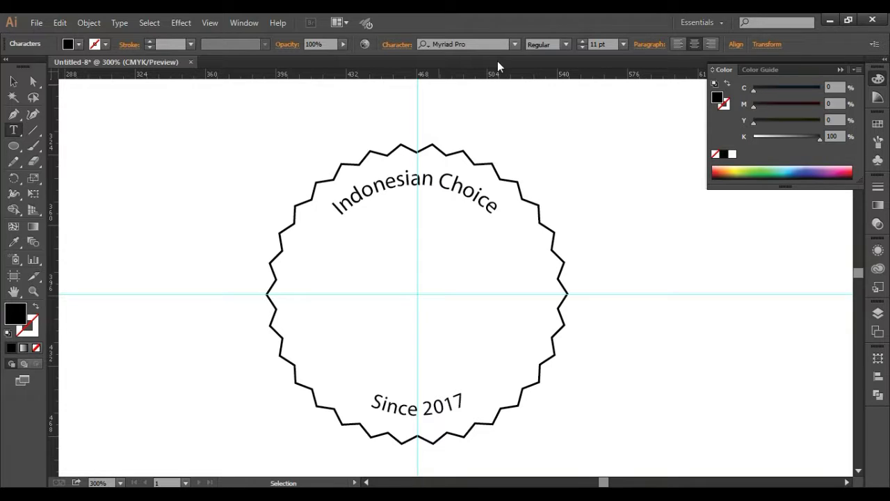
{"action": "left_click", "coordinate": [515, 44]}
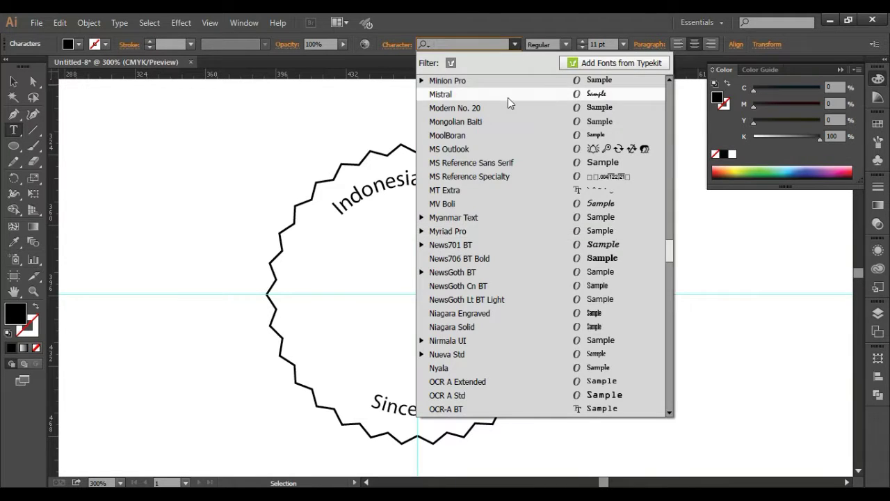
{"action": "type", "text": "na"}
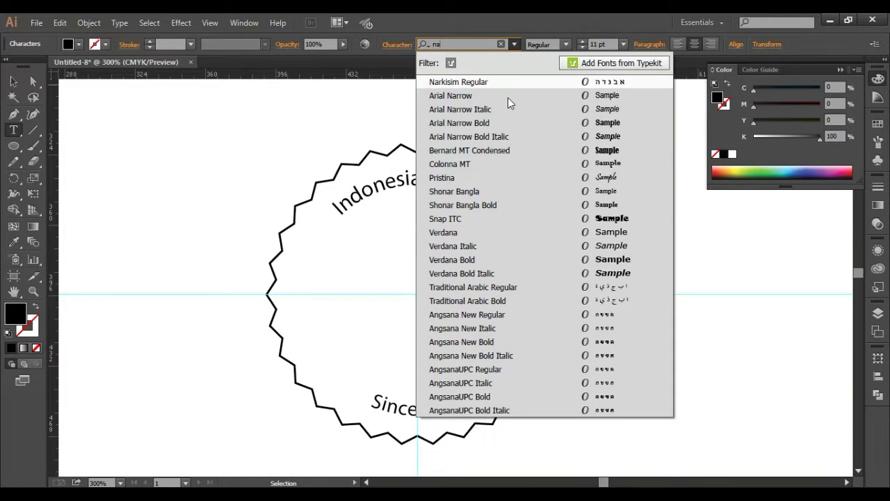
{"action": "key", "text": "Return"}
{"action": "left_click", "coordinate": [510, 45]}
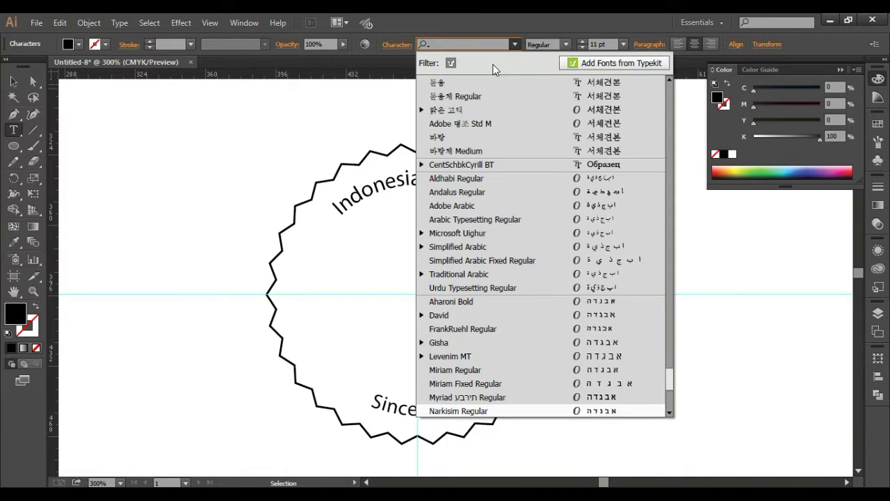
{"action": "type", "text": "n"}
{"action": "key", "text": "Down"}
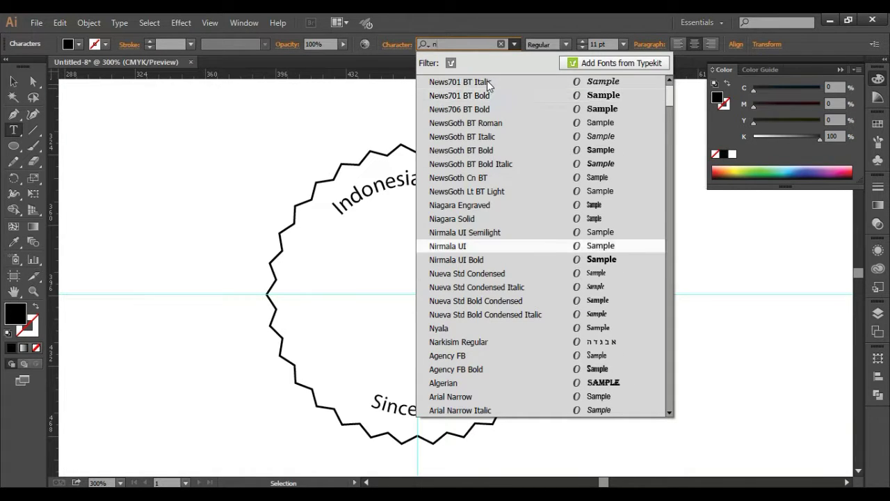
{"action": "left_click", "coordinate": [487, 206]}
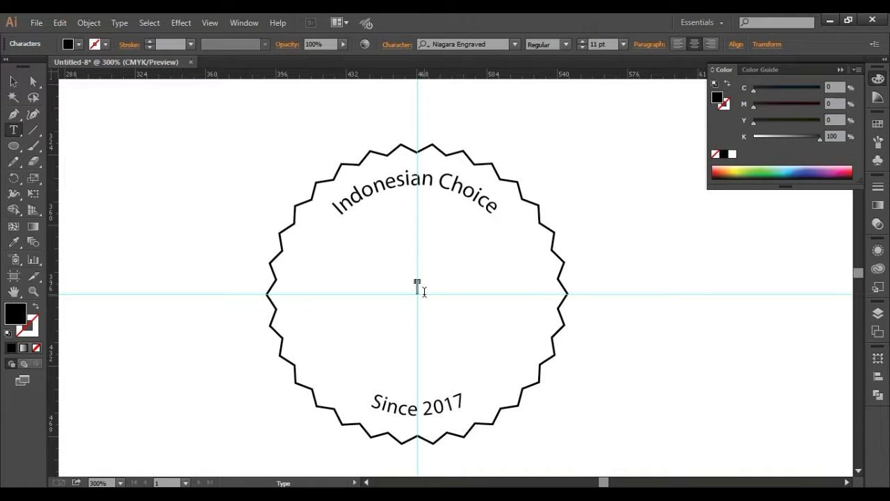
{"action": "type", "text": "BRAND"}
Enlarge the "TOP BRAND" text to about 39.5 pt so it spans most of the badge's width
{"action": "left_click", "coordinate": [13, 81]}
{"action": "left_click", "coordinate": [442, 278]}
{"action": "left_click_drag", "start_coordinate": [445, 275], "coordinate": [546, 235]}
{"action": "left_click_drag", "start_coordinate": [499, 271], "coordinate": [540, 255]}
{"action": "left_click_drag", "start_coordinate": [335, 329], "coordinate": [307, 337]}
{"action": "left_click", "coordinate": [574, 424]}
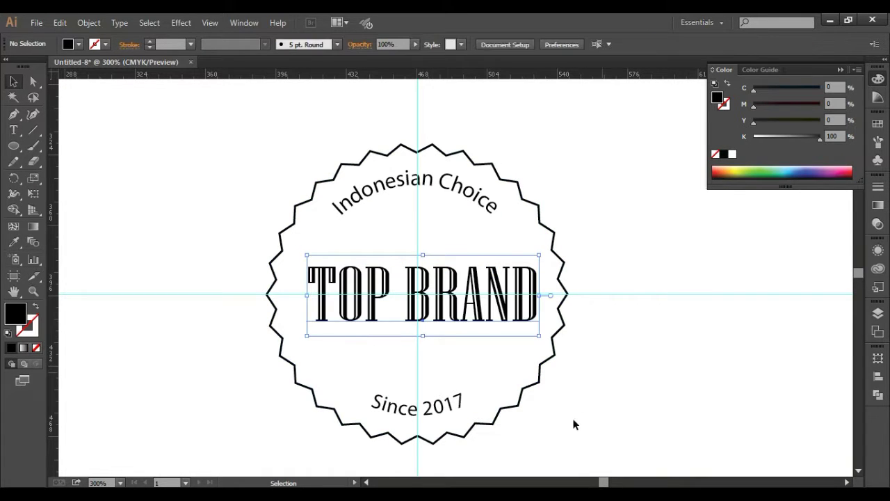
Move the "TOP BRAND" text slightly upward to centre it on the horizontal guide
{"action": "left_click", "coordinate": [507, 313]}
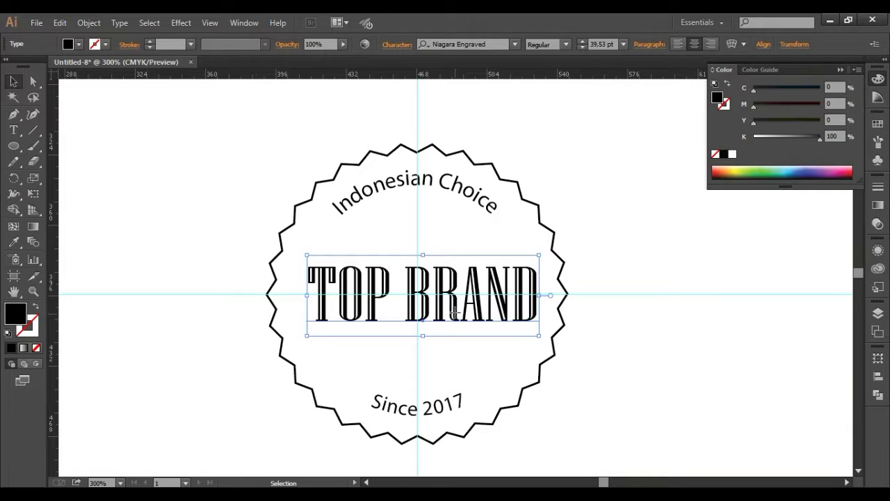
{"action": "left_click_drag", "start_coordinate": [453, 313], "coordinate": [456, 311]}
{"action": "left_click", "coordinate": [580, 395]}
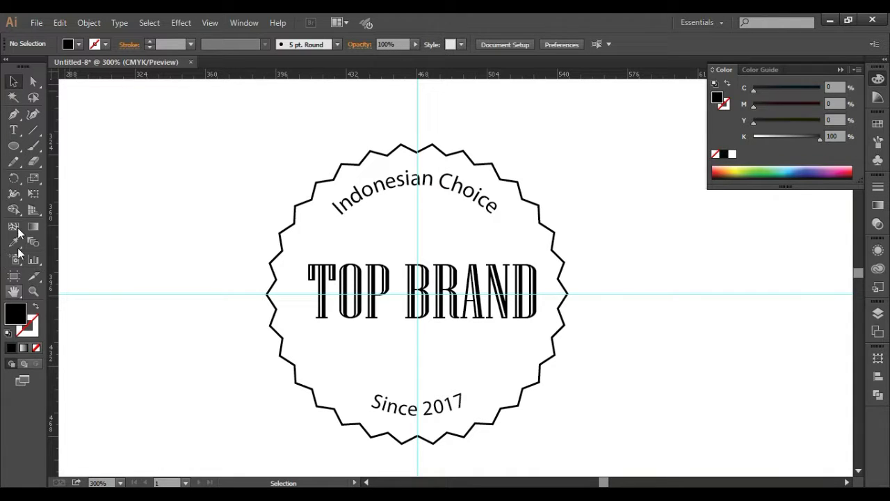
{"action": "left_click", "coordinate": [13, 145]}
{"action": "left_click", "coordinate": [60, 208]}
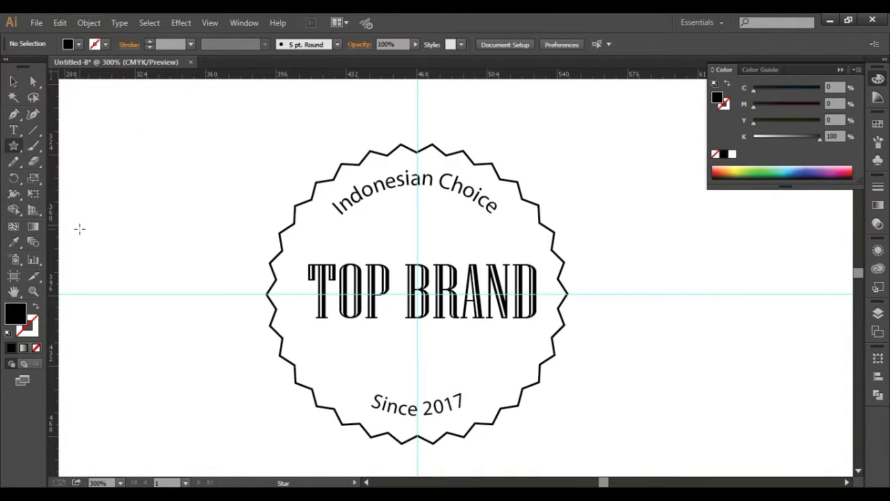
{"action": "left_click_drag", "start_coordinate": [20, 155], "coordinate": [60, 208]}
{"action": "left_click", "coordinate": [418, 364]}
{"action": "type", "text": "8"}
{"action": "key", "text": "Return"}
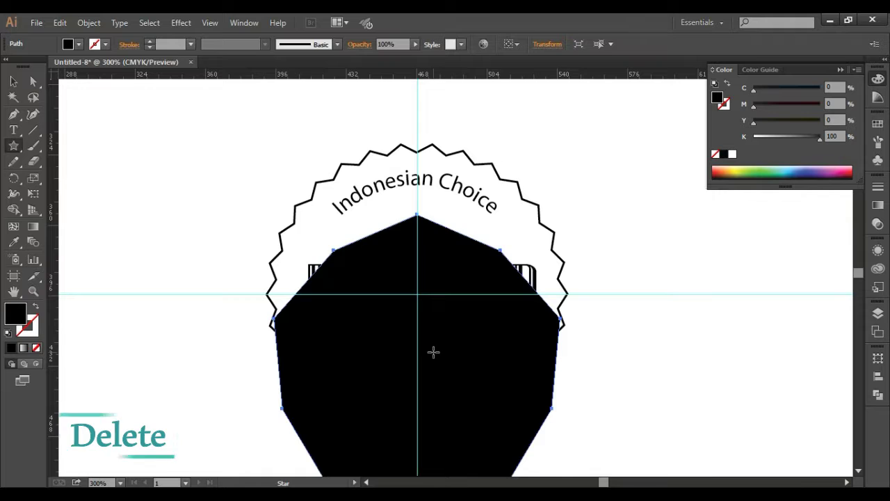
{"action": "key", "text": "Delete"}
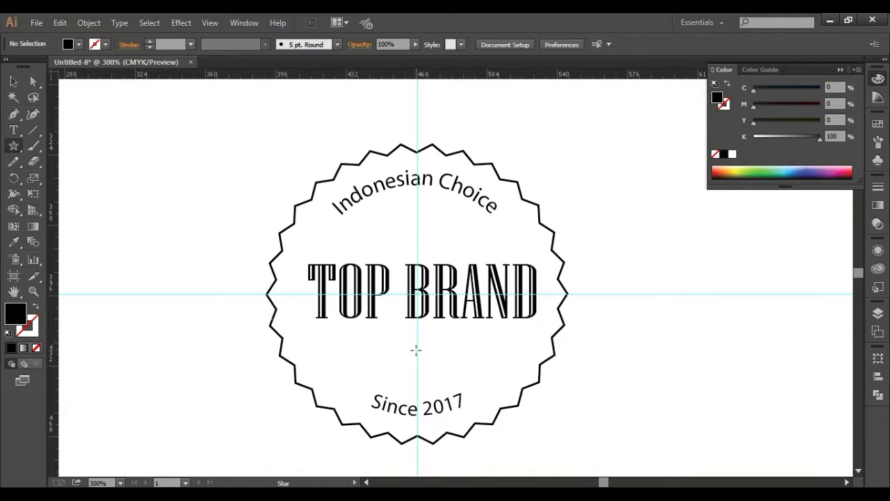
Draw a small black five-pointed star on the vertical guide between "TOP BRAND" and "Since 2017" and enlarge it slightly
{"action": "left_click", "coordinate": [33, 292]}
{"action": "left_click", "coordinate": [407, 376]}
{"action": "left_click", "coordinate": [14, 145]}
{"action": "left_click_drag", "start_coordinate": [454, 270], "coordinate": [459, 272]}
{"action": "key", "text": "v"}
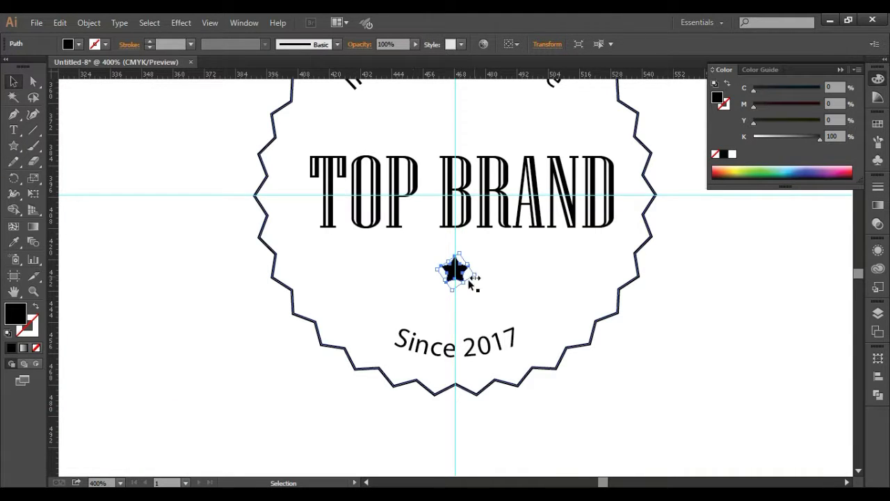
{"action": "left_click_drag", "start_coordinate": [446, 261], "coordinate": [461, 309]}
{"action": "left_click", "coordinate": [392, 364]}
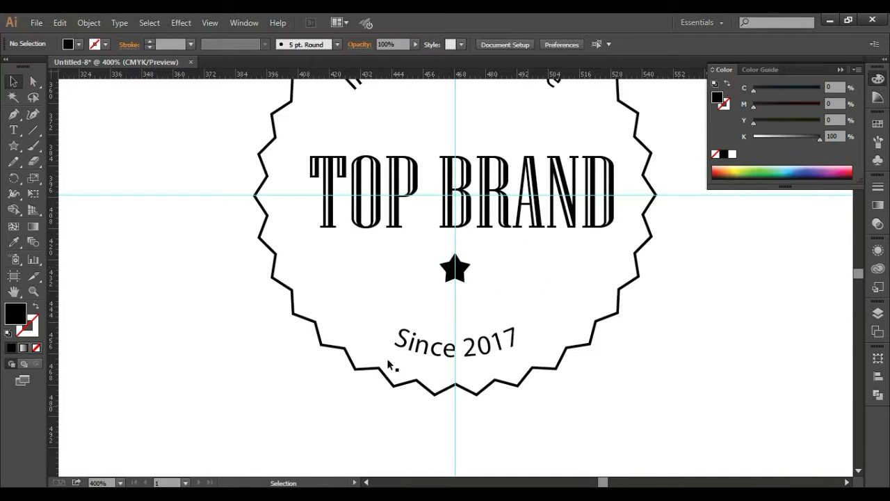
Copy the star to the lower left with a slight tilt, and copy the tilted star across to the right of the guide
{"action": "left_click", "coordinate": [456, 268]}
{"action": "left_click_drag", "start_coordinate": [449, 275], "coordinate": [409, 255]}
{"action": "left_click_drag", "start_coordinate": [417, 288], "coordinate": [502, 293]}
Reflect the right star copy and shift it slightly outward so it mirrors the left star about the vertical guide
{"action": "right_click", "coordinate": [501, 293]}
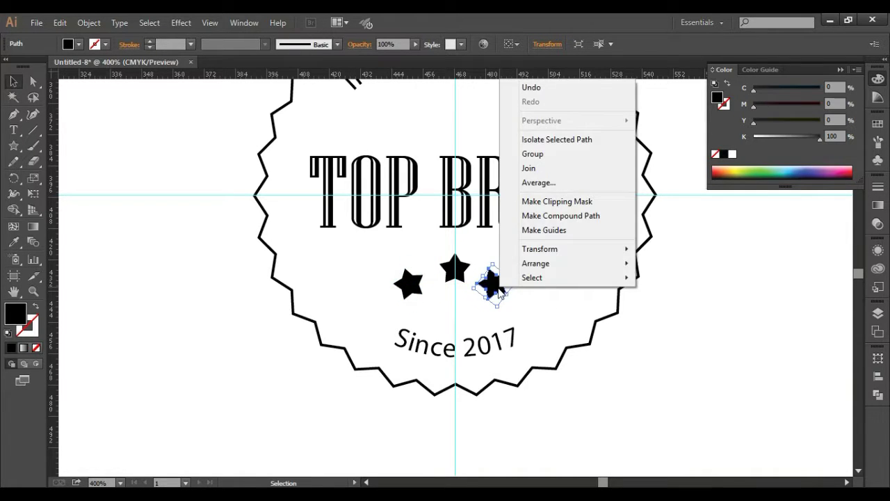
{"action": "mouse_move", "coordinate": [557, 272]}
{"action": "mouse_move", "coordinate": [571, 252]}
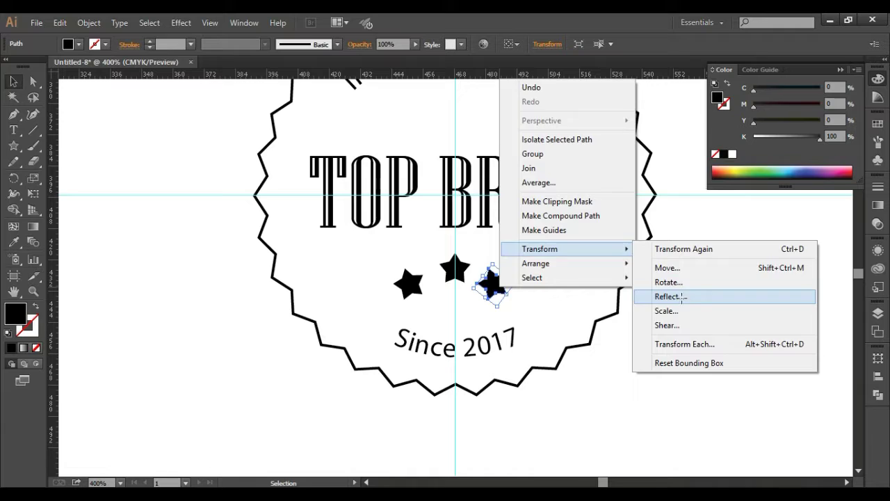
{"action": "left_click", "coordinate": [679, 293]}
{"action": "key", "text": "Return"}
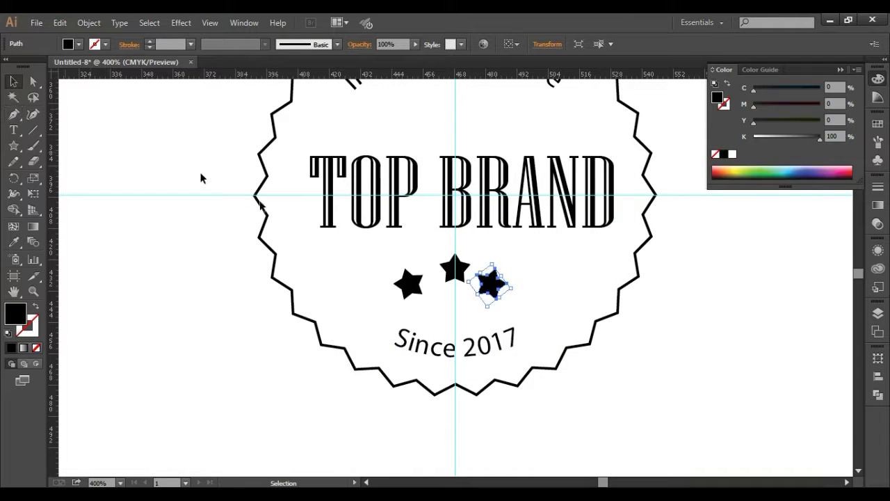
{"action": "left_click_drag", "start_coordinate": [491, 283], "coordinate": [507, 287]}
{"action": "left_click", "coordinate": [556, 432]}
{"action": "left_click", "coordinate": [493, 285]}
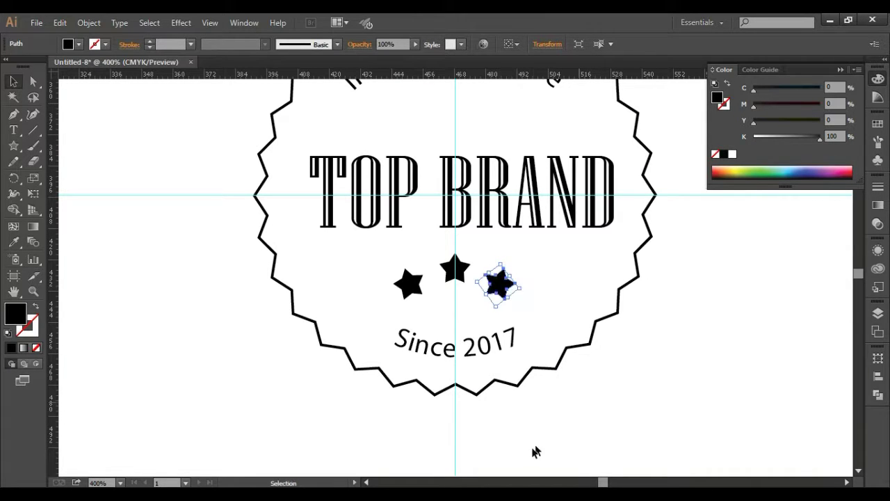
{"action": "left_click", "coordinate": [530, 453]}
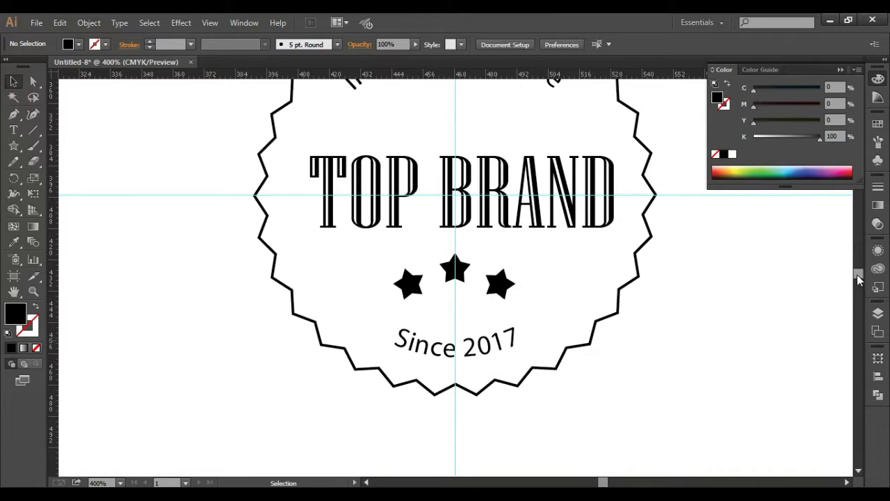
Hide the floating colour controls that cover the canvas
{"action": "scroll", "coordinate": [859, 279], "scroll_direction": "up", "scroll_amount": 2}
{"action": "scroll", "coordinate": [859, 279], "scroll_direction": "up", "scroll_amount": 4}
{"action": "scroll", "coordinate": [860, 279], "scroll_direction": "down", "scroll_amount": 4}
{"action": "left_click_drag", "start_coordinate": [821, 70], "coordinate": [830, 87]}
{"action": "left_click", "coordinate": [856, 76]}
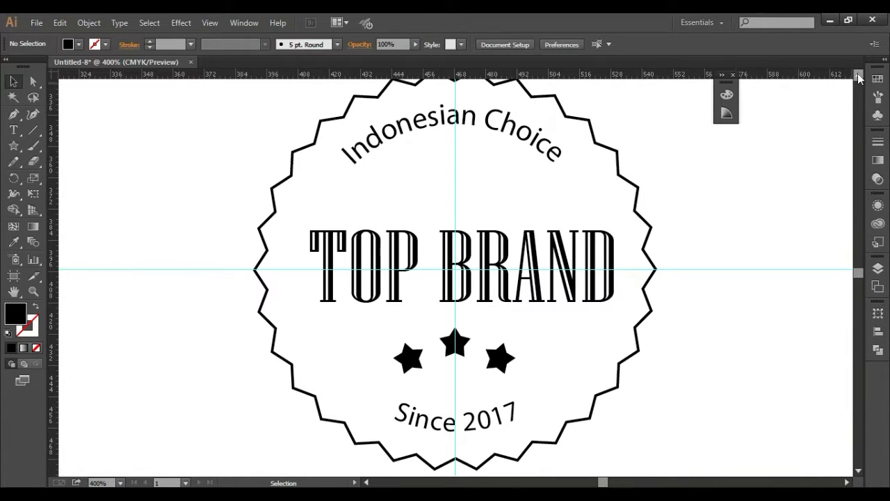
{"action": "scroll", "coordinate": [859, 79], "scroll_direction": "up", "scroll_amount": 1}
{"action": "left_click", "coordinate": [722, 74]}
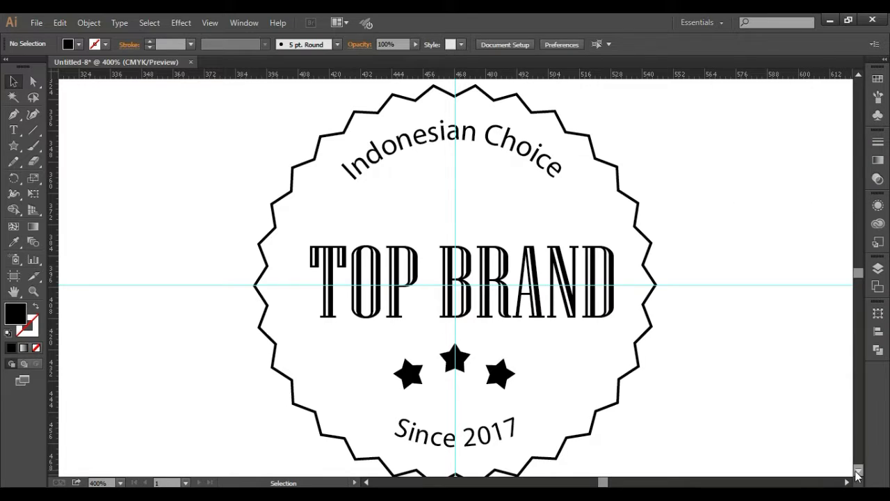
{"action": "left_click", "coordinate": [858, 471]}
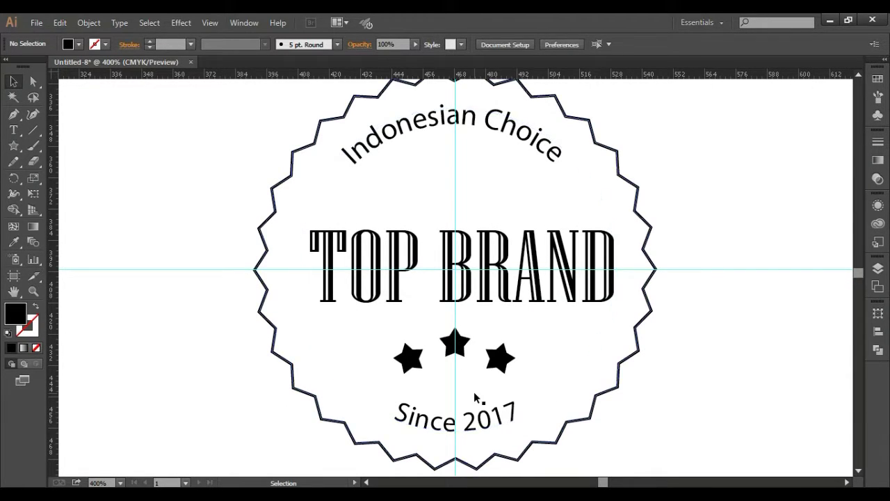
Replace the curved "Since 2017" text at the badge's bottom with "Product of the year"
{"action": "key", "text": "t"}
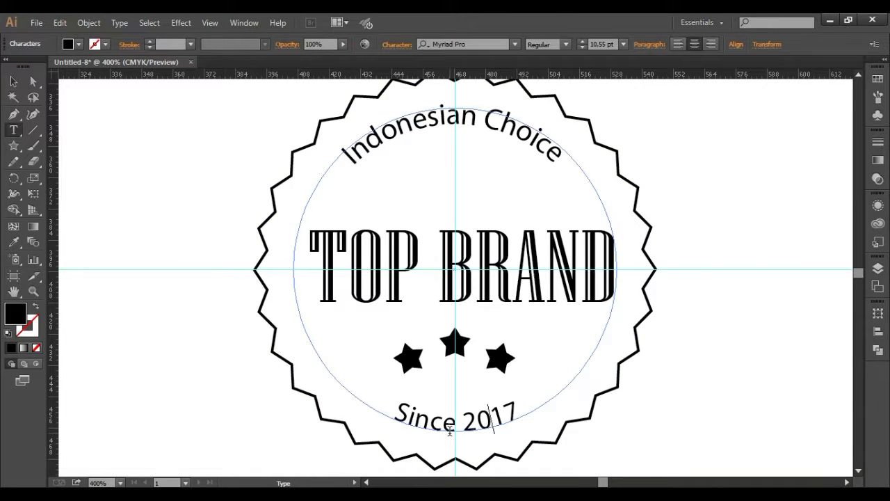
{"action": "key", "text": "BackSpace"}
{"action": "key", "text": "BackSpace"}
{"action": "key", "text": "BackSpace"}
{"action": "key", "text": "BackSpace"}
{"action": "key", "text": "BackSpace"}
{"action": "type", "text": "p"}
{"action": "key", "text": "BackSpace"}
{"action": "type", "text": "Product"}
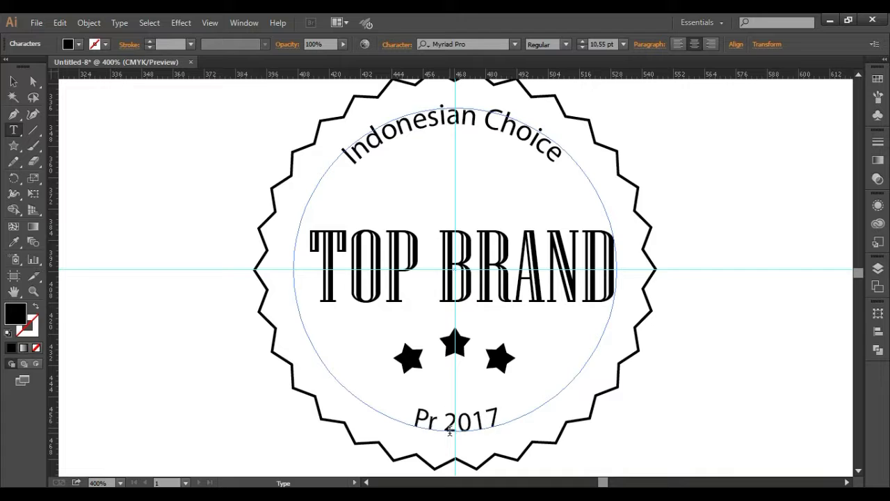
{"action": "type", "text": " of the"}
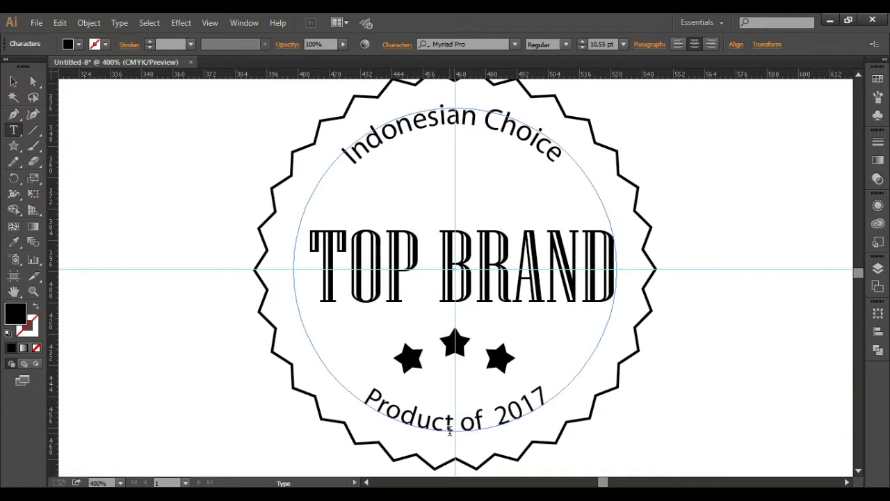
{"action": "type", "text": " year"}
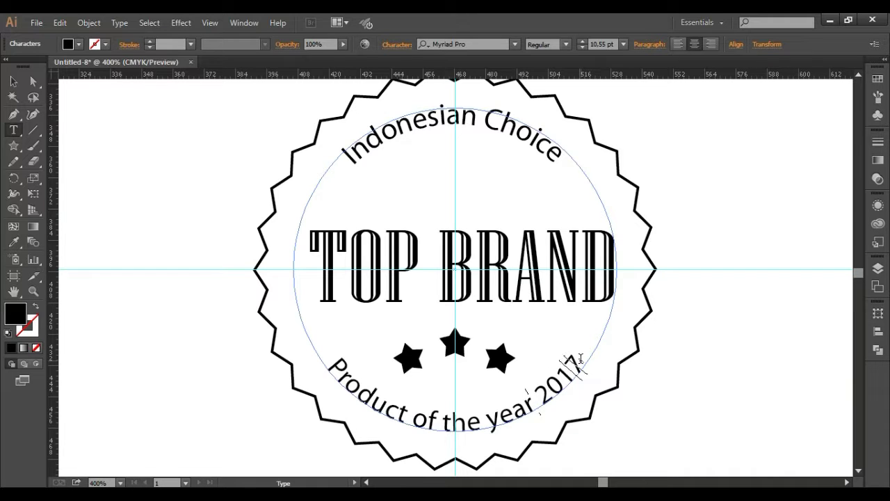
{"action": "key", "text": "BackSpace"}
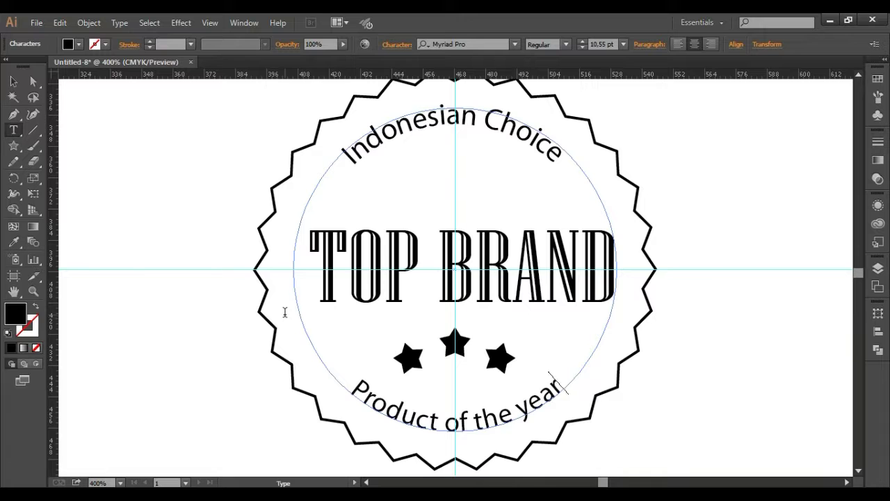
{"action": "left_click", "coordinate": [13, 83]}
{"action": "left_click", "coordinate": [604, 375]}
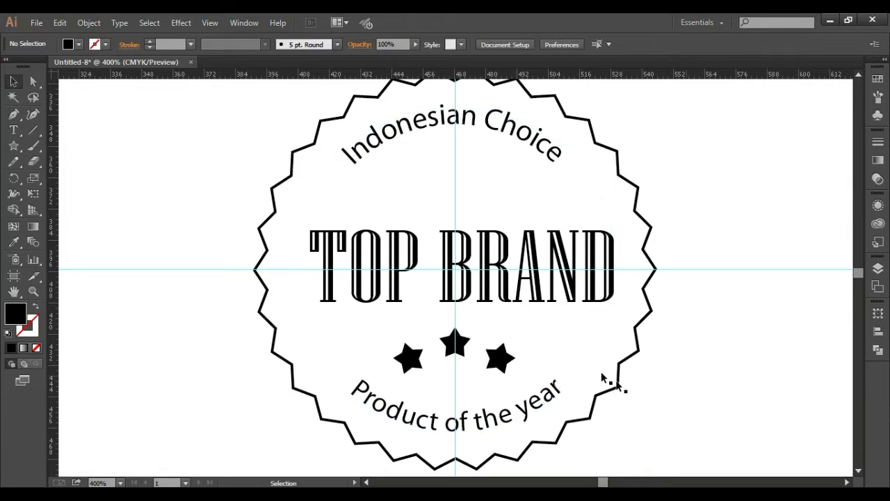
Move the "TOP BRAND" text slightly upward, keeping its horizontal position
{"action": "left_click", "coordinate": [515, 287]}
{"action": "mouse_move", "coordinate": [515, 286]}
{"action": "left_mouse_down"}
{"action": "mouse_move", "coordinate": [504, 288]}
{"action": "mouse_move", "coordinate": [510, 281]}
{"action": "left_mouse_up"}
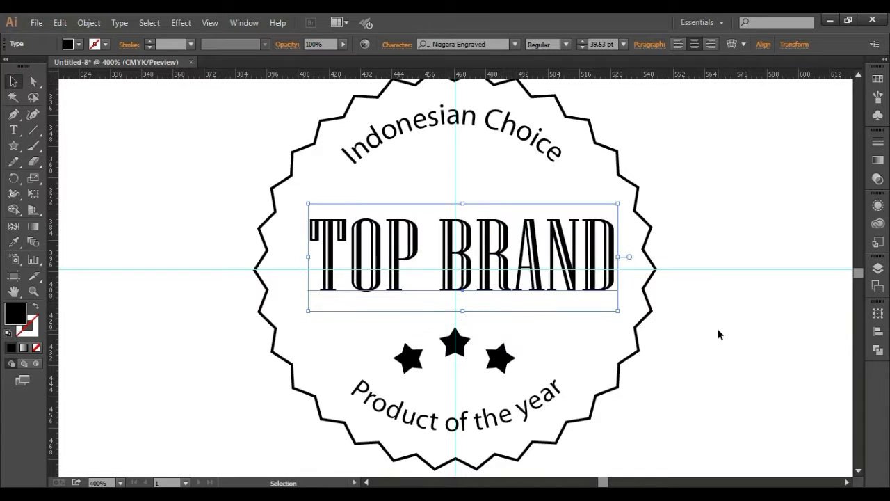
{"action": "left_click", "coordinate": [719, 334]}
Select all three stars and move them together slightly upward, away from the bottom curved text
{"action": "left_click", "coordinate": [422, 369]}
{"action": "left_click", "coordinate": [500, 358], "text": "shift"}
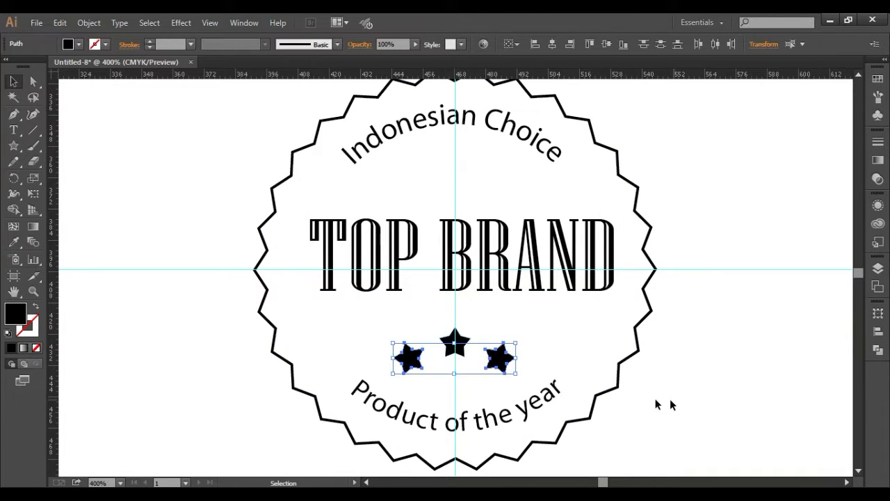
{"action": "left_click", "coordinate": [658, 404]}
{"action": "left_click", "coordinate": [500, 357]}
{"action": "left_click", "coordinate": [454, 351]}
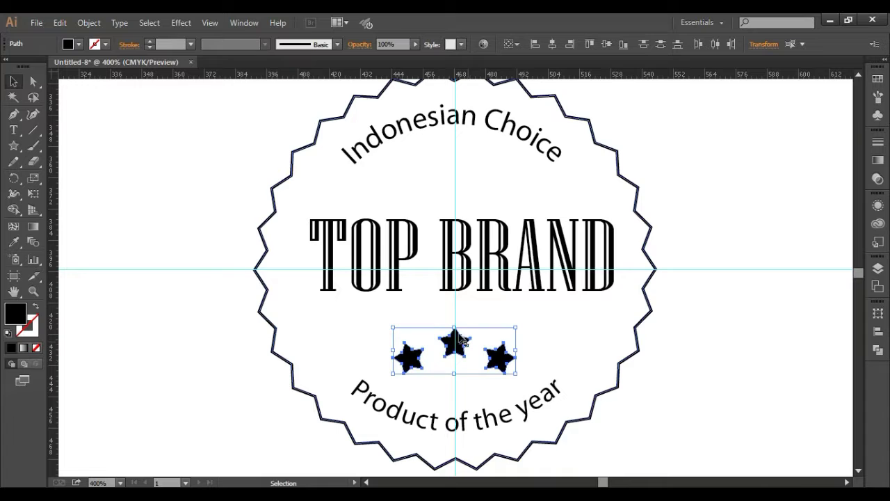
{"action": "left_click_drag", "start_coordinate": [457, 341], "coordinate": [457, 335]}
{"action": "left_click", "coordinate": [680, 415]}
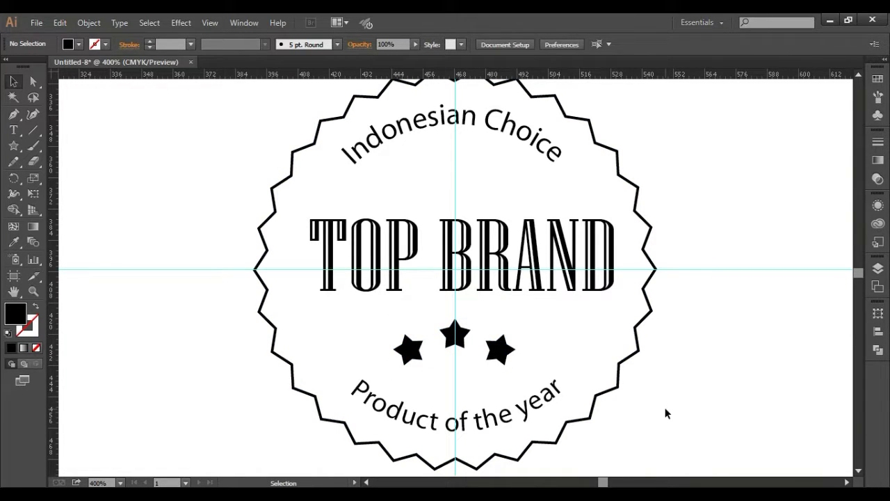
Draw a circle centred on the guides' intersection, just inside the zigzag border and enclosing all the text
{"action": "scroll", "coordinate": [853, 81], "scroll_direction": "up", "scroll_amount": 1}
{"action": "left_click_drag", "start_coordinate": [19, 148], "coordinate": [66, 178]}
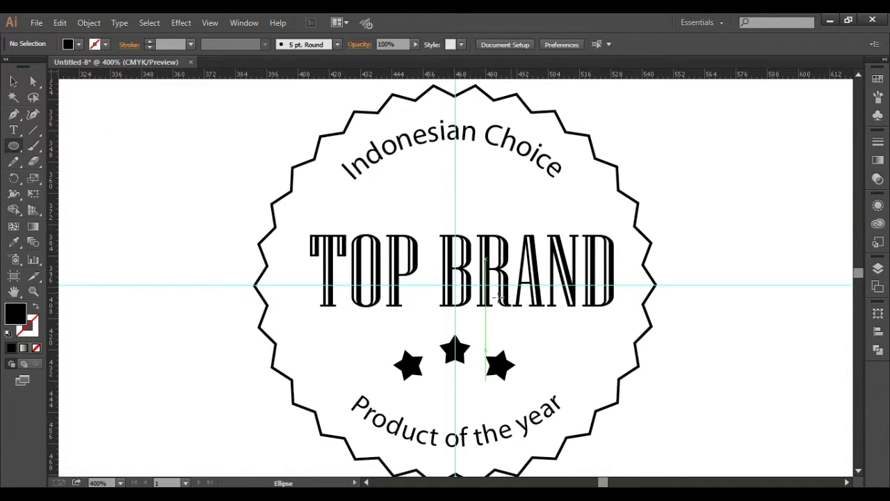
{"action": "left_click_drag", "start_coordinate": [455, 284], "coordinate": [584, 118]}
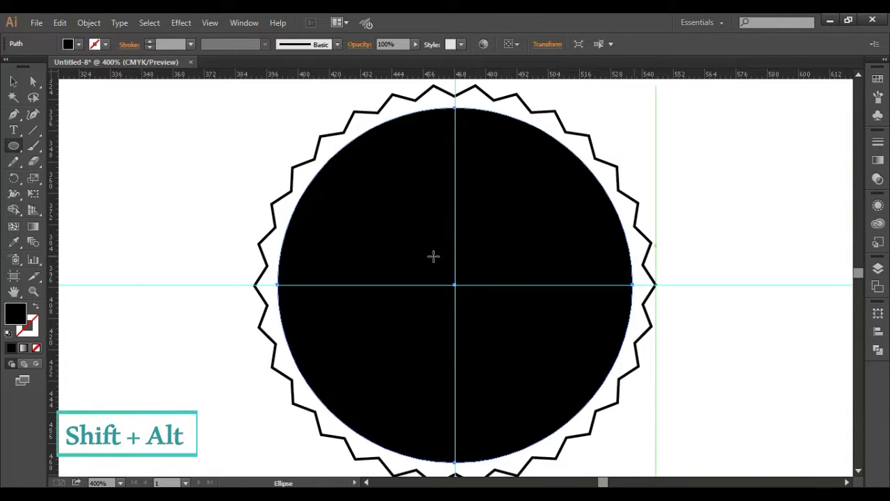
Give the new circle no fill and a black stroke
{"action": "left_click", "coordinate": [35, 347]}
{"action": "left_click", "coordinate": [31, 328]}
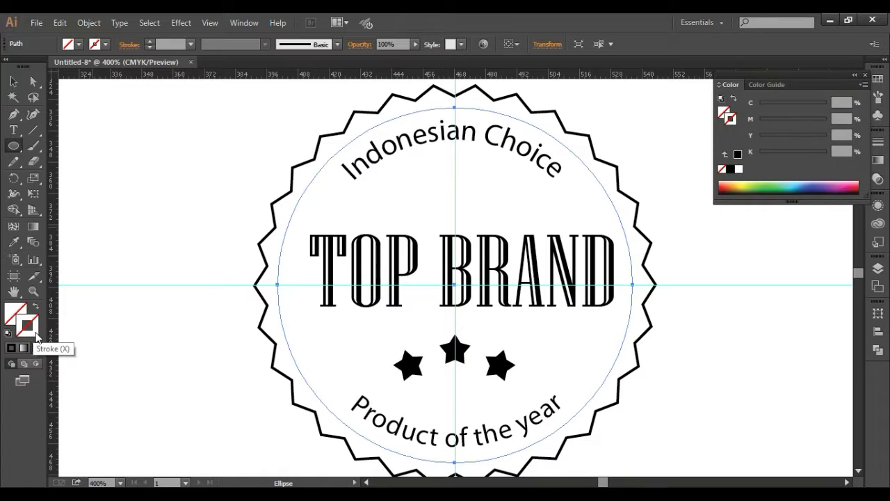
{"action": "left_click", "coordinate": [730, 170]}
{"action": "left_click", "coordinate": [13, 82]}
{"action": "left_click", "coordinate": [217, 243]}
Set the inner circle's stroke weight to 3 pt and hide the floating colour controls
{"action": "left_click", "coordinate": [285, 225]}
{"action": "left_click_drag", "start_coordinate": [163, 43], "coordinate": [135, 64]}
{"action": "type", "text": "3pt"}
{"action": "left_click", "coordinate": [155, 149]}
{"action": "left_click", "coordinate": [854, 76]}
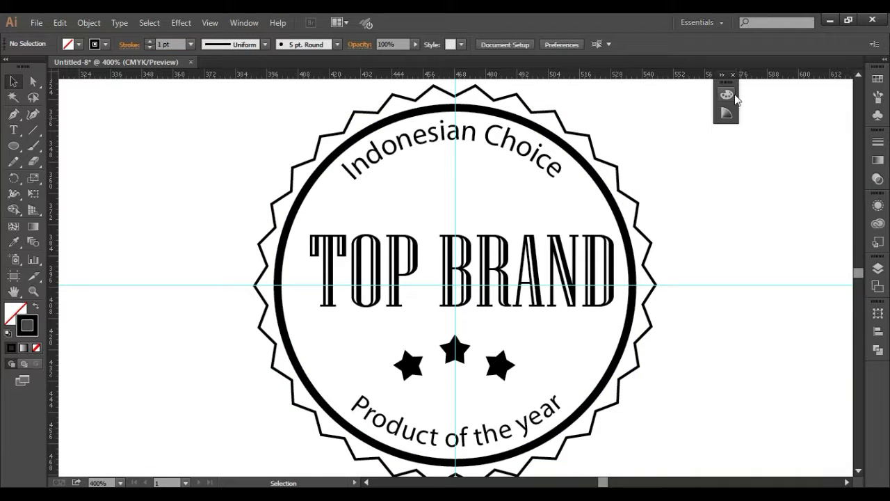
Make the inner circle's stroke a dotted line with round caps, round corners, a 0 pt dash and a 6 pt gap
{"action": "left_click", "coordinate": [371, 130]}
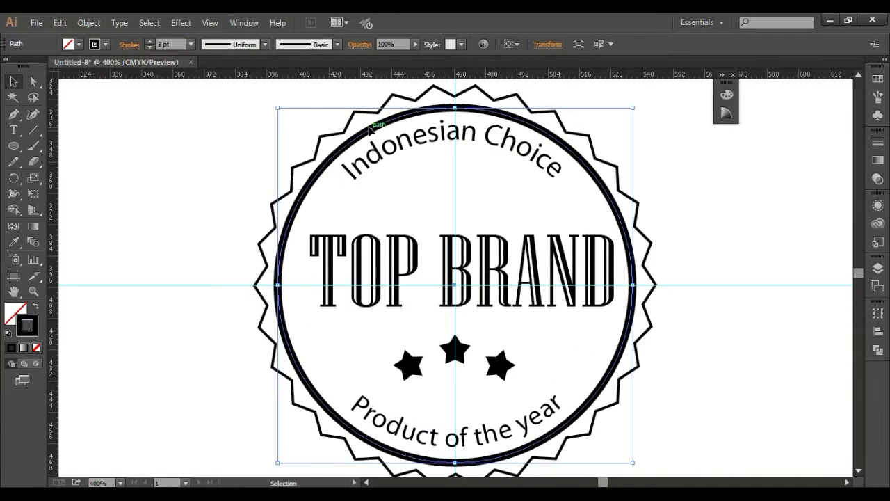
{"action": "left_click", "coordinate": [244, 23]}
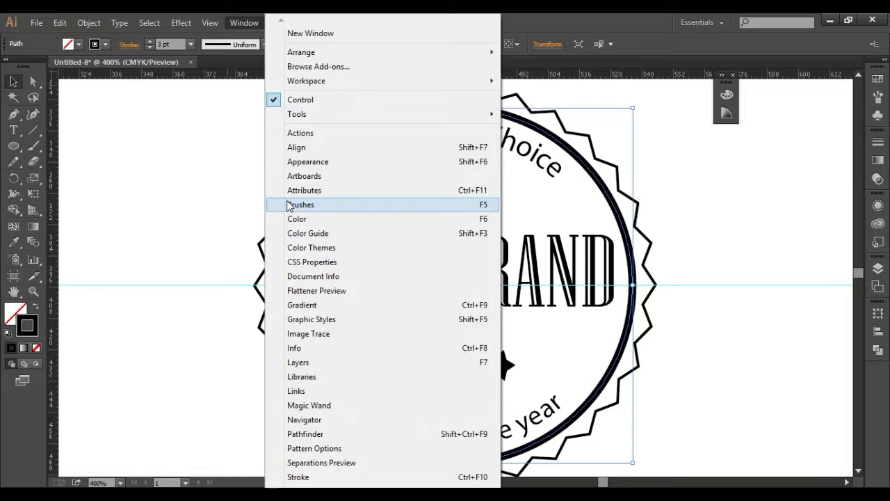
{"action": "left_click", "coordinate": [299, 476]}
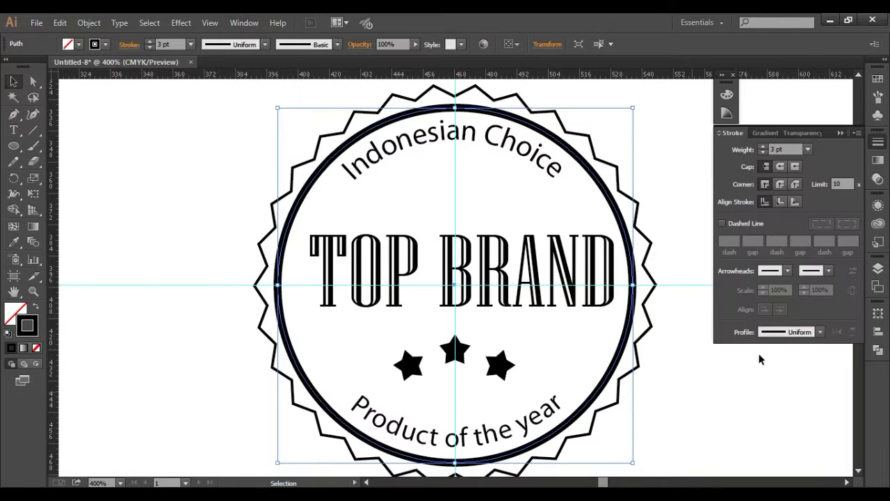
{"action": "left_click", "coordinate": [781, 185]}
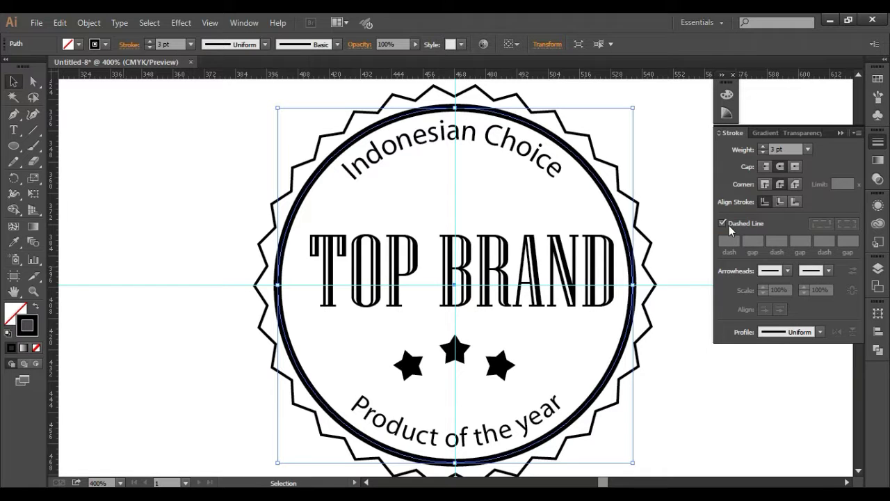
{"action": "left_click", "coordinate": [729, 225]}
{"action": "type", "text": "0"}
{"action": "left_click", "coordinate": [752, 240]}
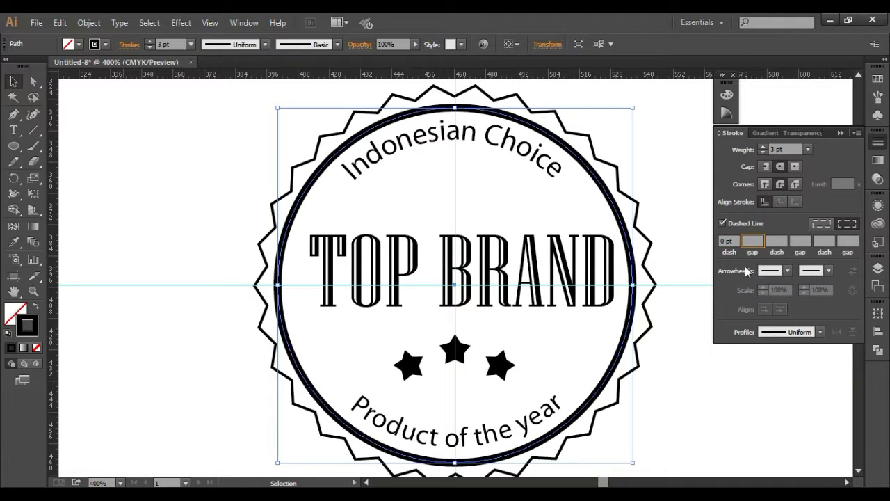
{"action": "left_click", "coordinate": [778, 240]}
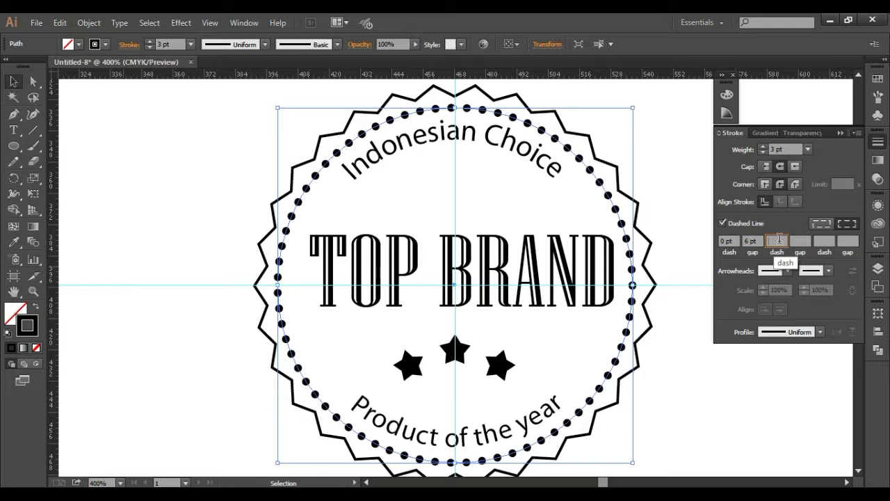
{"action": "left_click", "coordinate": [841, 133]}
{"action": "left_click", "coordinate": [699, 249]}
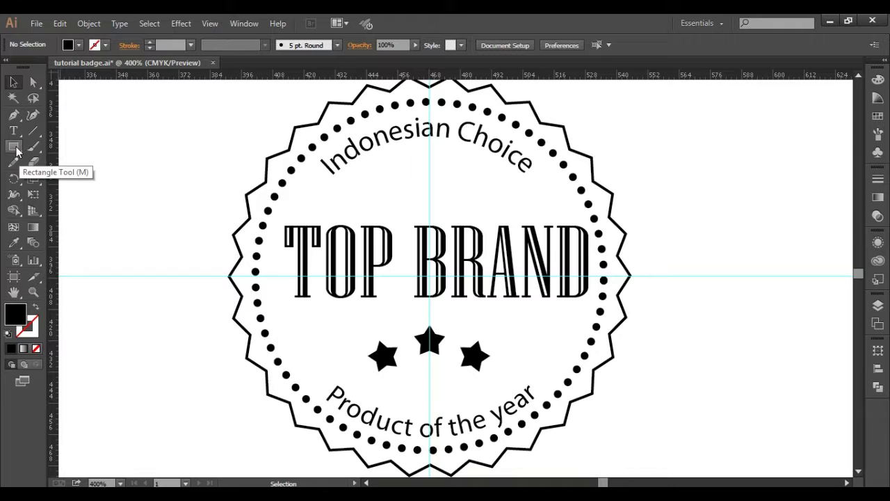
Draw a wide black rectangle across the badge, covering the "TOP BRAND" text and extending beyond the zigzag border on both sides
{"action": "left_click", "coordinate": [14, 146]}
{"action": "left_click_drag", "start_coordinate": [206, 204], "coordinate": [647, 312]}
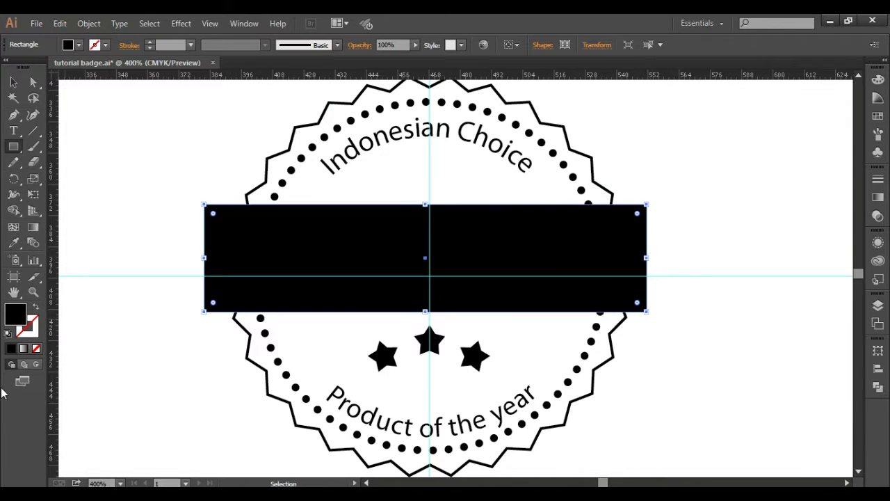
Give the rectangle no fill and a 1 pt black stroke, and lower its top edge to a height of 40 pt
{"action": "left_click", "coordinate": [36, 349]}
{"action": "left_click", "coordinate": [30, 329]}
{"action": "left_click", "coordinate": [11, 350]}
{"action": "key", "text": "v"}
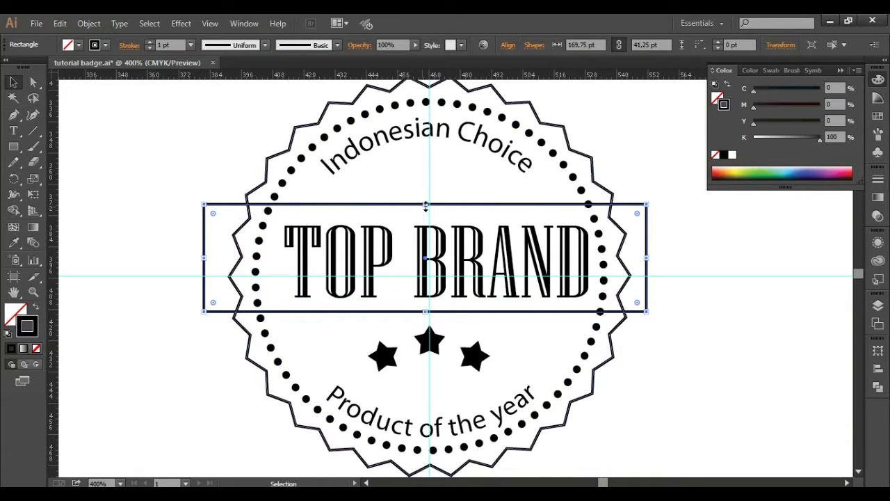
{"action": "left_click_drag", "start_coordinate": [427, 204], "coordinate": [429, 208]}
Rotate the dotted circle slightly and extend the rectangle's lower edge until the rectangle is 41.25 pt high
{"action": "left_click", "coordinate": [535, 138]}
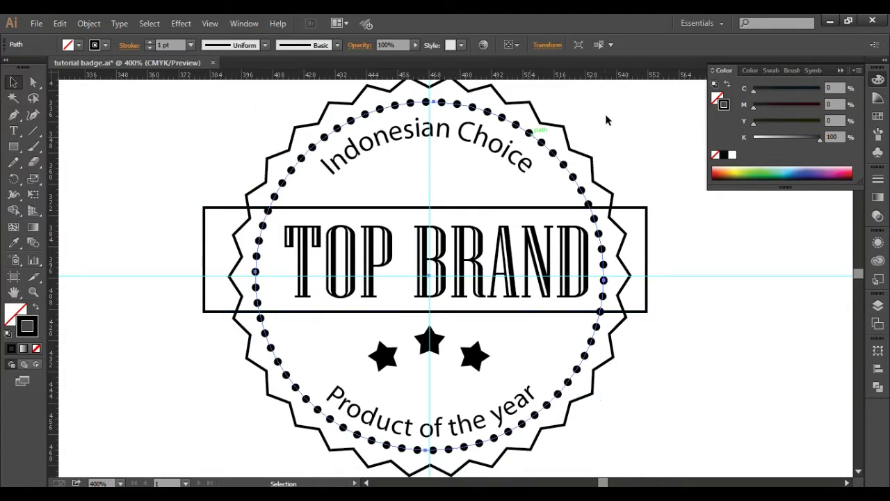
{"action": "mouse_move", "coordinate": [615, 100]}
{"action": "left_mouse_down"}
{"action": "mouse_move", "coordinate": [611, 93]}
{"action": "mouse_move", "coordinate": [614, 102]}
{"action": "left_mouse_up"}
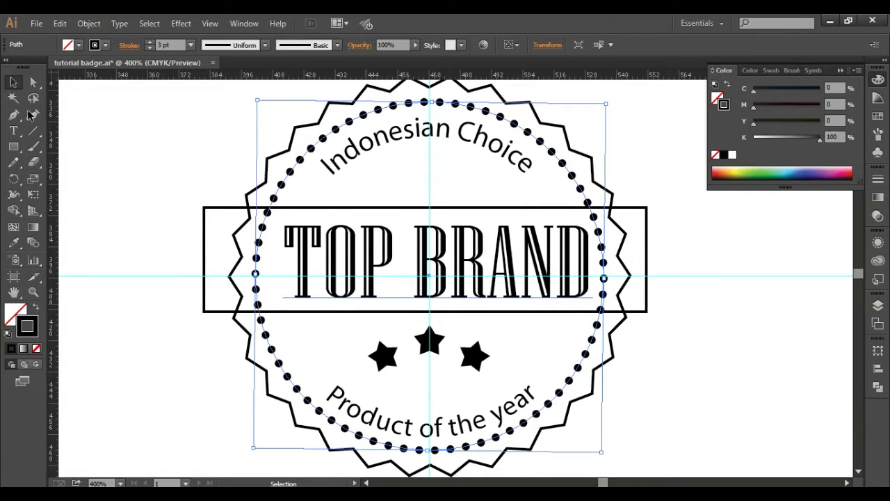
{"action": "left_click", "coordinate": [375, 317]}
{"action": "left_click", "coordinate": [374, 312]}
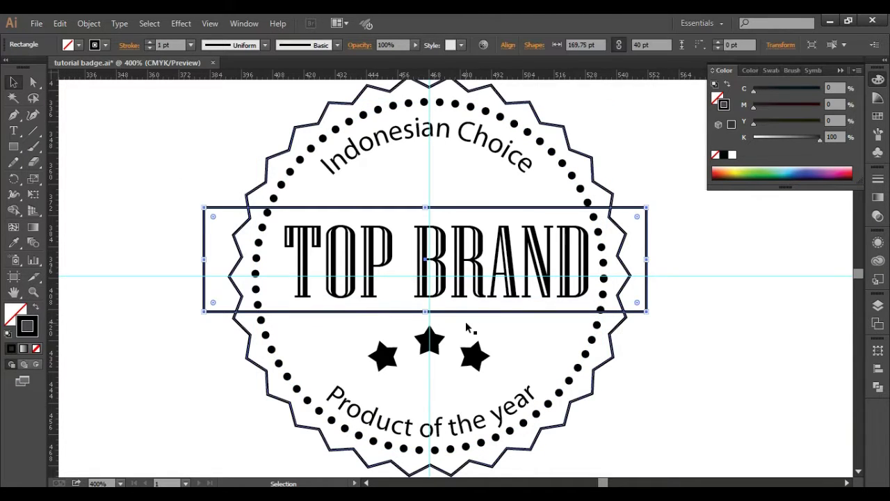
{"action": "left_click_drag", "start_coordinate": [427, 313], "coordinate": [428, 318]}
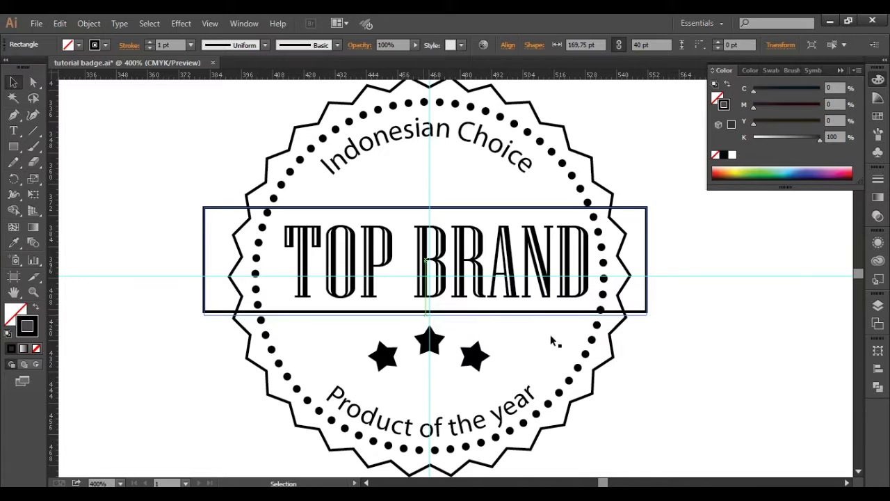
{"action": "left_click", "coordinate": [95, 150]}
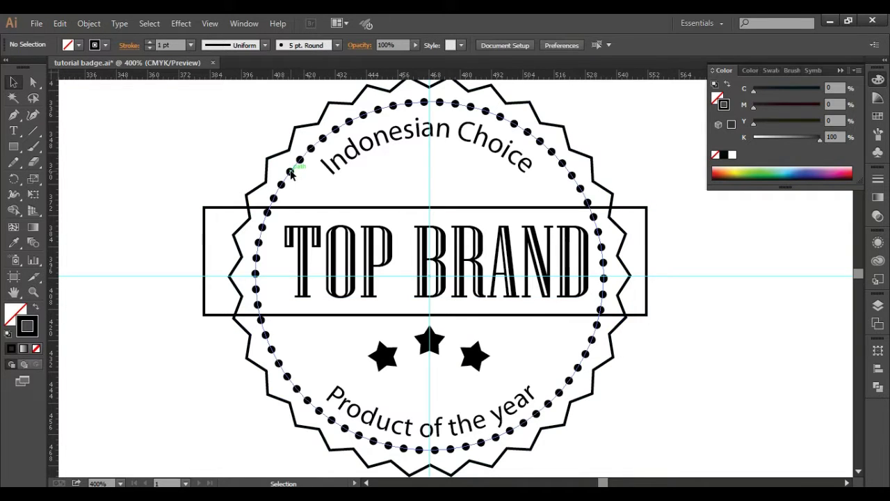
Expand the dotted circle's appearance and stroke into separate filled dot shapes
{"action": "left_click", "coordinate": [294, 169]}
{"action": "left_click", "coordinate": [89, 24]}
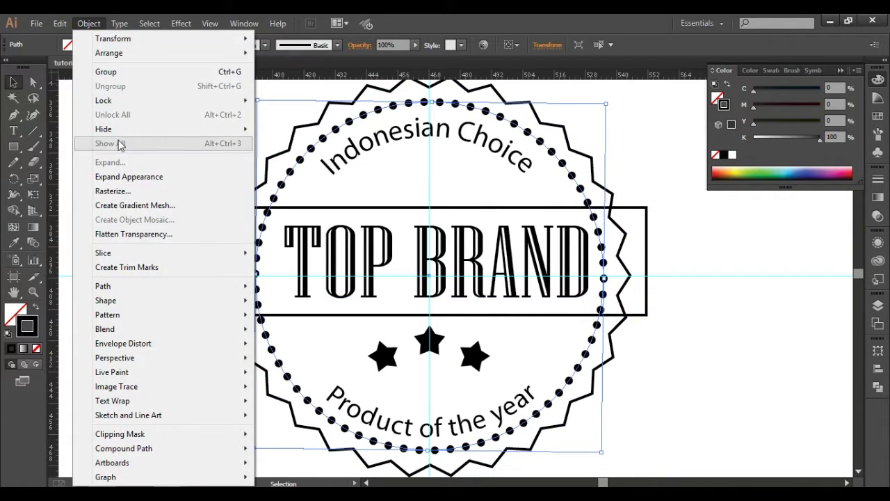
{"action": "left_click", "coordinate": [130, 178]}
{"action": "left_click", "coordinate": [89, 23]}
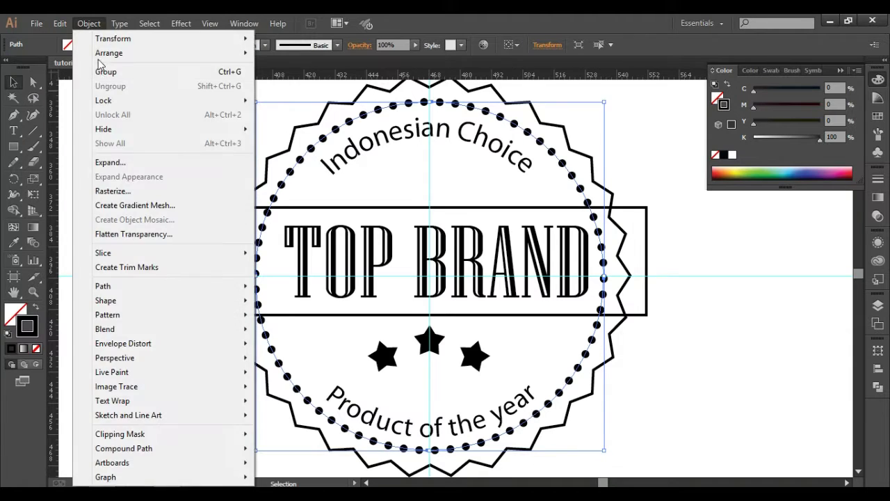
{"action": "left_click", "coordinate": [130, 167]}
{"action": "left_click", "coordinate": [414, 329]}
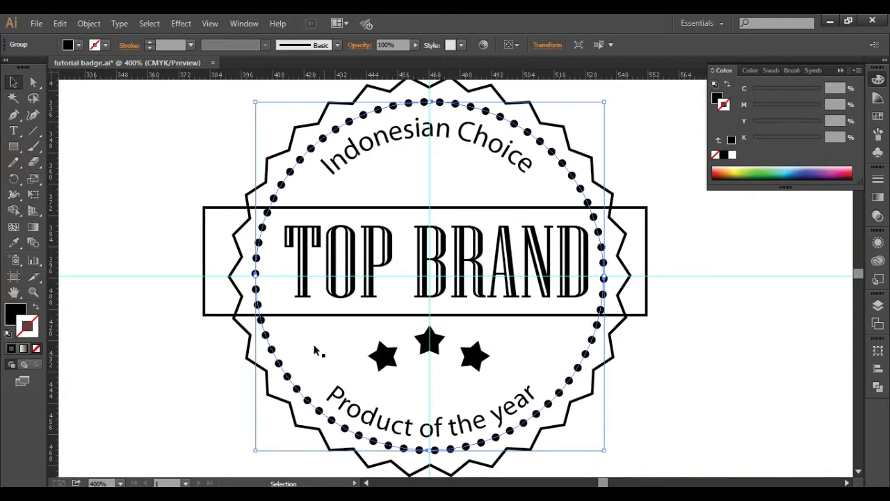
Subtract the rectangle from the expanded dot ring with Minus Front, clearing the dots beside the "TOP BRAND" title
{"action": "left_click", "coordinate": [231, 210], "text": "shift"}
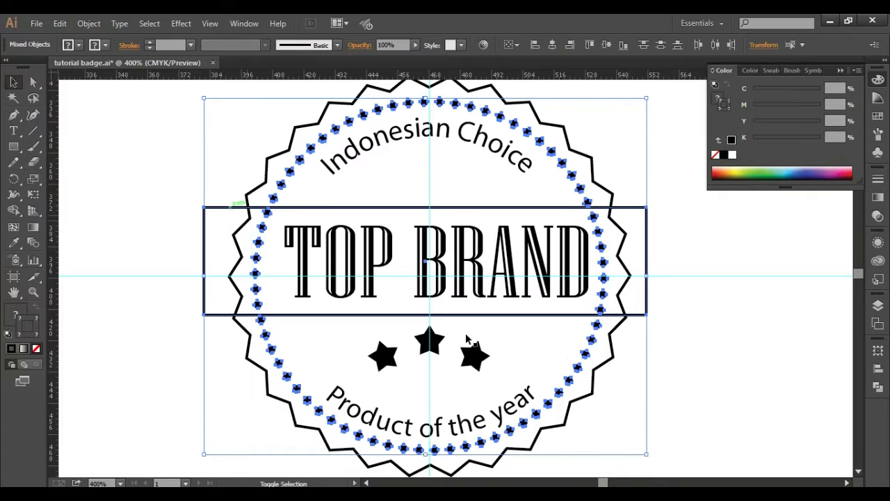
{"action": "left_click", "coordinate": [878, 387]}
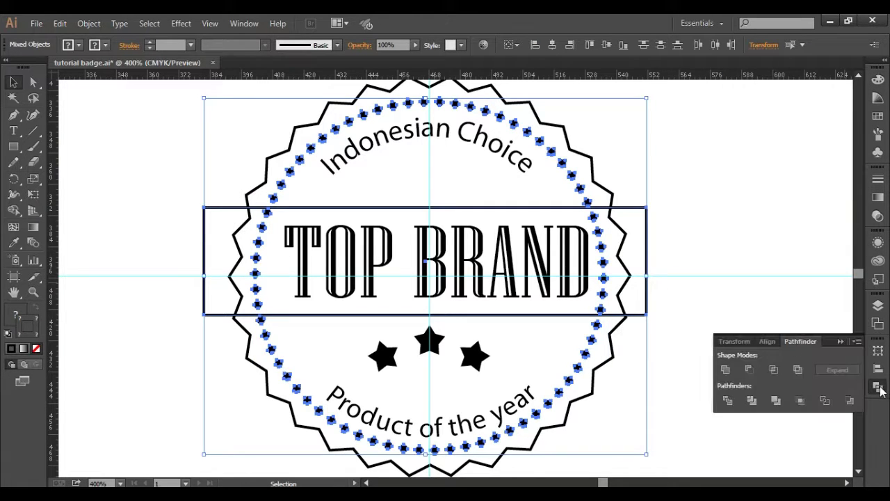
{"action": "left_click", "coordinate": [247, 25]}
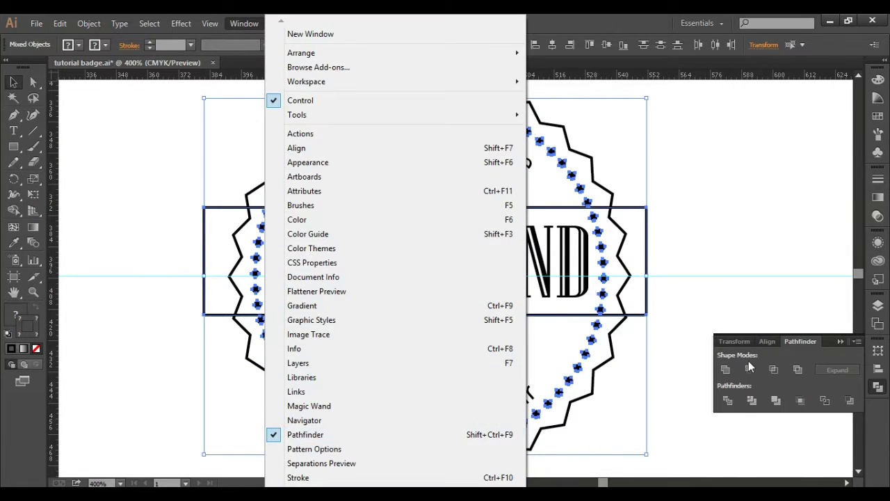
{"action": "left_click", "coordinate": [761, 326]}
{"action": "left_click", "coordinate": [645, 315]}
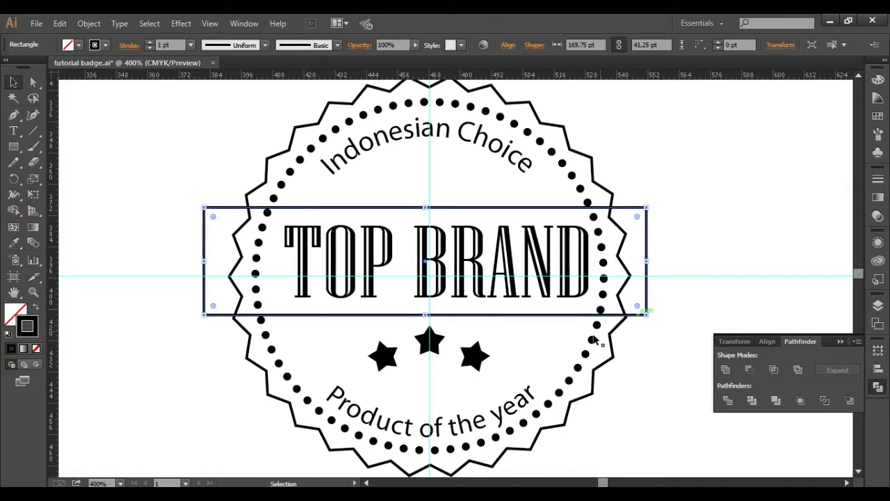
{"action": "left_click", "coordinate": [750, 369]}
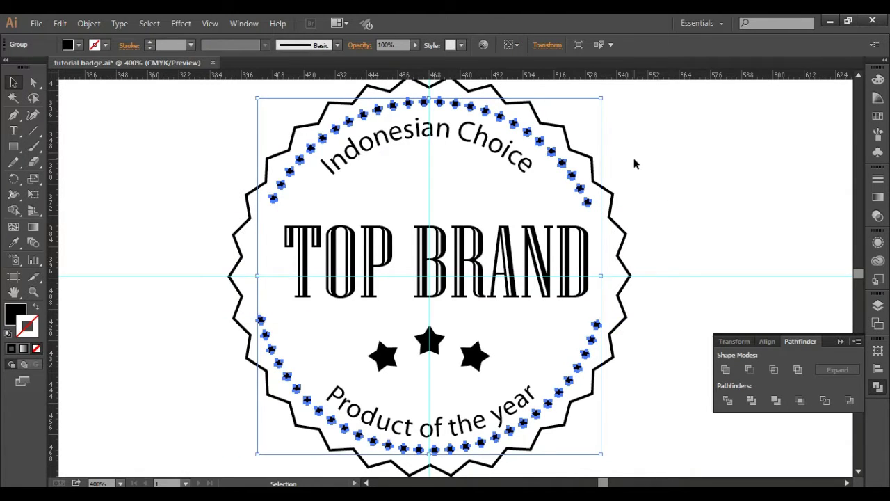
{"action": "left_click", "coordinate": [842, 334]}
{"action": "left_click", "coordinate": [841, 340]}
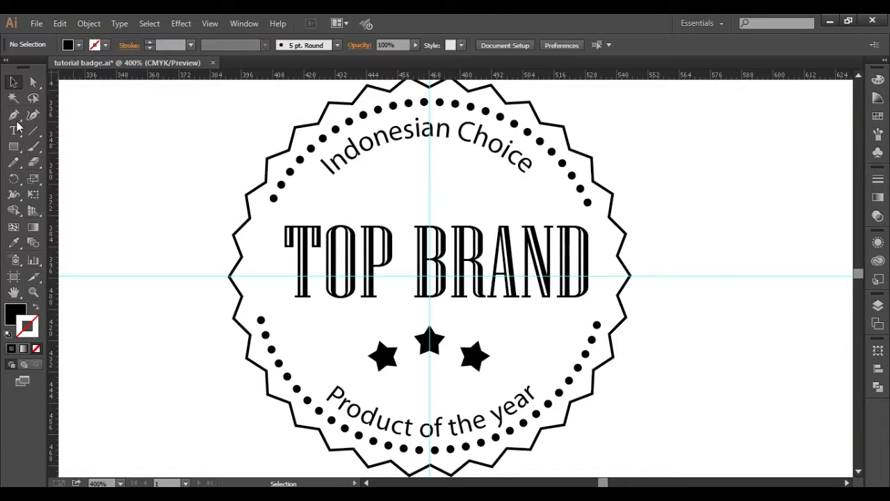
Draw a black rectangle for a ribbon tail beside the badge and place it near the badge's upper left
{"action": "key", "text": "ctrl+minus"}
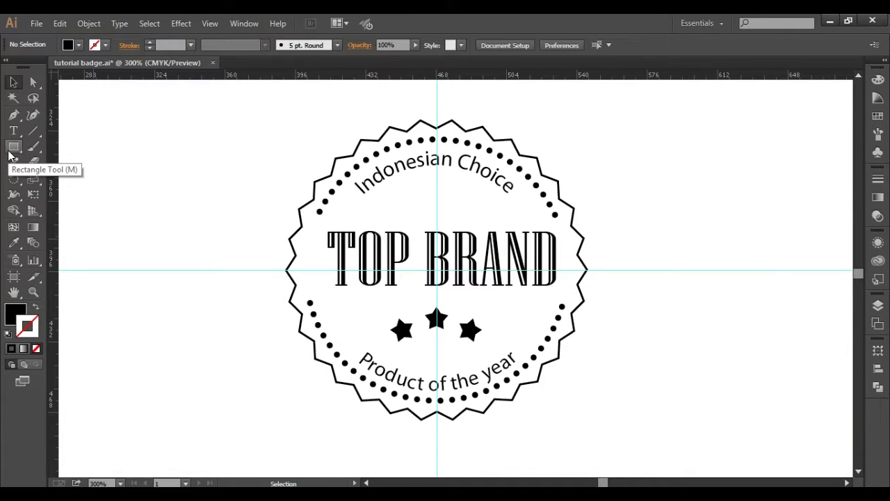
{"action": "left_click", "coordinate": [10, 148]}
{"action": "left_click_drag", "start_coordinate": [83, 197], "coordinate": [242, 291]}
{"action": "key", "text": "v"}
{"action": "left_click_drag", "start_coordinate": [179, 256], "coordinate": [211, 183]}
Draw a 35 pt black square, rotate it 45°, and centre it on the ribbon rectangle's outer left edge
{"action": "left_click", "coordinate": [14, 147]}
{"action": "left_click_drag", "start_coordinate": [119, 307], "coordinate": [188, 375]}
{"action": "left_click_drag", "start_coordinate": [193, 303], "coordinate": [153, 276]}
{"action": "key", "text": "v"}
{"action": "left_click_drag", "start_coordinate": [171, 352], "coordinate": [152, 203]}
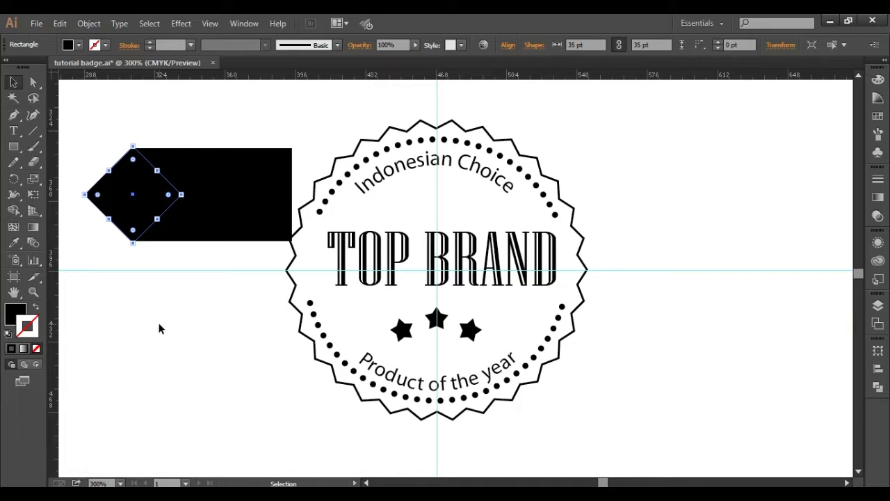
Cut the rotated square out of the ribbon rectangle with Minus Front and move the notched ribbon over the badge's left side
{"action": "left_click", "coordinate": [202, 228], "text": "shift"}
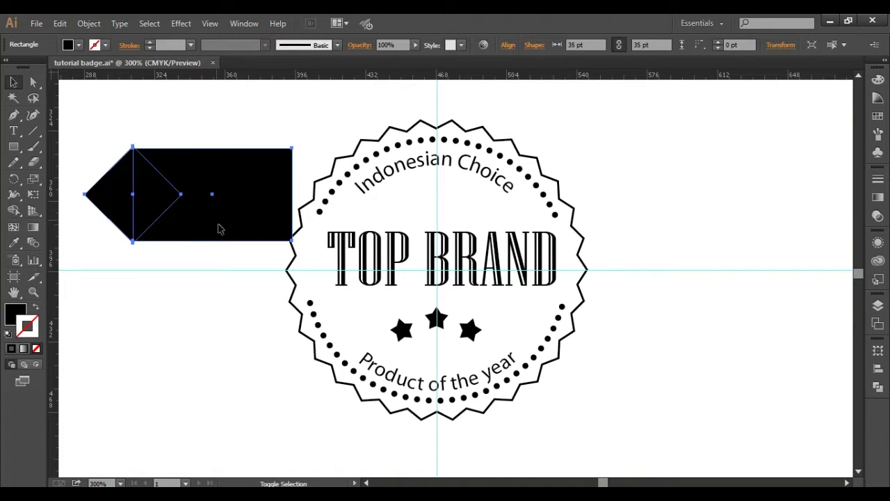
{"action": "left_click", "coordinate": [878, 388]}
{"action": "left_click", "coordinate": [750, 369]}
{"action": "left_click_drag", "start_coordinate": [240, 200], "coordinate": [275, 276]}
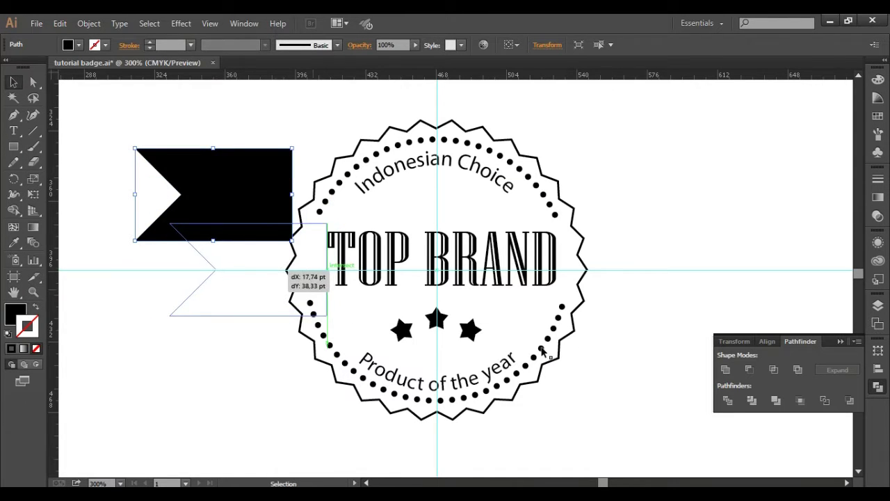
{"action": "left_click", "coordinate": [703, 313]}
{"action": "left_click", "coordinate": [841, 340]}
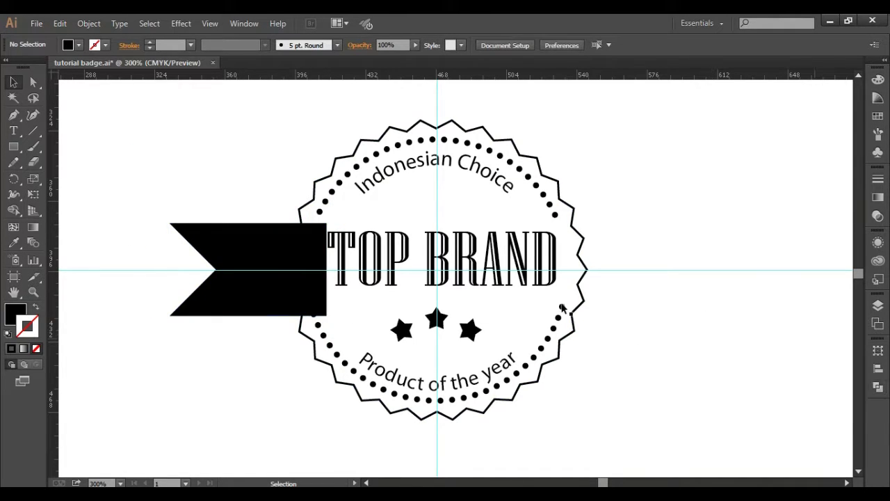
Make the ribbon tail slightly taller and shorter in length, and centre it vertically on the horizontal guide
{"action": "left_click", "coordinate": [234, 299]}
{"action": "left_click_drag", "start_coordinate": [246, 318], "coordinate": [278, 302]}
{"action": "left_click_drag", "start_coordinate": [171, 266], "coordinate": [195, 266]}
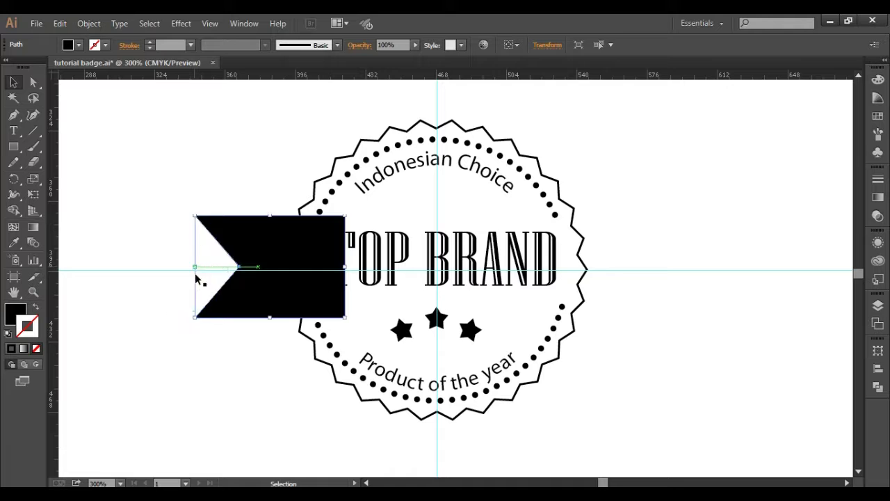
{"action": "mouse_move", "coordinate": [263, 303]}
{"action": "left_mouse_down"}
{"action": "mouse_move", "coordinate": [254, 309]}
{"action": "mouse_move", "coordinate": [257, 295]}
{"action": "left_mouse_up"}
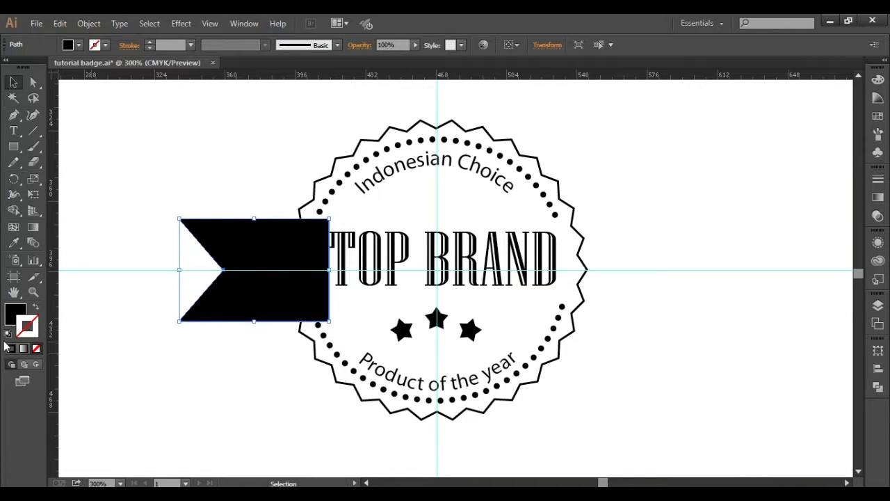
Send the ribbon tail to the back and adjust how far it extends from behind the badge's left edge
{"action": "right_click", "coordinate": [277, 303]}
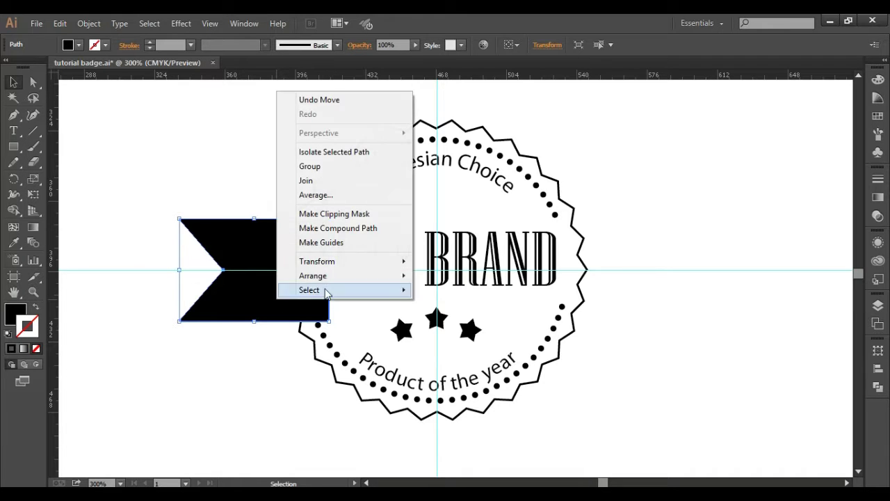
{"action": "mouse_move", "coordinate": [327, 276]}
{"action": "left_click", "coordinate": [457, 307]}
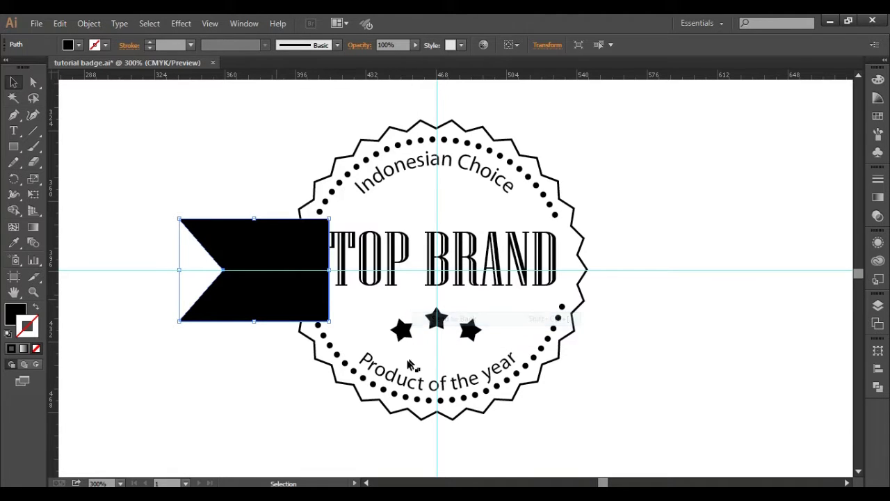
{"action": "left_click", "coordinate": [254, 383]}
{"action": "left_click", "coordinate": [233, 316]}
{"action": "left_click_drag", "start_coordinate": [245, 306], "coordinate": [240, 306]}
{"action": "left_click", "coordinate": [234, 378]}
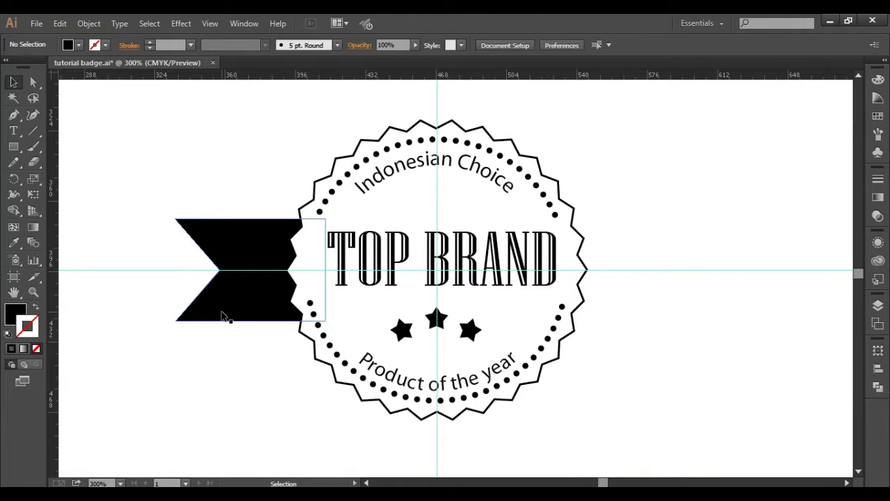
{"action": "left_click_drag", "start_coordinate": [248, 308], "coordinate": [258, 308]}
{"action": "left_click", "coordinate": [302, 413]}
{"action": "left_click", "coordinate": [264, 292]}
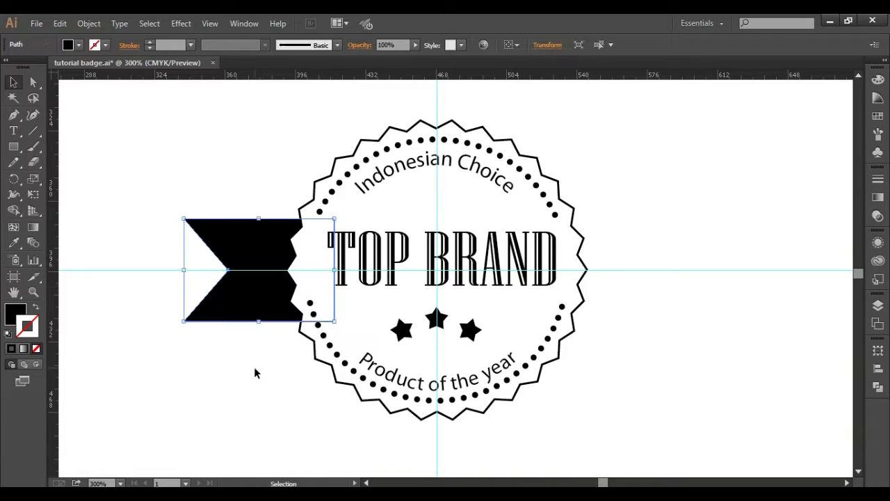
Place a smaller, rotated copy of the ribbon tail behind the badge's lower left edge and move the horizontal tail slightly inward
{"action": "left_click_drag", "start_coordinate": [256, 301], "coordinate": [251, 428]}
{"action": "left_click_drag", "start_coordinate": [339, 319], "coordinate": [285, 288]}
{"action": "left_click_drag", "start_coordinate": [278, 374], "coordinate": [319, 382]}
{"action": "left_click_drag", "start_coordinate": [327, 297], "coordinate": [325, 329]}
{"action": "left_click_drag", "start_coordinate": [306, 382], "coordinate": [306, 368]}
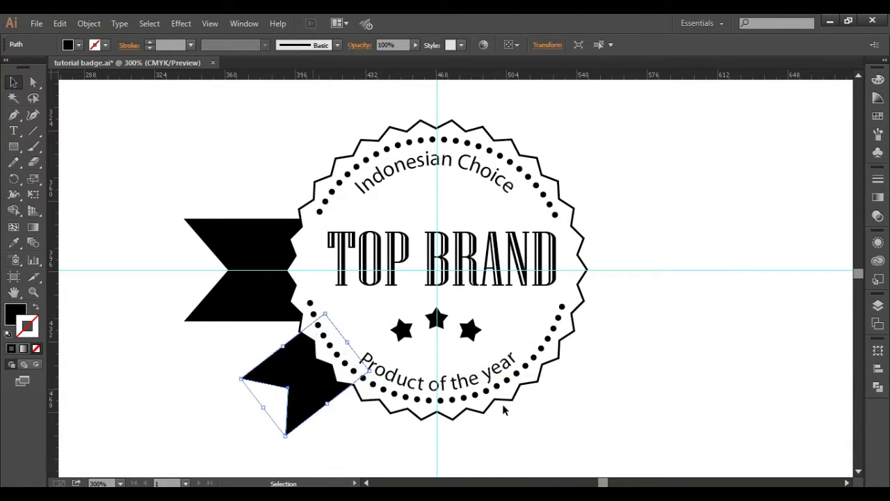
{"action": "left_click", "coordinate": [551, 432]}
{"action": "left_click_drag", "start_coordinate": [247, 301], "coordinate": [263, 300]}
{"action": "left_click", "coordinate": [201, 366]}
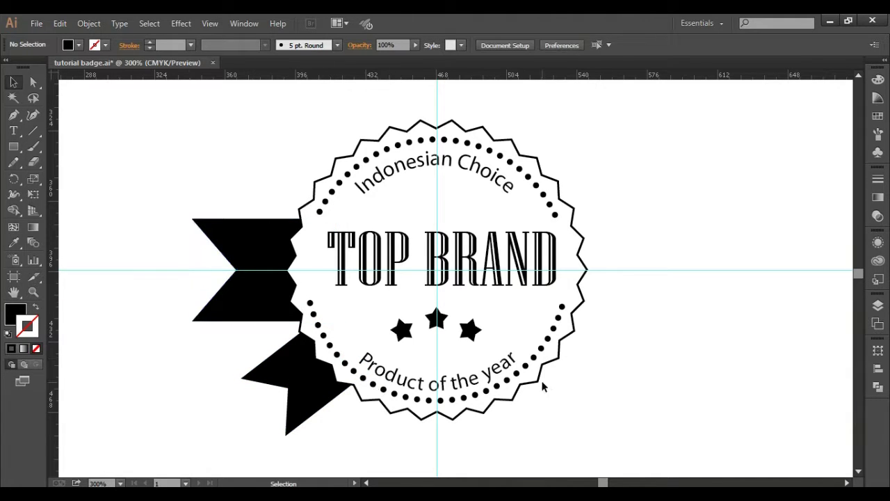
Adjust the lower ribbon tail's angle, length and position so it sits closer behind the badge's lower left edge
{"action": "left_click", "coordinate": [858, 472]}
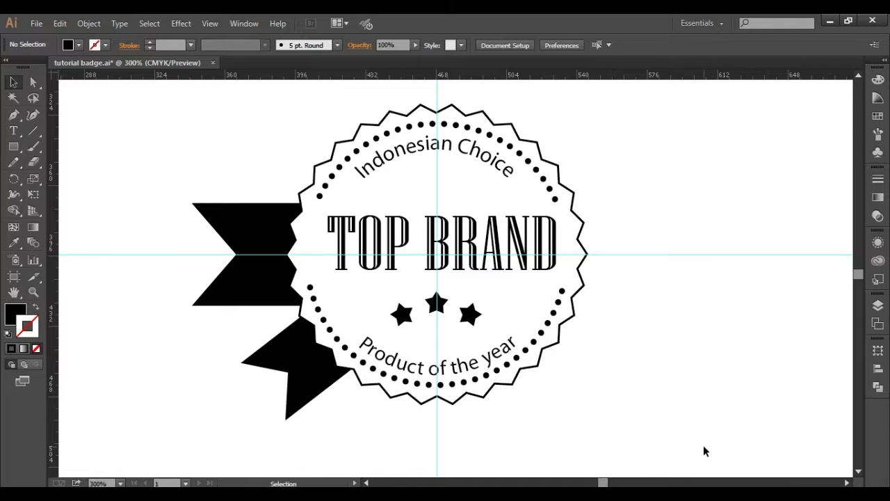
{"action": "left_click", "coordinate": [278, 372]}
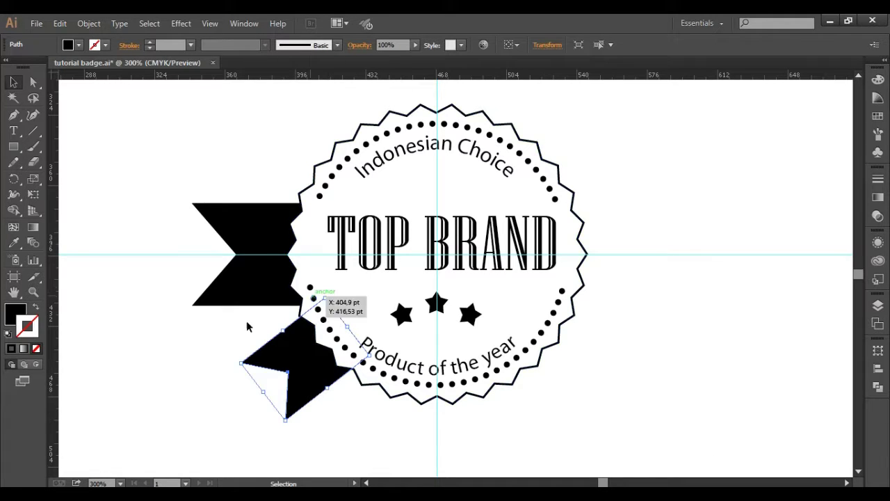
{"action": "left_click_drag", "start_coordinate": [235, 361], "coordinate": [238, 371]}
{"action": "left_click_drag", "start_coordinate": [307, 366], "coordinate": [312, 368]}
{"action": "left_click", "coordinate": [496, 425]}
{"action": "left_click", "coordinate": [252, 280]}
{"action": "left_click", "coordinate": [546, 451]}
{"action": "left_click", "coordinate": [303, 390]}
{"action": "left_click_drag", "start_coordinate": [271, 397], "coordinate": [280, 395]}
{"action": "left_click", "coordinate": [589, 453]}
Shorten the horizontal ribbon tail slightly from its notched outer end
{"action": "left_click", "coordinate": [260, 286]}
{"action": "left_click_drag", "start_coordinate": [193, 255], "coordinate": [201, 255]}
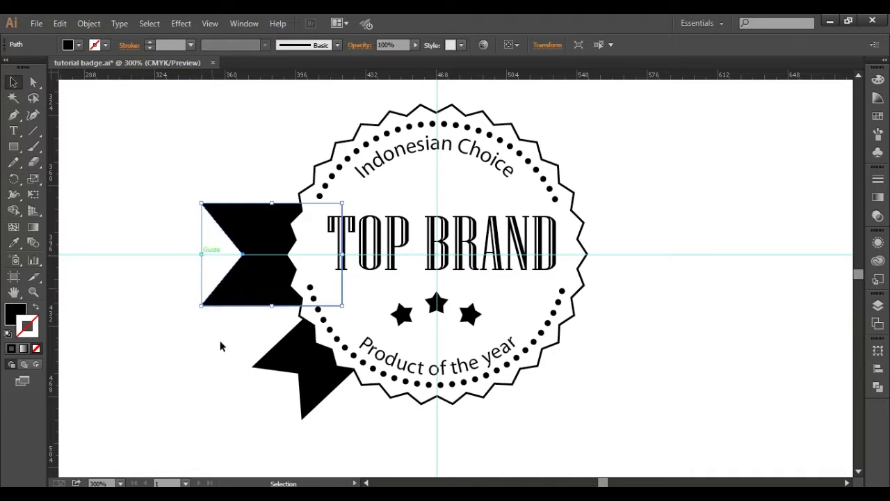
{"action": "left_click", "coordinate": [220, 346]}
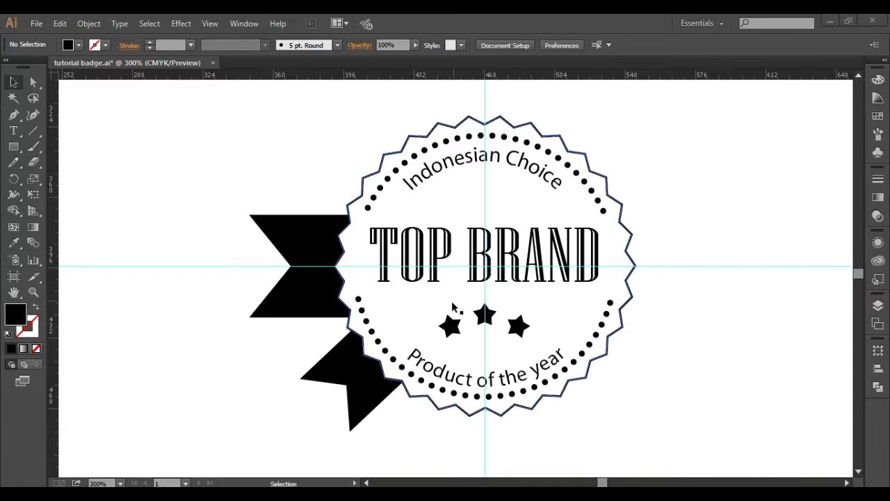
Fill the zigzag badge shape with the blue sampled from the reference color square
{"action": "left_click", "coordinate": [202, 182]}
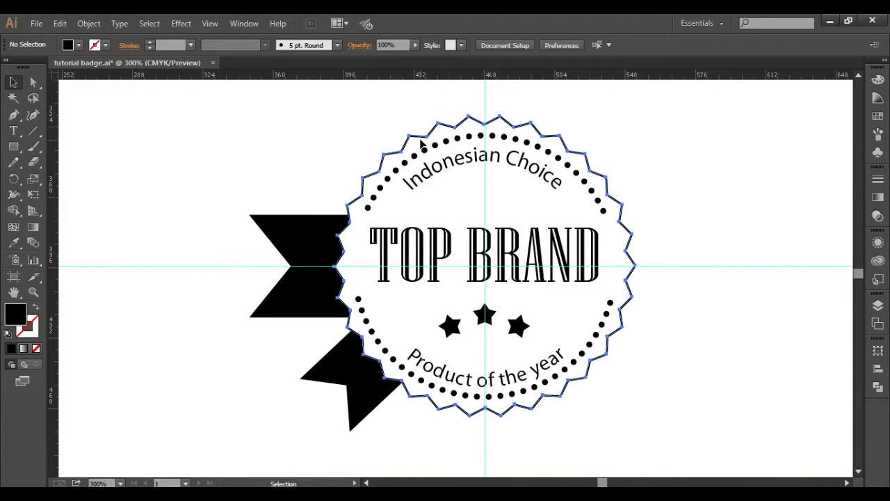
{"action": "left_click", "coordinate": [445, 296]}
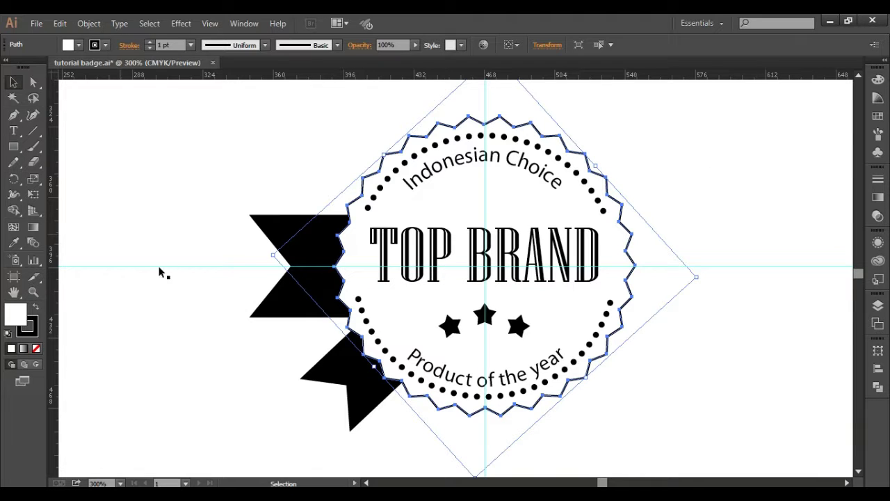
{"action": "left_click", "coordinate": [878, 80]}
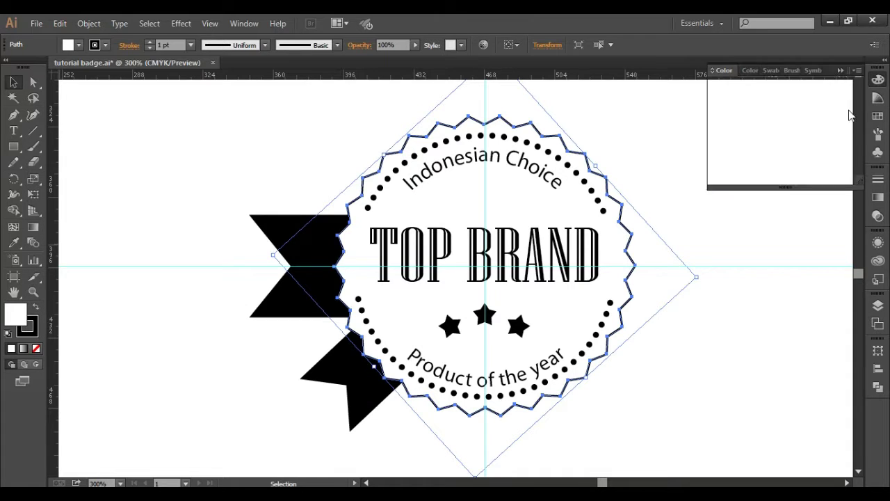
{"action": "scroll", "coordinate": [374, 479], "scroll_direction": "left", "scroll_amount": 5}
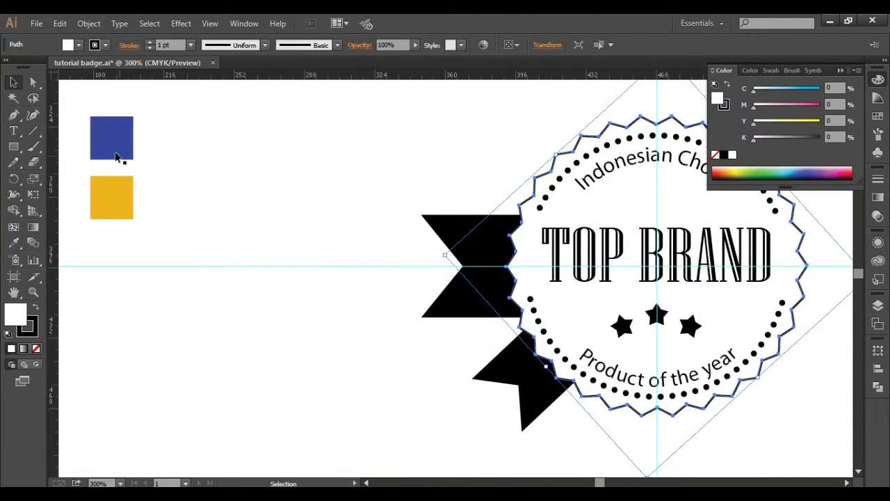
{"action": "left_click", "coordinate": [13, 243]}
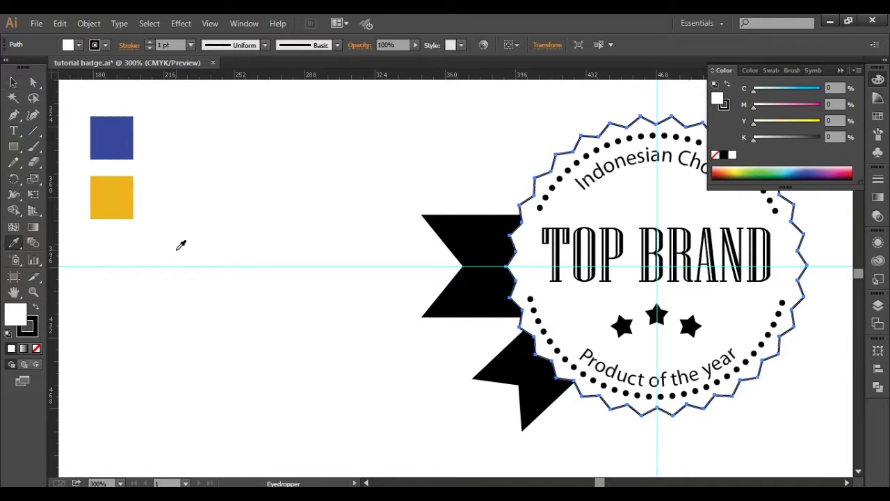
{"action": "left_click", "coordinate": [129, 139]}
{"action": "key", "text": "v"}
{"action": "left_click", "coordinate": [385, 150]}
Recolor the horizontal and lower ribbon tails with the orange-yellow sampled from the reference square
{"action": "left_click", "coordinate": [515, 301]}
{"action": "left_click", "coordinate": [13, 242]}
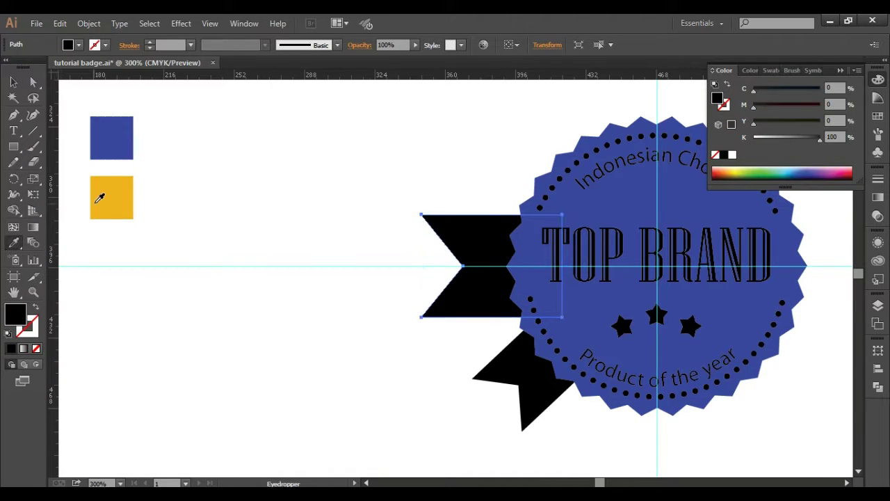
{"action": "left_click", "coordinate": [99, 197]}
{"action": "left_click", "coordinate": [13, 82]}
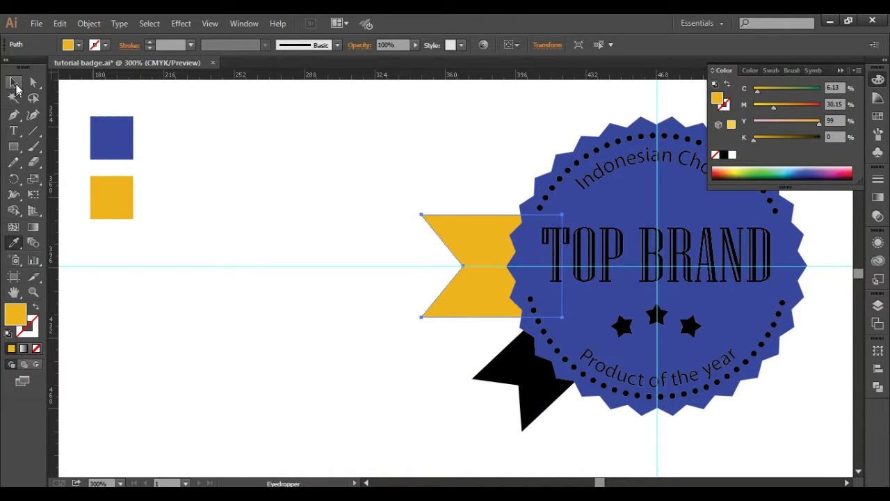
{"action": "left_click", "coordinate": [540, 387]}
{"action": "left_click", "coordinate": [14, 242]}
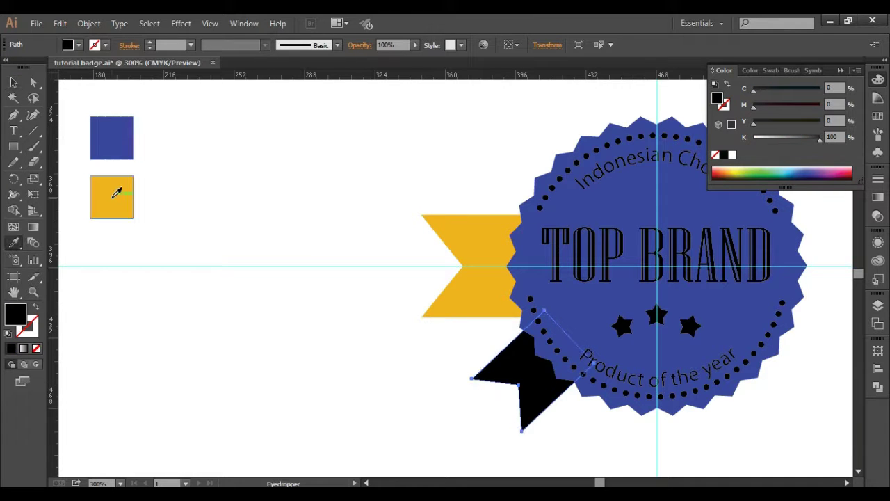
{"action": "left_click", "coordinate": [114, 192]}
{"action": "left_click", "coordinate": [13, 82]}
{"action": "left_click", "coordinate": [558, 452]}
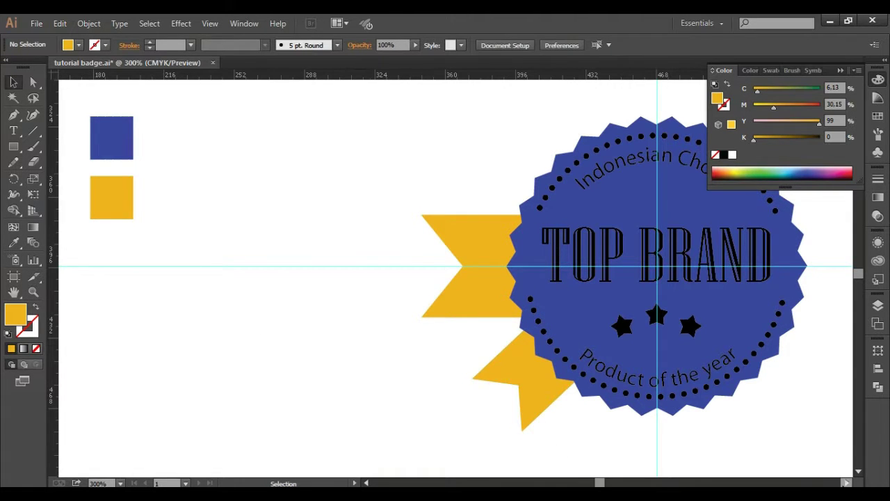
Change the curved "Indonesian Choice" text to white
{"action": "scroll", "coordinate": [380, 480], "scroll_direction": "right", "scroll_amount": 8}
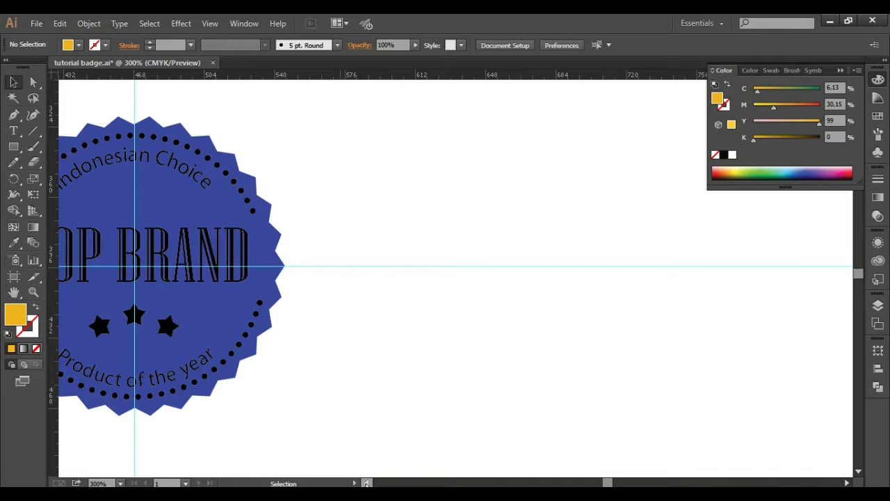
{"action": "scroll", "coordinate": [366, 482], "scroll_direction": "left", "scroll_amount": 5}
{"action": "left_click", "coordinate": [841, 70]}
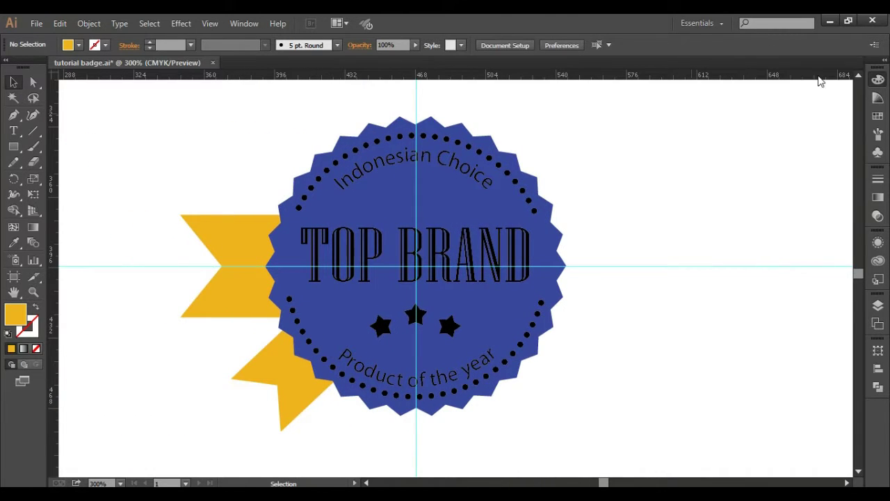
{"action": "key", "text": "t"}
{"action": "left_click", "coordinate": [339, 185]}
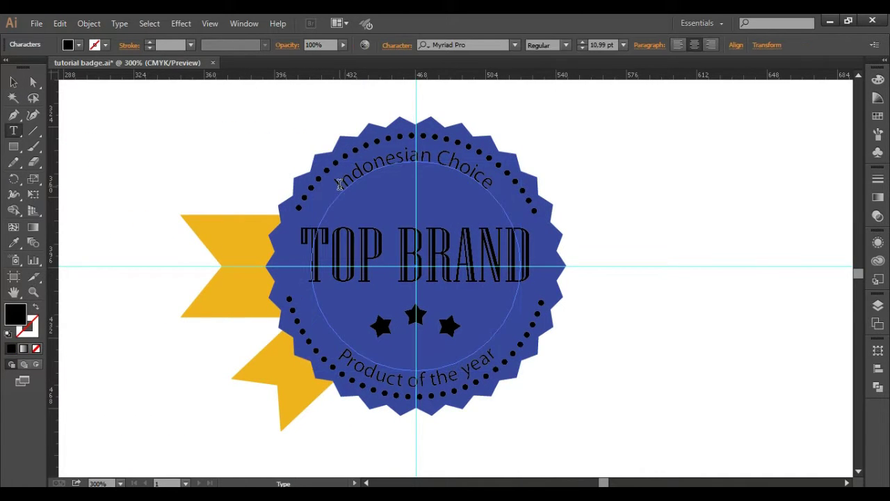
{"action": "key", "text": "ctrl+a"}
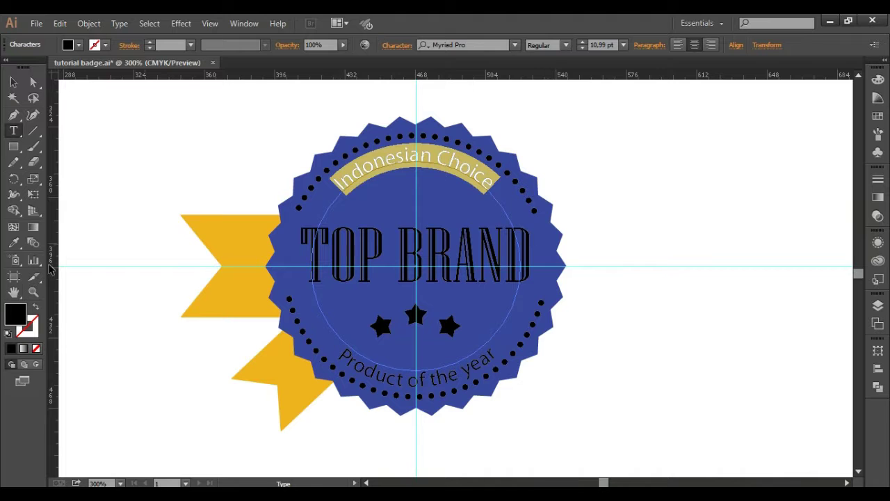
{"action": "double_click", "coordinate": [31, 333]}
{"action": "left_click", "coordinate": [380, 201]}
{"action": "left_click", "coordinate": [878, 79]}
{"action": "left_click", "coordinate": [732, 155]}
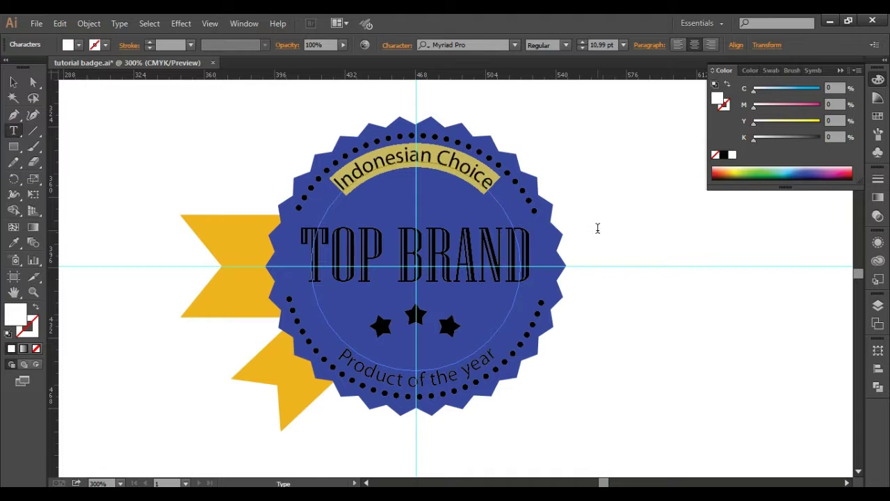
Change the "TOP BRAND" title text to white
{"action": "left_click_drag", "start_coordinate": [527, 260], "coordinate": [273, 276]}
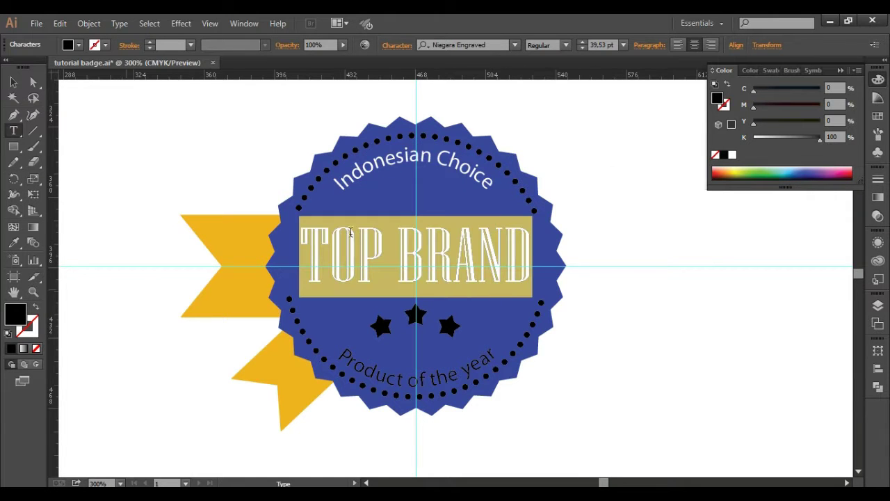
{"action": "left_click", "coordinate": [732, 154]}
{"action": "left_click_drag", "start_coordinate": [478, 256], "coordinate": [493, 356]}
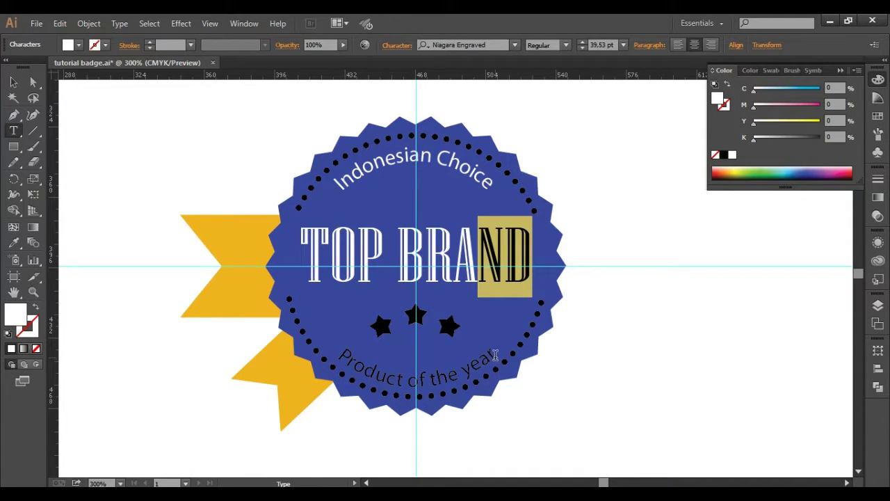
{"action": "left_click", "coordinate": [10, 84]}
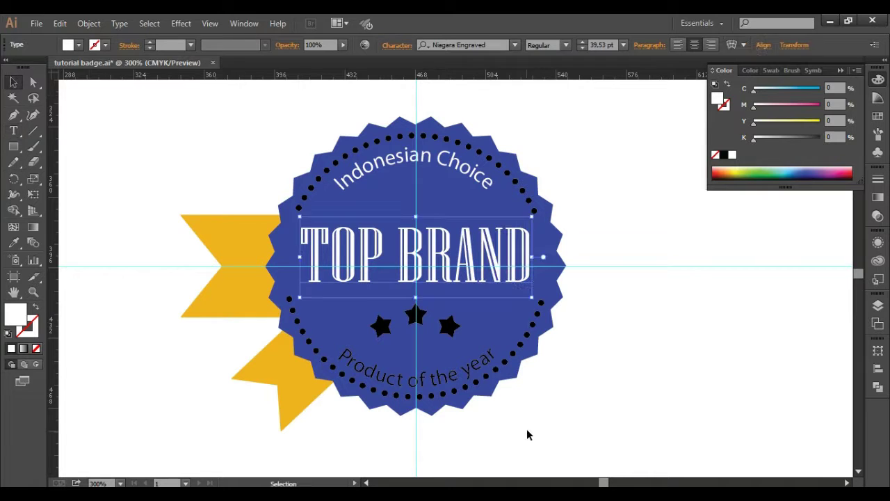
Fill the dotted ring inside the badge with white
{"action": "left_click", "coordinate": [478, 373]}
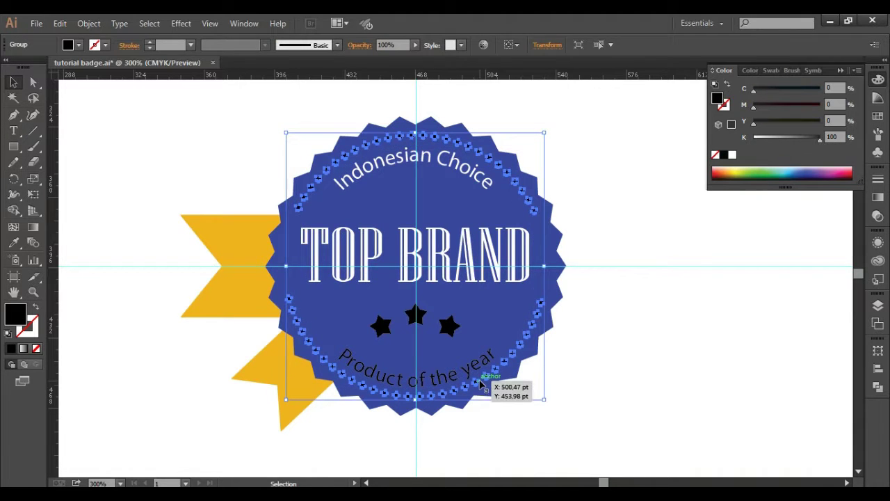
{"action": "left_click", "coordinate": [732, 154]}
{"action": "left_click", "coordinate": [617, 331]}
Change the curved "Product of the year" text to white
{"action": "left_click", "coordinate": [479, 369]}
{"action": "double_click", "coordinate": [479, 369]}
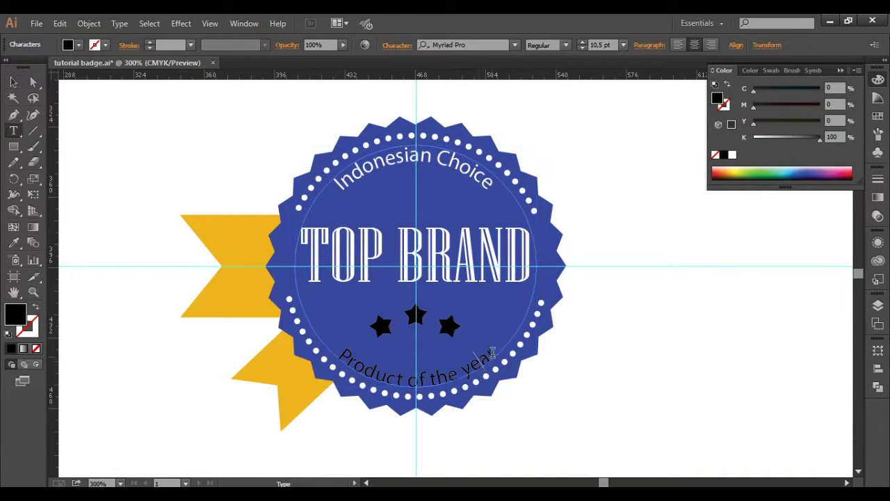
{"action": "left_click_drag", "start_coordinate": [494, 353], "coordinate": [336, 359]}
{"action": "left_click", "coordinate": [732, 155]}
{"action": "left_click", "coordinate": [13, 82]}
Select all three stars beneath the title and fill them with white
{"action": "left_click", "coordinate": [450, 325]}
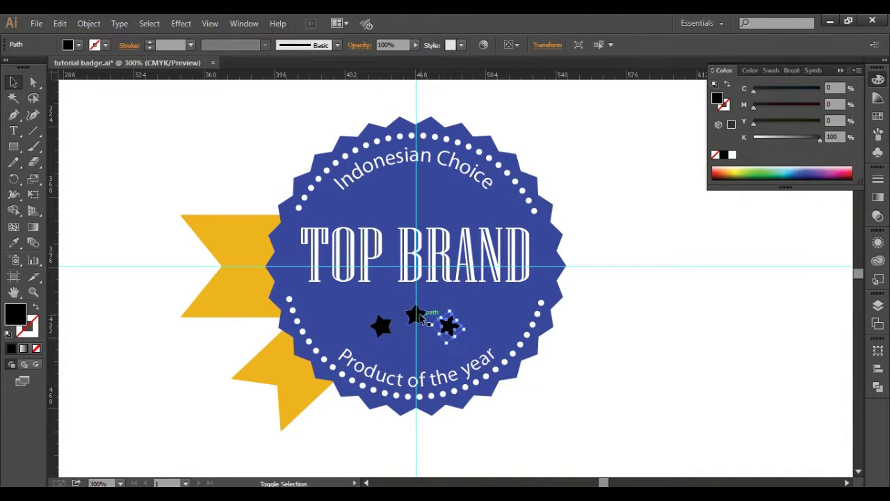
{"action": "left_click", "coordinate": [417, 317], "text": "shift"}
{"action": "left_click", "coordinate": [382, 326], "text": "shift"}
{"action": "left_click", "coordinate": [733, 156]}
{"action": "left_click", "coordinate": [621, 320]}
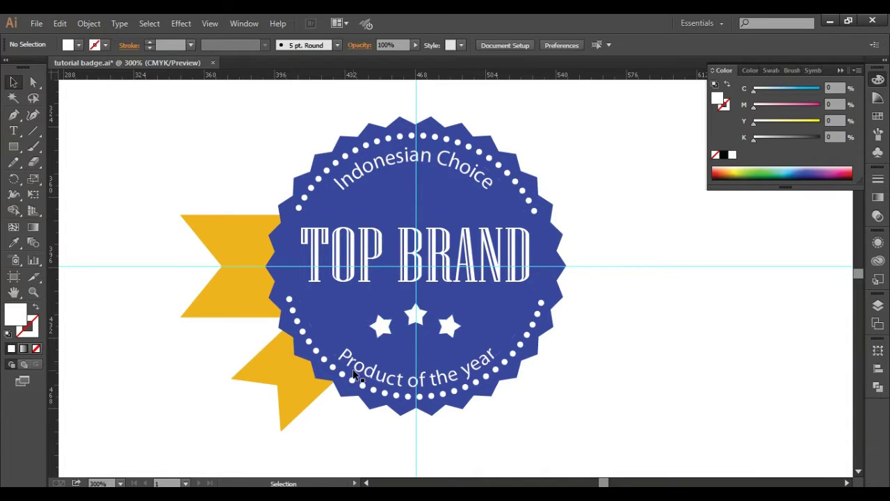
Shift the lower ribbon tail slightly inward and copy the horizontal tail across to the badge's right side
{"action": "left_click", "coordinate": [234, 259]}
{"action": "left_click", "coordinate": [285, 397]}
{"action": "scroll", "coordinate": [236, 240], "scroll_direction": "down", "scroll_amount": 1}
{"action": "left_click", "coordinate": [236, 240]}
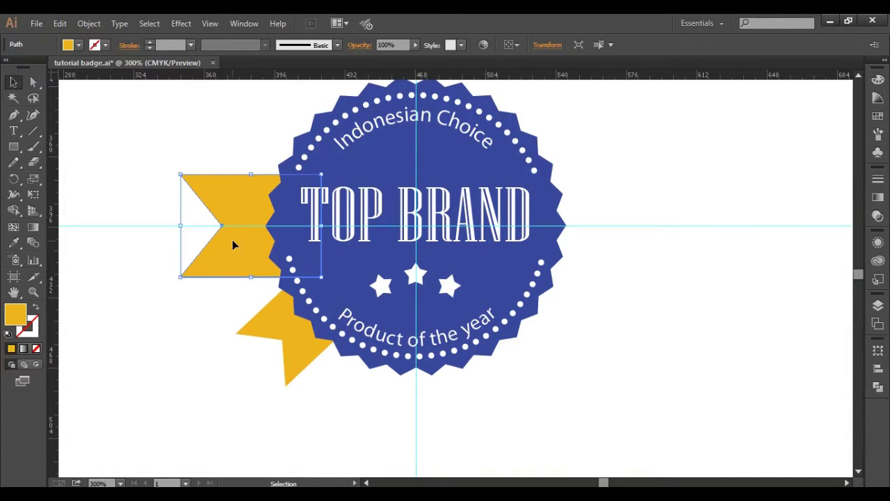
{"action": "left_click_drag", "start_coordinate": [235, 245], "coordinate": [541, 246]}
Try to reflect the copied ribbon tail about an angled axis
{"action": "right_click", "coordinate": [580, 257]}
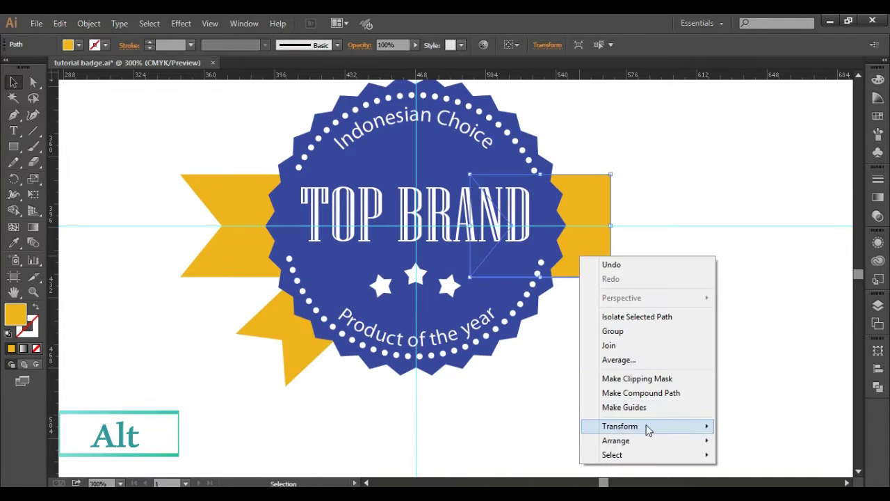
{"action": "mouse_move", "coordinate": [608, 427]}
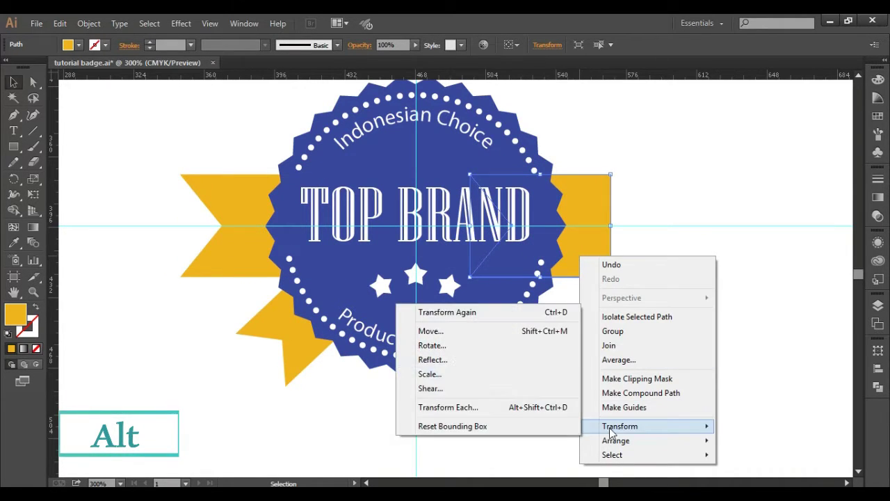
{"action": "left_click", "coordinate": [466, 367]}
{"action": "type", "text": "180"}
{"action": "key", "text": "Return"}
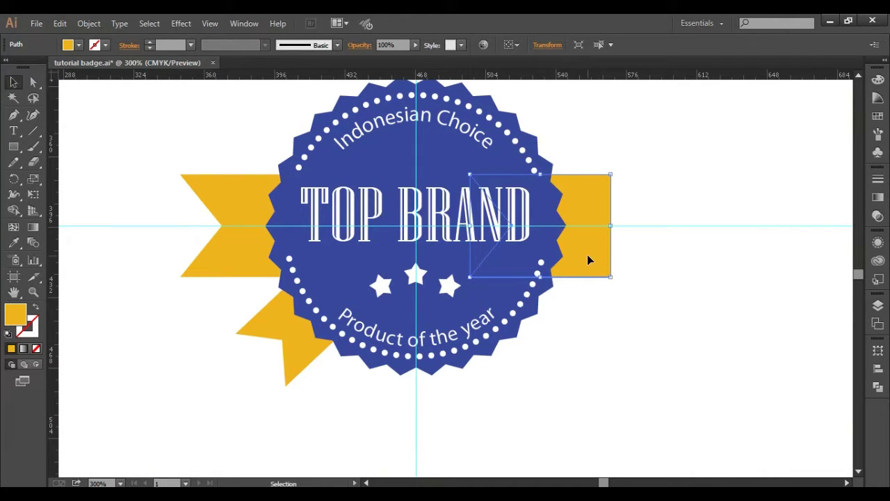
Reflect the copied ribbon tail about a 90° axis so its notched end faces outward
{"action": "right_click", "coordinate": [587, 257]}
{"action": "mouse_move", "coordinate": [646, 427]}
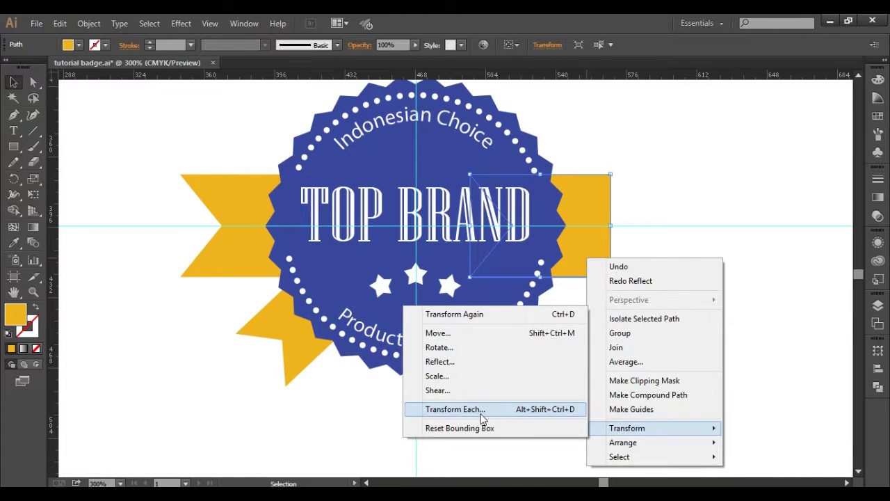
{"action": "left_click", "coordinate": [449, 362]}
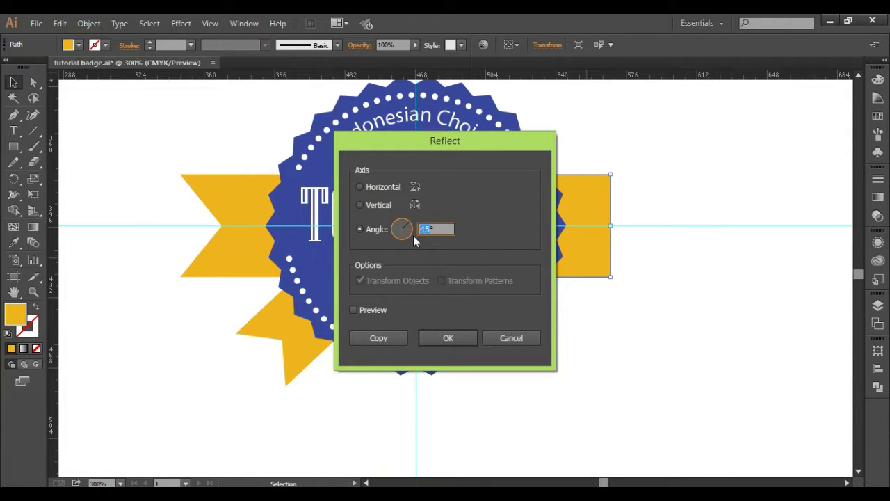
{"action": "type", "text": "90"}
{"action": "key", "text": "Return"}
Move the mirrored ribbon tail outward along the horizontal guide to match how far the left tail extends
{"action": "left_click_drag", "start_coordinate": [568, 263], "coordinate": [604, 264]}
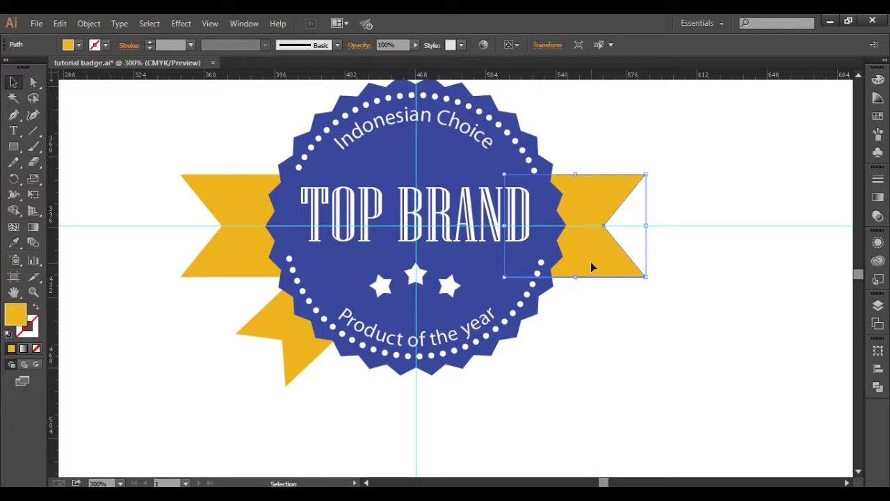
{"action": "left_click", "coordinate": [586, 332]}
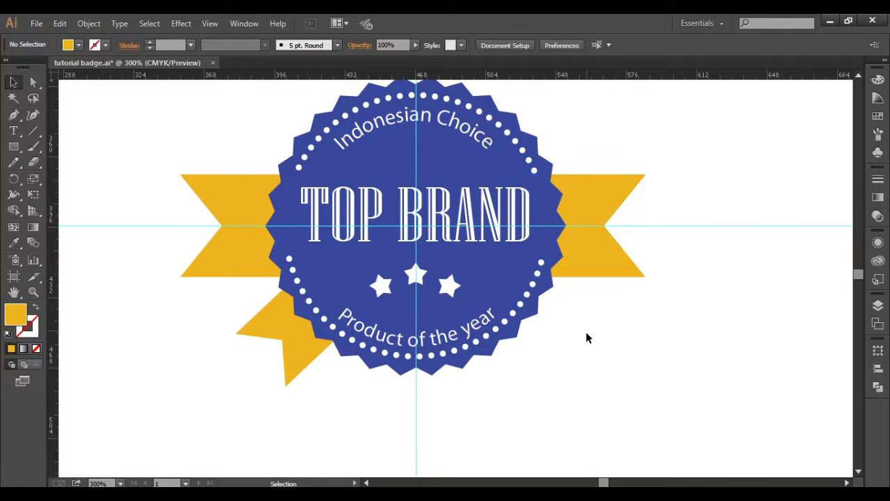
{"action": "left_click", "coordinate": [594, 261]}
{"action": "mouse_move", "coordinate": [594, 262]}
{"action": "left_mouse_down"}
{"action": "mouse_move", "coordinate": [599, 269]}
{"action": "mouse_move", "coordinate": [595, 255]}
{"action": "left_mouse_up"}
{"action": "left_click", "coordinate": [611, 356]}
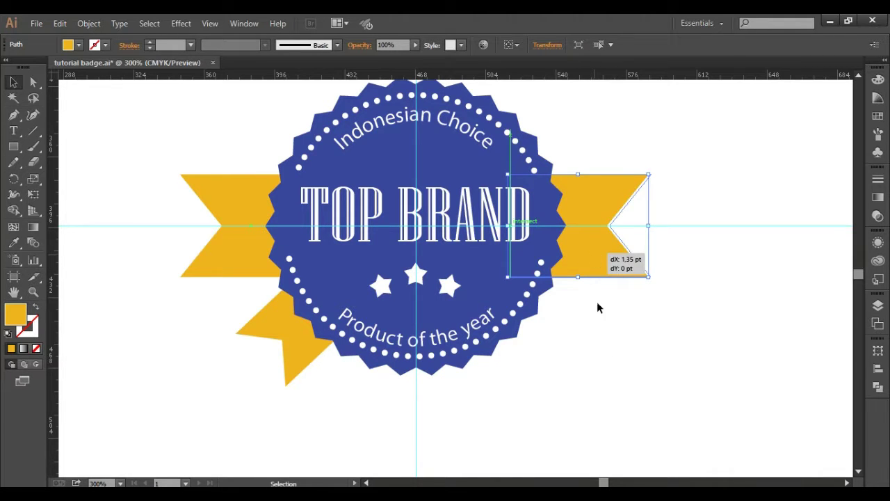
Place a copy of the left horizontal ribbon tail below the badge
{"action": "left_click", "coordinate": [238, 258]}
{"action": "left_click_drag", "start_coordinate": [238, 258], "coordinate": [396, 416]}
Try to reflect the ribbon tail copy below the badge across the vertical axis
{"action": "right_click", "coordinate": [397, 415]}
{"action": "mouse_move", "coordinate": [442, 371]}
{"action": "left_click", "coordinate": [589, 419]}
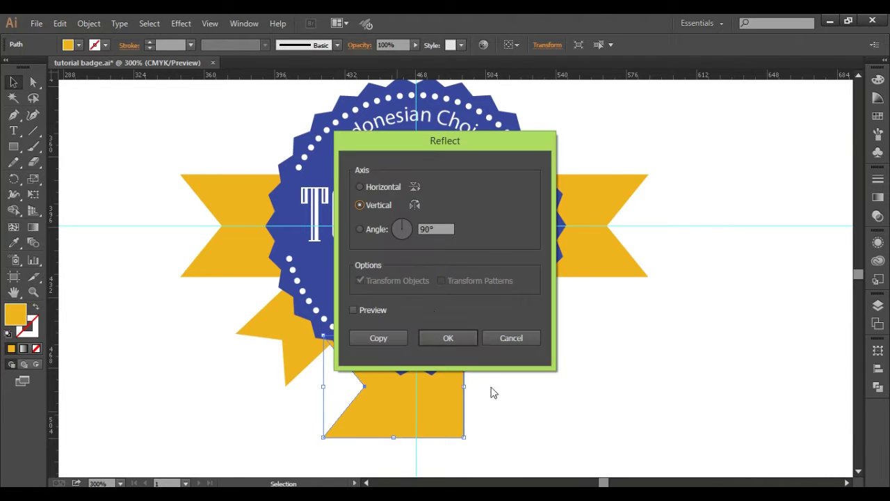
{"action": "left_click", "coordinate": [448, 336]}
{"action": "key", "text": "a"}
{"action": "key", "text": "ctrl+z"}
Reflect the copy below the badge so its notched end points straight down, centered on the vertical guide
{"action": "right_click", "coordinate": [433, 385]}
{"action": "mouse_move", "coordinate": [465, 355]}
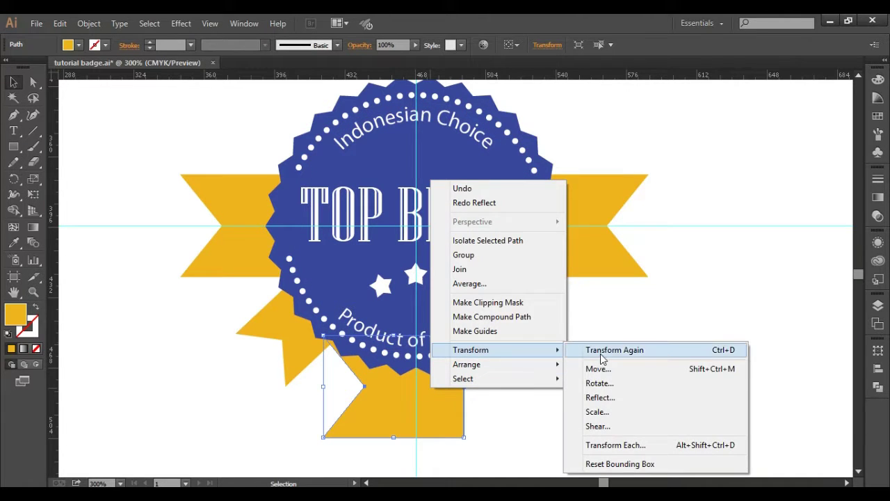
{"action": "left_click", "coordinate": [601, 397]}
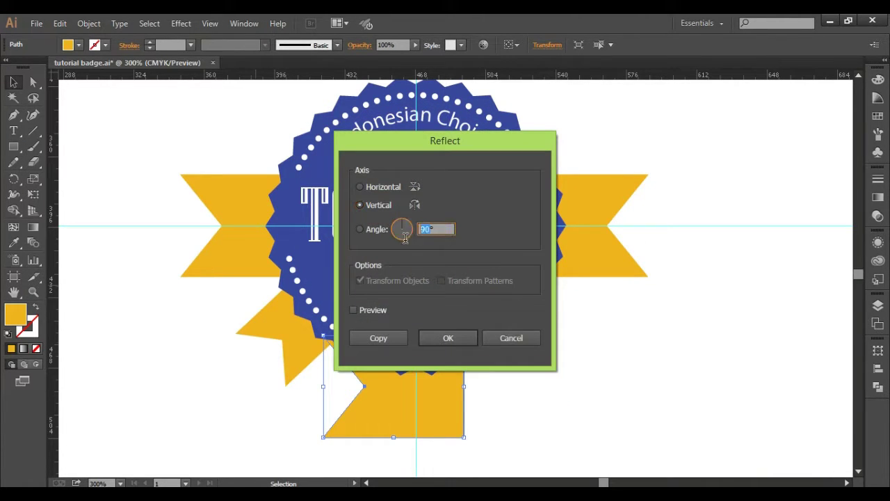
{"action": "left_click", "coordinate": [471, 339]}
Copy the bottom ribbon tail to behind the badge's upper edge and align it with the vertical guide
{"action": "left_click_drag", "start_coordinate": [433, 402], "coordinate": [438, 143]}
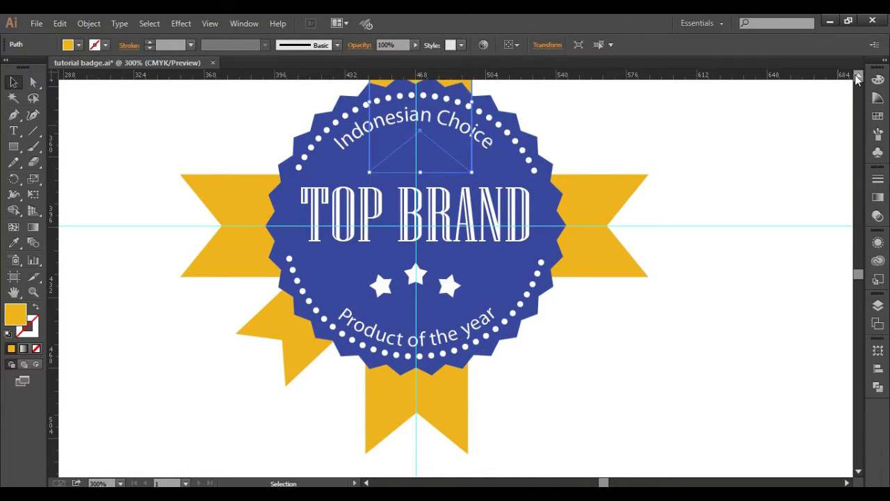
{"action": "scroll", "coordinate": [857, 79], "scroll_direction": "up", "scroll_amount": 3}
{"action": "left_click_drag", "start_coordinate": [446, 169], "coordinate": [443, 168]}
Reflect the ribbon tail copy behind the badge's upper edge at a 360° axis angle so its notched end points up
{"action": "scroll", "coordinate": [442, 166], "scroll_direction": "down", "scroll_amount": 1}
{"action": "right_click", "coordinate": [442, 127]}
{"action": "mouse_move", "coordinate": [480, 299]}
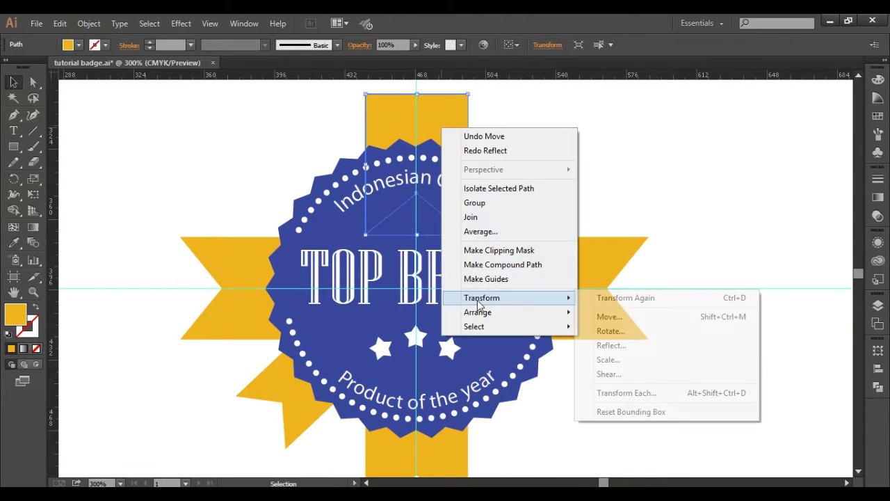
{"action": "left_click", "coordinate": [615, 345]}
{"action": "left_click", "coordinate": [407, 232]}
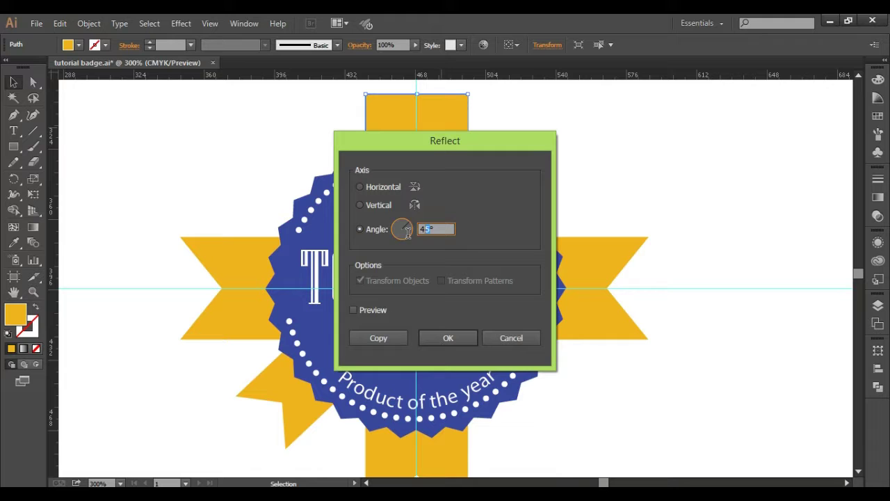
{"action": "type", "text": "360"}
{"action": "left_click", "coordinate": [449, 338]}
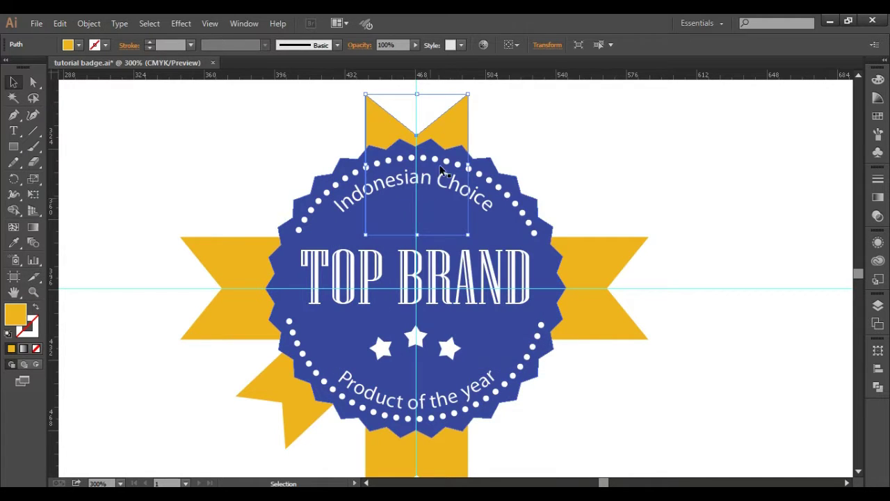
Move the top ribbon tail straight up along the vertical guide so it extends farther beyond the badge
{"action": "left_click_drag", "start_coordinate": [439, 215], "coordinate": [438, 195]}
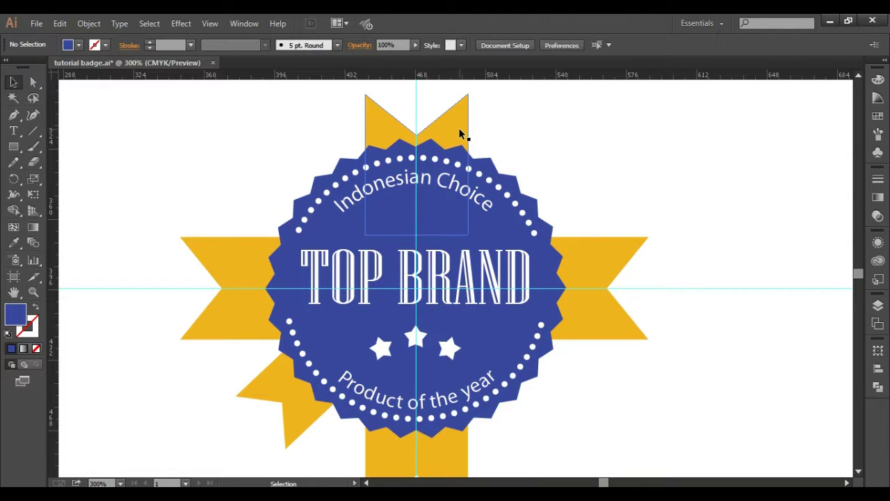
{"action": "left_click", "coordinate": [463, 135]}
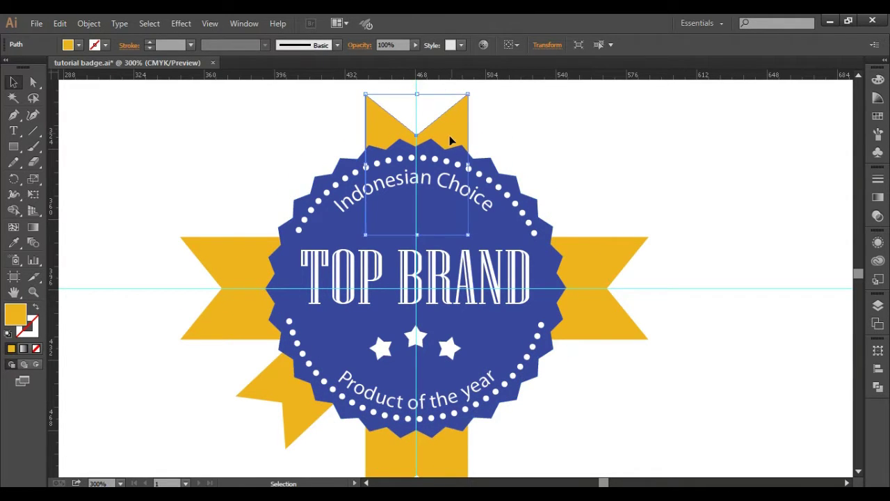
{"action": "left_click_drag", "start_coordinate": [450, 140], "coordinate": [453, 105]}
Shift the lower-left diagonal ribbon tail slightly down and toward the bottom tail
{"action": "left_click", "coordinate": [34, 292]}
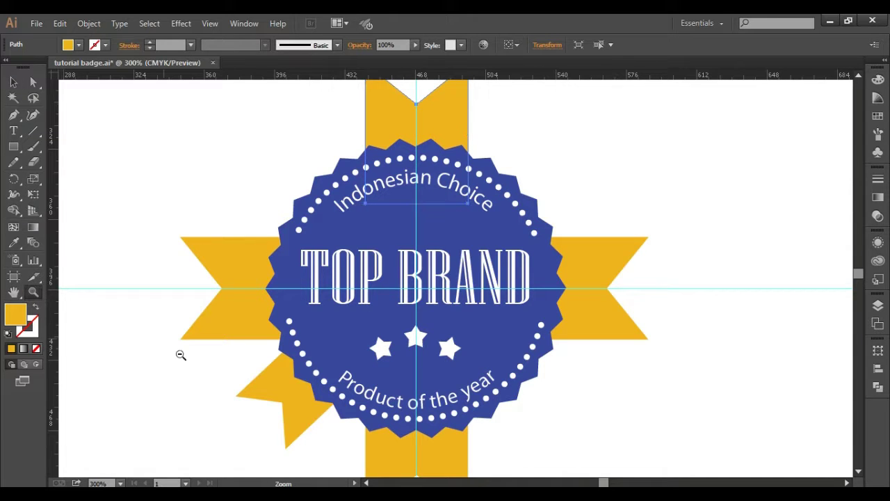
{"action": "left_click", "coordinate": [164, 337], "text": "alt"}
{"action": "left_click", "coordinate": [13, 82]}
{"action": "left_click", "coordinate": [845, 483]}
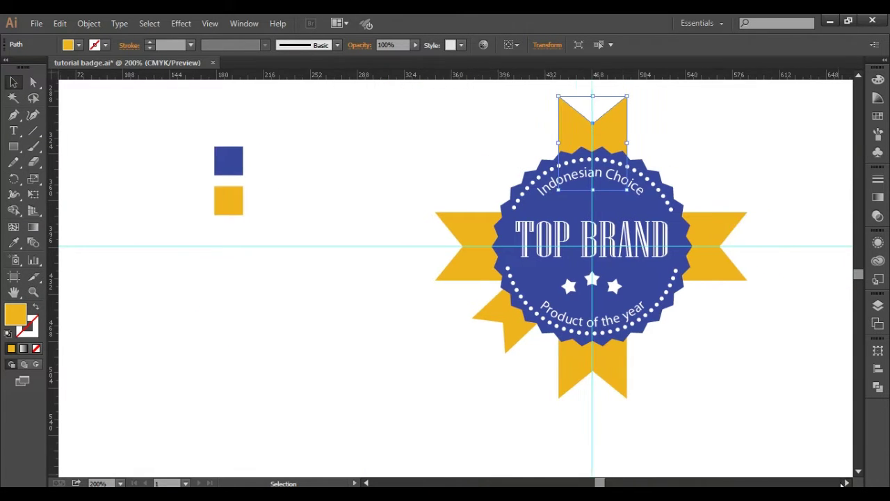
{"action": "left_click", "coordinate": [770, 482]}
{"action": "left_click", "coordinate": [770, 482]}
{"action": "left_click", "coordinate": [367, 483]}
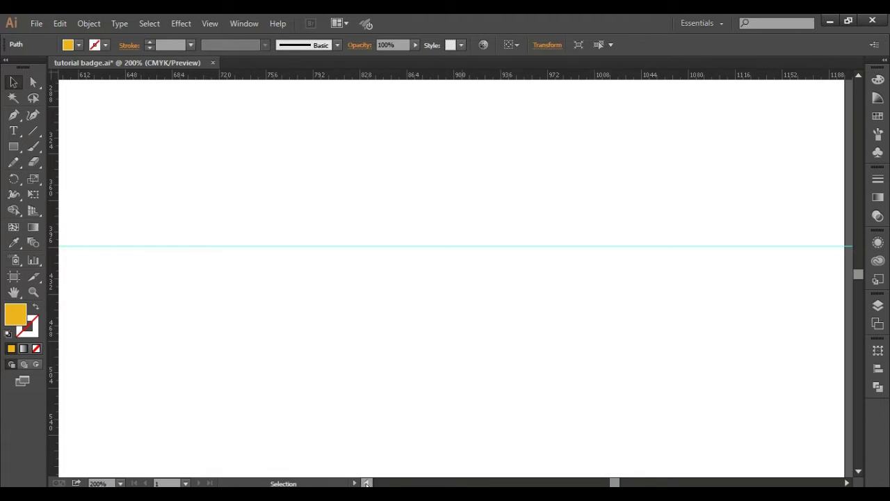
{"action": "scroll", "coordinate": [455, 278], "scroll_direction": "left", "scroll_amount": 10}
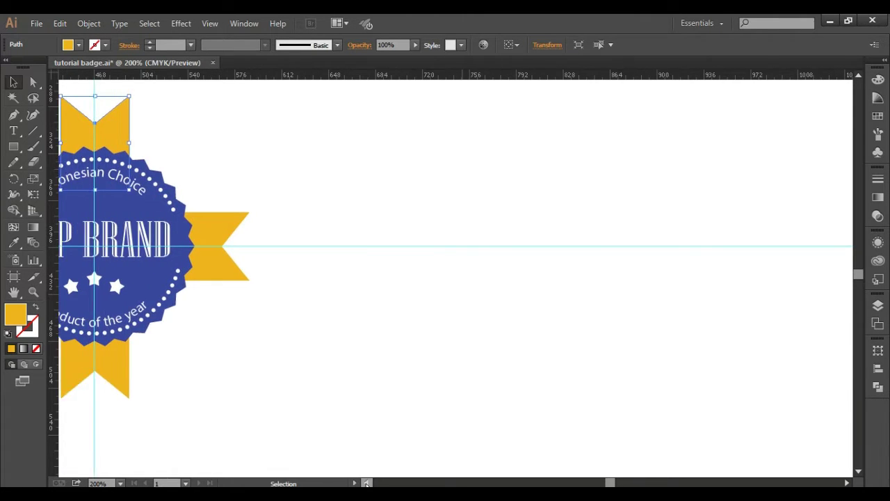
{"action": "left_click", "coordinate": [367, 483]}
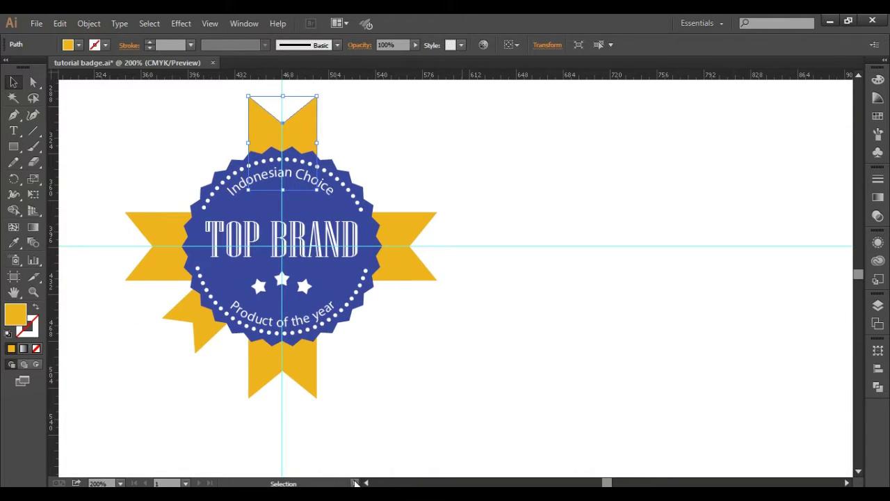
{"action": "left_click", "coordinate": [233, 374]}
{"action": "mouse_move", "coordinate": [204, 322]}
{"action": "left_mouse_down"}
{"action": "mouse_move", "coordinate": [230, 345]}
{"action": "mouse_move", "coordinate": [211, 327]}
{"action": "left_mouse_up"}
{"action": "left_click", "coordinate": [390, 399]}
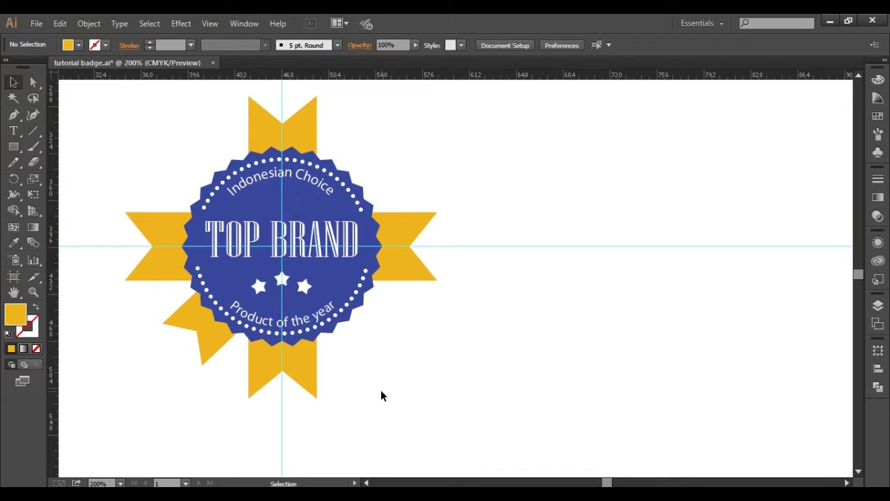
{"action": "left_click_drag", "start_coordinate": [203, 326], "coordinate": [206, 176]}
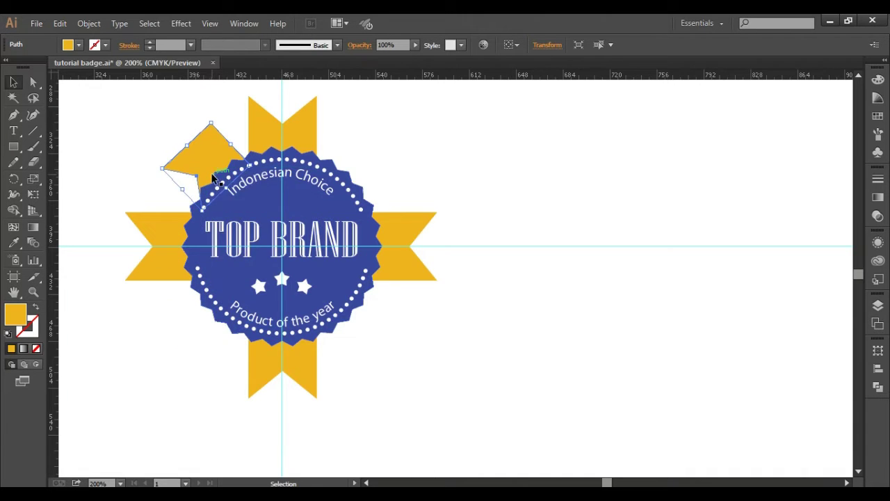
{"action": "right_click", "coordinate": [207, 176]}
{"action": "left_click", "coordinate": [180, 314]}
{"action": "key", "text": "ctrl+z"}
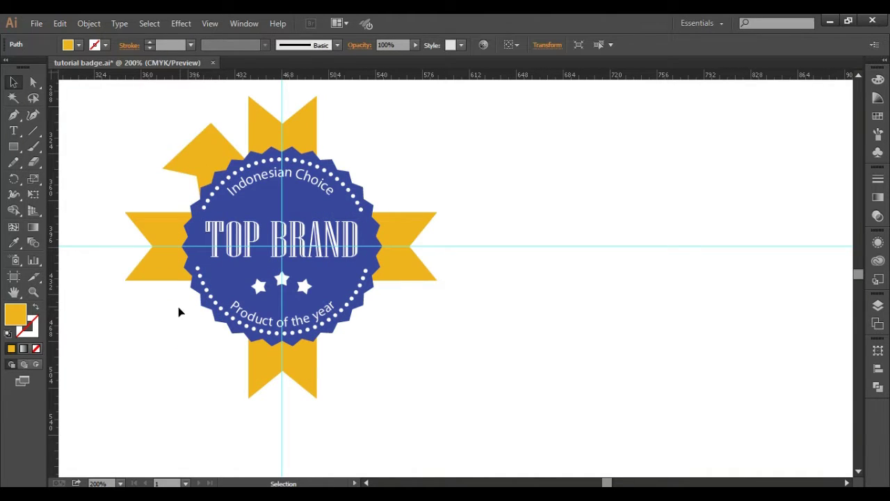
{"action": "key", "text": "ctrl+z"}
Copy the lower-left diagonal ribbon tail straight up to the badge's upper left and reflect the copy at a 360° axis angle
{"action": "left_click_drag", "start_coordinate": [206, 329], "coordinate": [206, 169]}
{"action": "right_click", "coordinate": [207, 169]}
{"action": "mouse_move", "coordinate": [277, 334]}
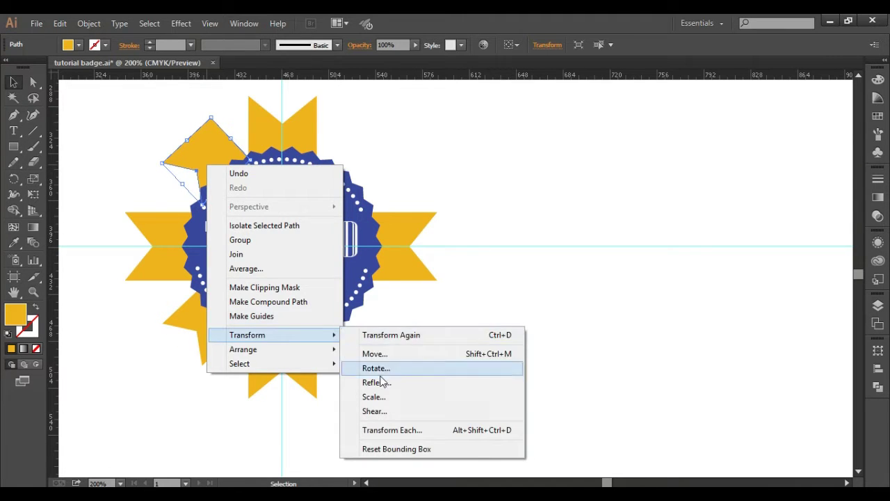
{"action": "left_click", "coordinate": [380, 381]}
{"action": "left_click", "coordinate": [444, 332]}
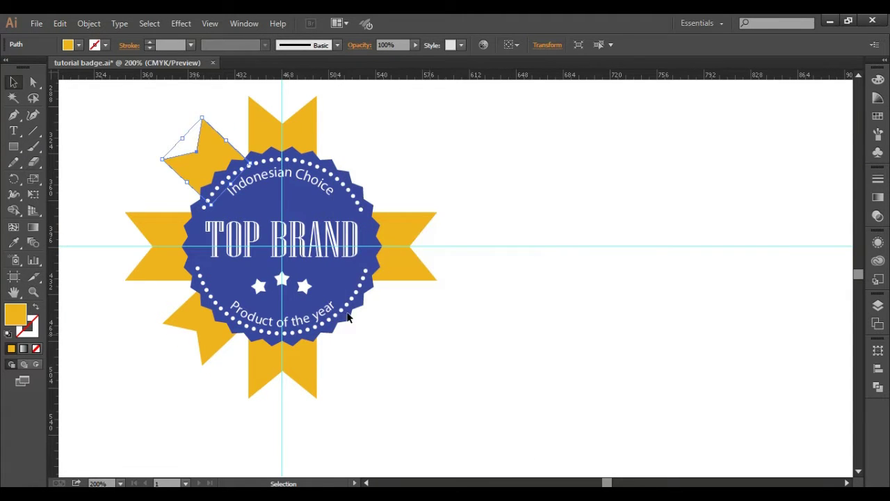
Add a vertical guide at the outer tip of the lower-left diagonal tail and align the upper-left tail's tip with it
{"action": "left_click_drag", "start_coordinate": [211, 164], "coordinate": [209, 174]}
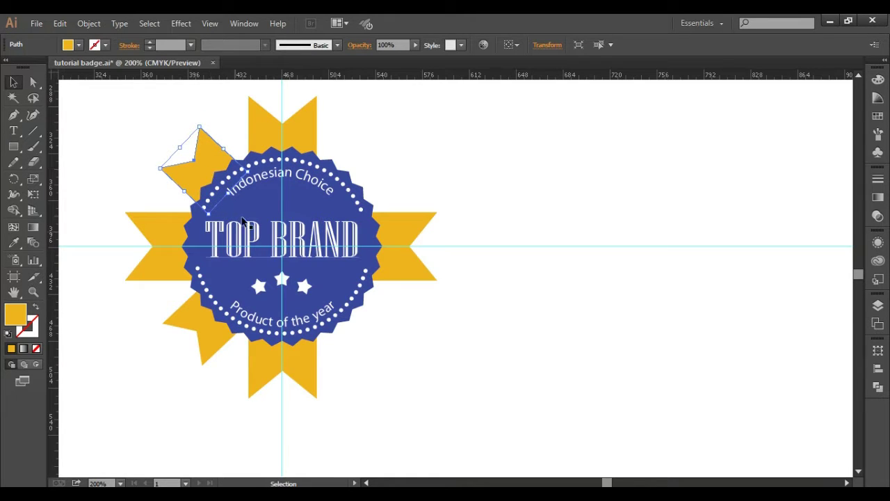
{"action": "left_click_drag", "start_coordinate": [53, 167], "coordinate": [198, 175]}
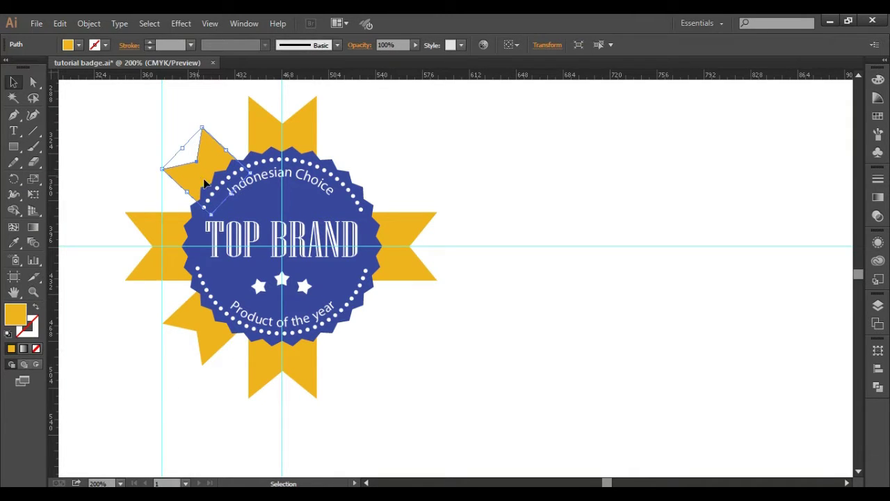
{"action": "left_click", "coordinate": [391, 193]}
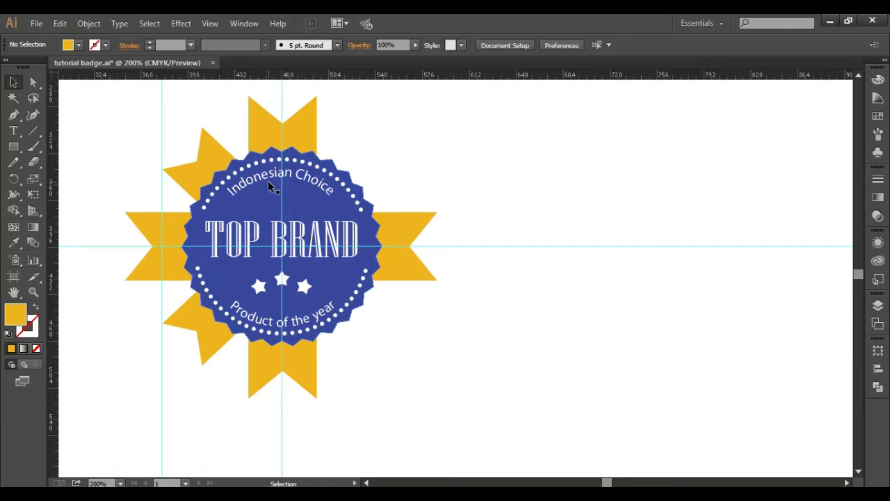
{"action": "left_click_drag", "start_coordinate": [198, 170], "coordinate": [199, 170]}
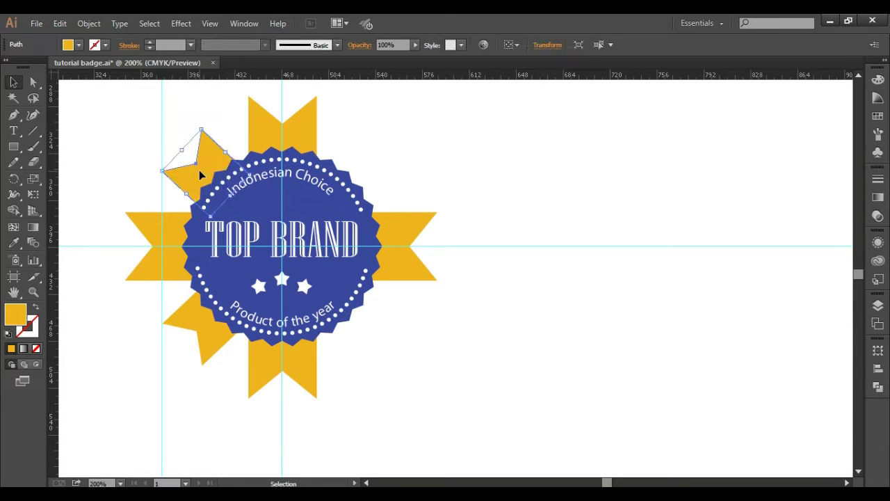
{"action": "left_click", "coordinate": [430, 162]}
{"action": "left_click", "coordinate": [205, 172]}
{"action": "left_click", "coordinate": [392, 151]}
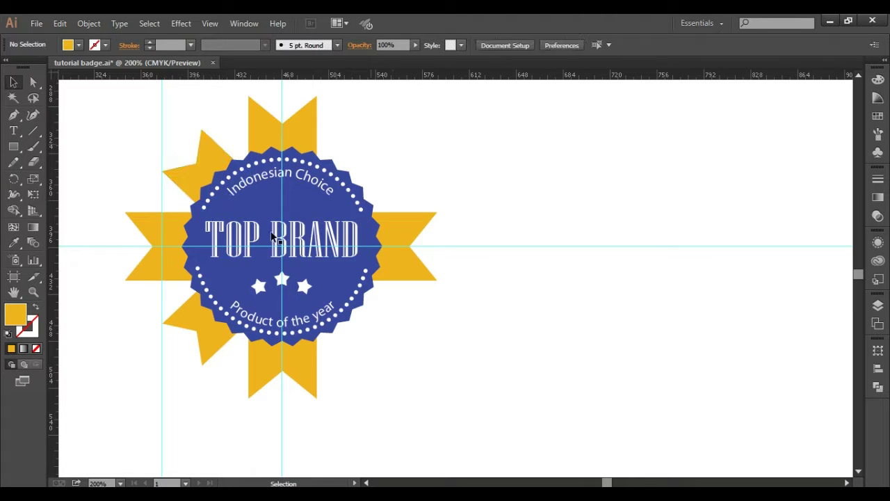
{"action": "left_click", "coordinate": [199, 180]}
{"action": "left_click_drag", "start_coordinate": [200, 179], "coordinate": [201, 178]}
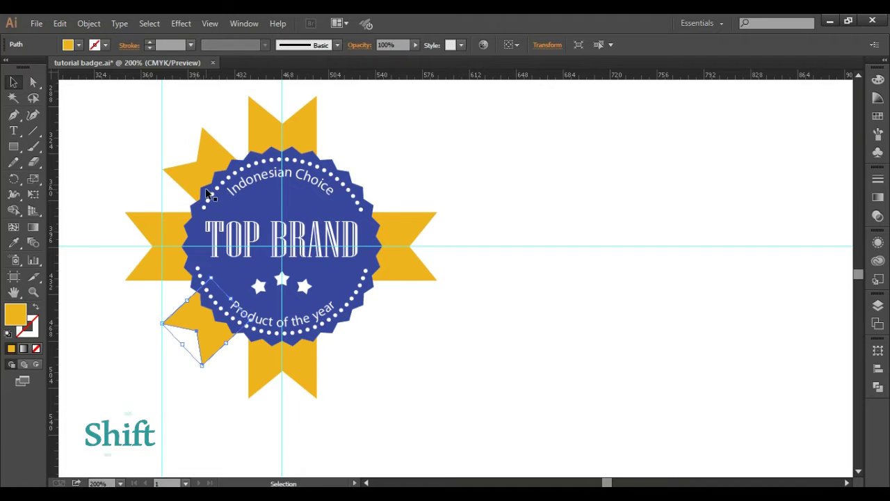
Copy both left diagonal ribbon tails horizontally to the right side of the badge
{"action": "left_click", "coordinate": [197, 328], "text": "shift"}
{"action": "left_click_drag", "start_coordinate": [203, 319], "coordinate": [353, 319]}
{"action": "left_click_drag", "start_coordinate": [352, 315], "coordinate": [373, 325]}
Try to reflect the two right diagonal tail copies at a 360° axis angle
{"action": "right_click", "coordinate": [388, 327]}
{"action": "mouse_move", "coordinate": [411, 288]}
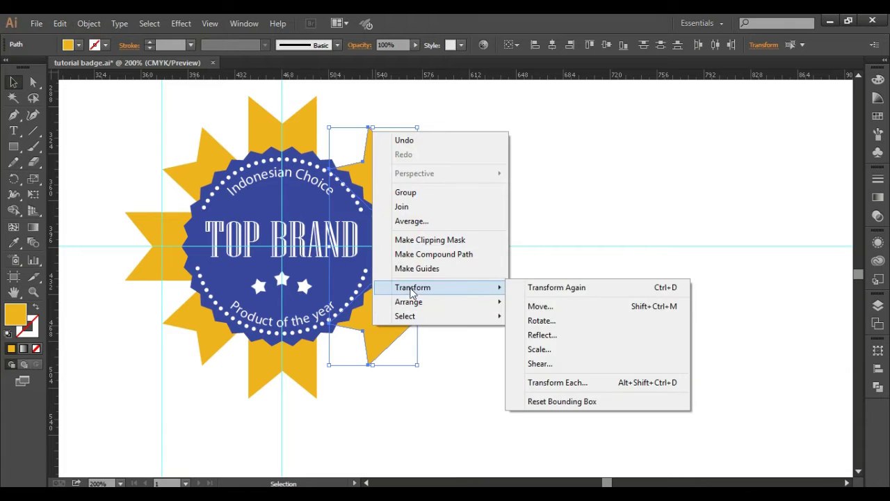
{"action": "left_click", "coordinate": [559, 336]}
{"action": "left_click", "coordinate": [449, 334]}
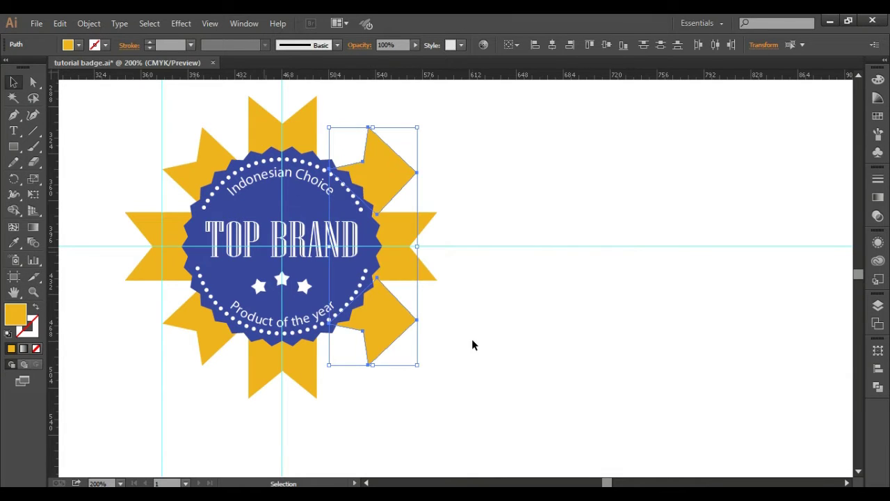
{"action": "left_click", "coordinate": [390, 179]}
{"action": "right_click", "coordinate": [387, 179]}
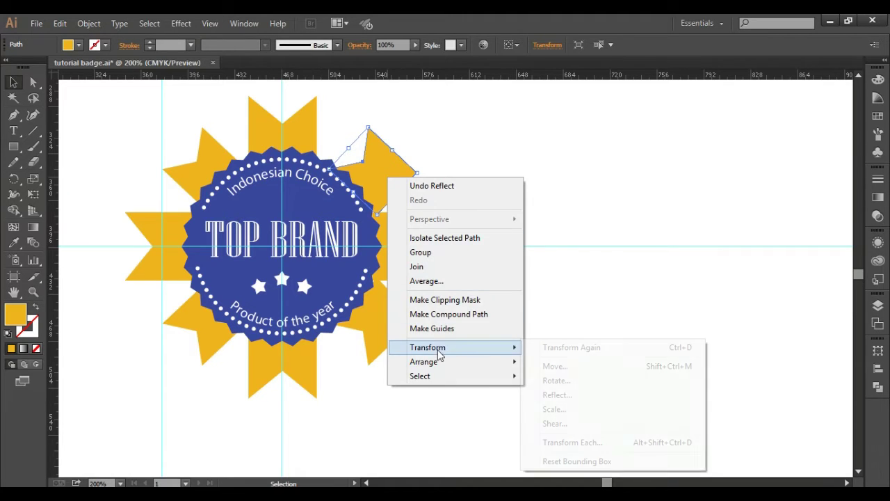
{"action": "left_click", "coordinate": [555, 272]}
{"action": "left_click", "coordinate": [554, 272]}
Reflect both right diagonal ribbon tails at a 90° axis angle so their notched ends point away from the badge
{"action": "left_click", "coordinate": [390, 189]}
{"action": "left_click", "coordinate": [381, 318], "text": "shift"}
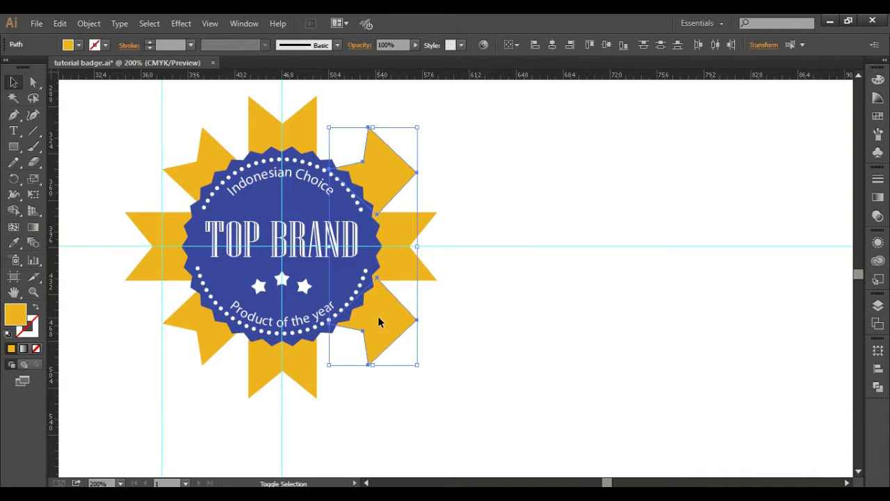
{"action": "right_click", "coordinate": [381, 319]}
{"action": "mouse_move", "coordinate": [441, 285]}
{"action": "left_click", "coordinate": [549, 327]}
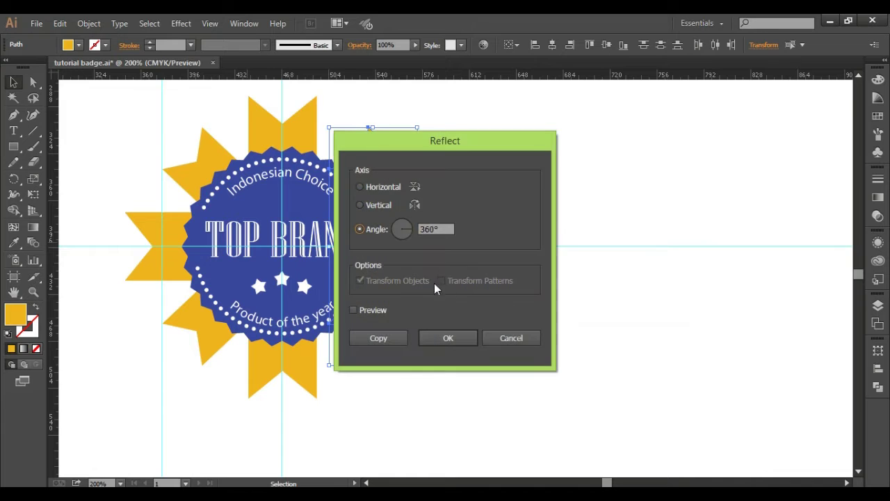
{"action": "type", "text": "90"}
{"action": "left_click", "coordinate": [448, 338]}
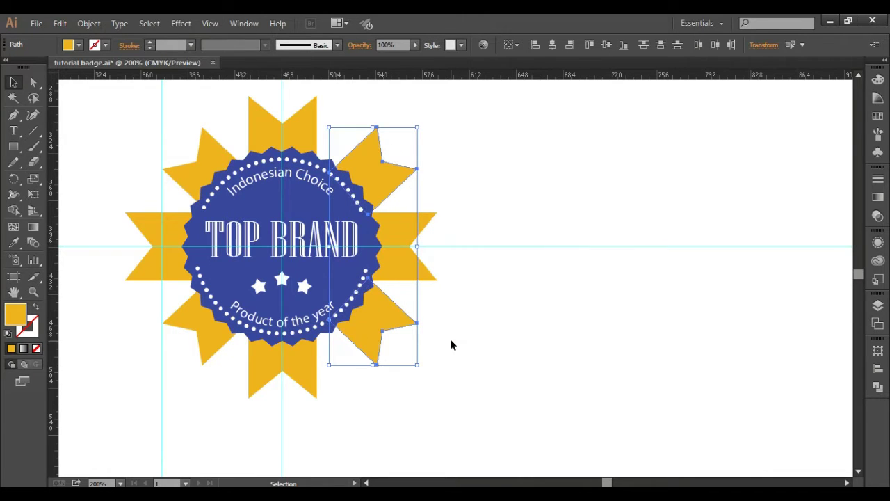
Move both right diagonal ribbon tails horizontally inward to mirror the position of the left diagonal tails
{"action": "left_click_drag", "start_coordinate": [366, 326], "coordinate": [357, 327]}
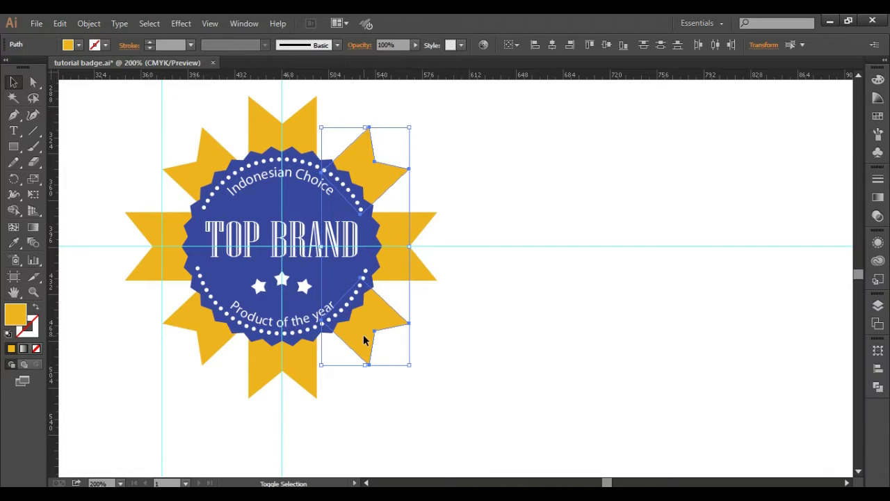
{"action": "left_click", "coordinate": [363, 340], "text": "shift"}
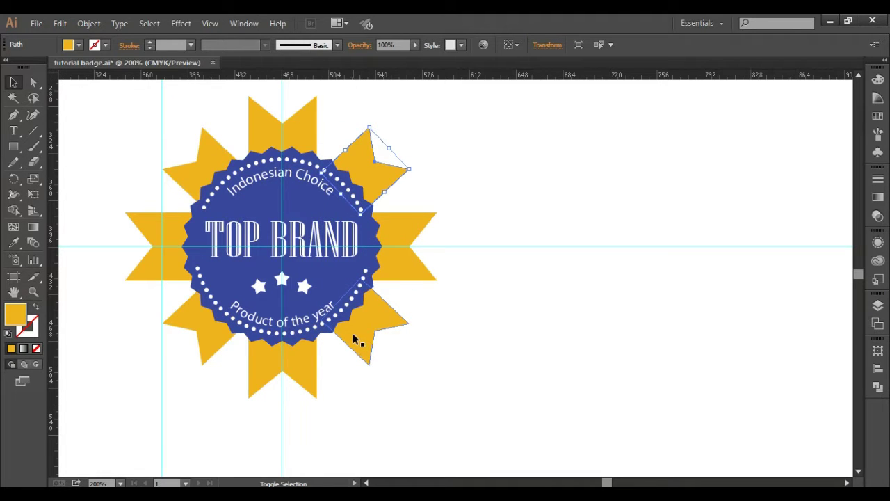
{"action": "left_click", "coordinate": [372, 318]}
{"action": "left_click", "coordinate": [377, 179], "text": "shift"}
{"action": "left_click_drag", "start_coordinate": [377, 320], "coordinate": [369, 327]}
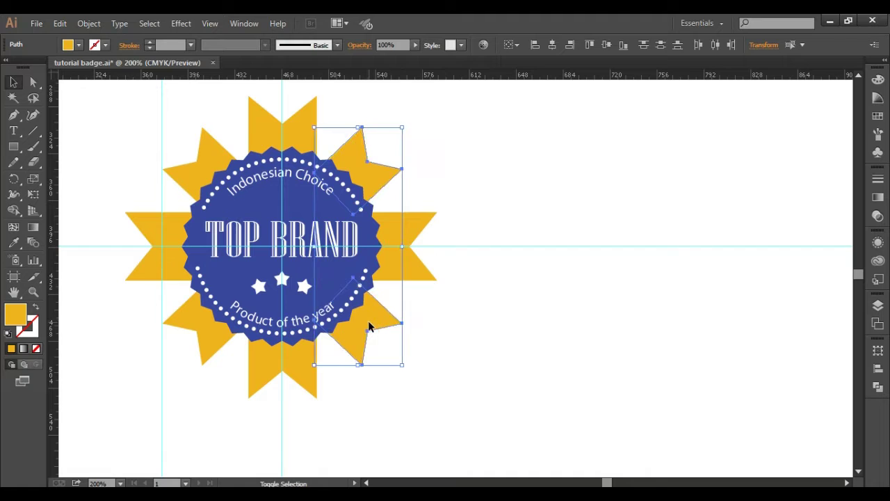
Delete the vertical guide at the tips of the left diagonal tails
{"action": "left_click", "coordinate": [456, 330]}
{"action": "left_click", "coordinate": [163, 188]}
{"action": "key", "text": "Delete"}
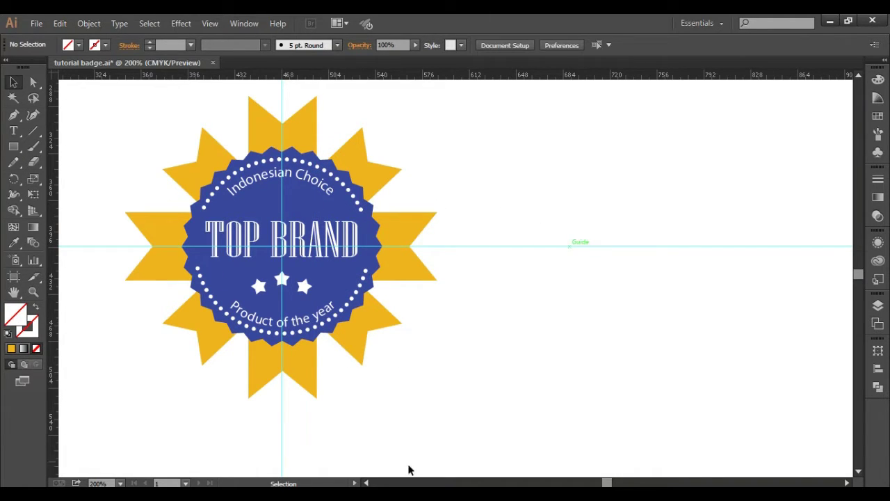
Move the left horizontal ribbon tail slightly inward along the horizontal guide to balance it with the right one
{"action": "scroll", "coordinate": [409, 470], "scroll_direction": "left", "scroll_amount": 5}
{"action": "left_click", "coordinate": [274, 276]}
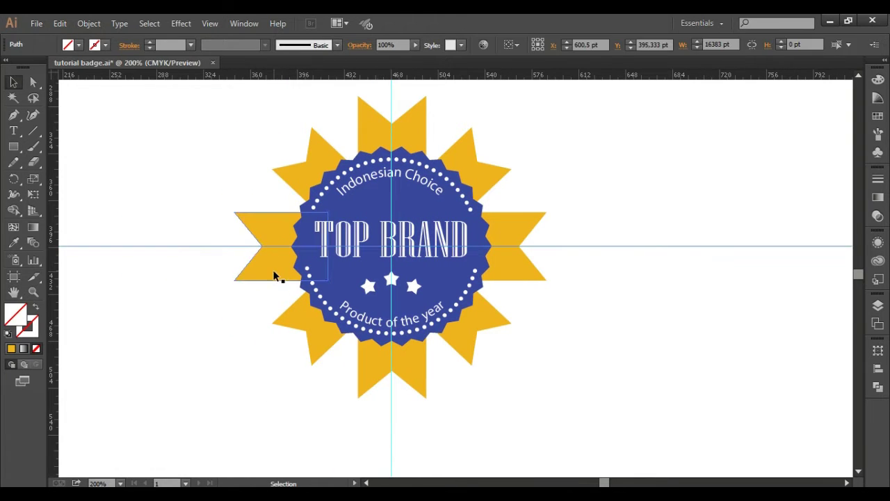
{"action": "left_click_drag", "start_coordinate": [274, 276], "coordinate": [279, 273]}
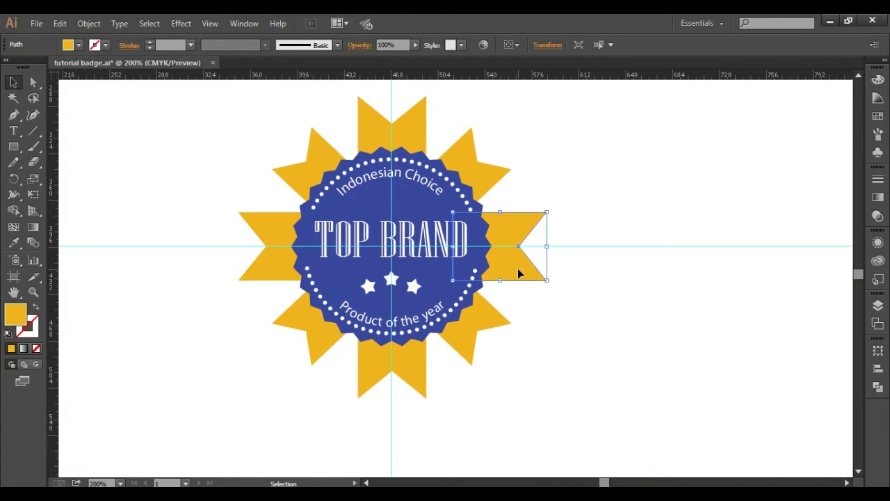
{"action": "left_click_drag", "start_coordinate": [518, 268], "coordinate": [533, 306]}
{"action": "left_click", "coordinate": [594, 390]}
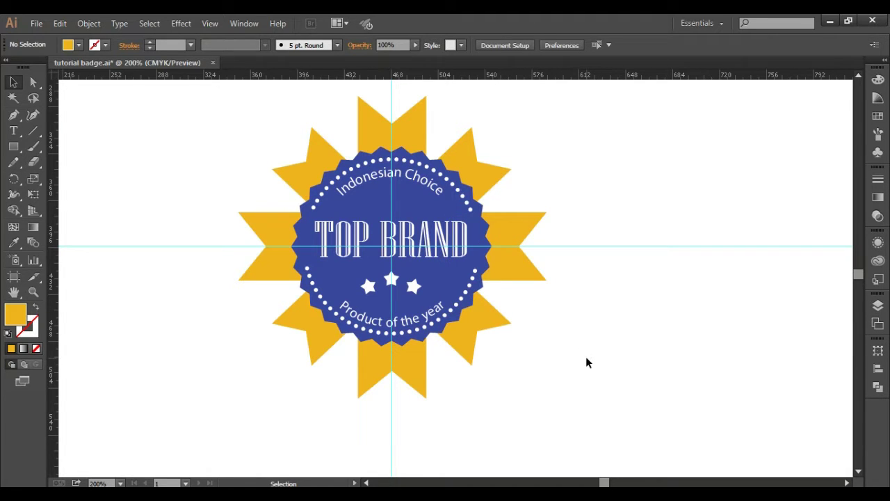
{"action": "left_click", "coordinate": [857, 76]}
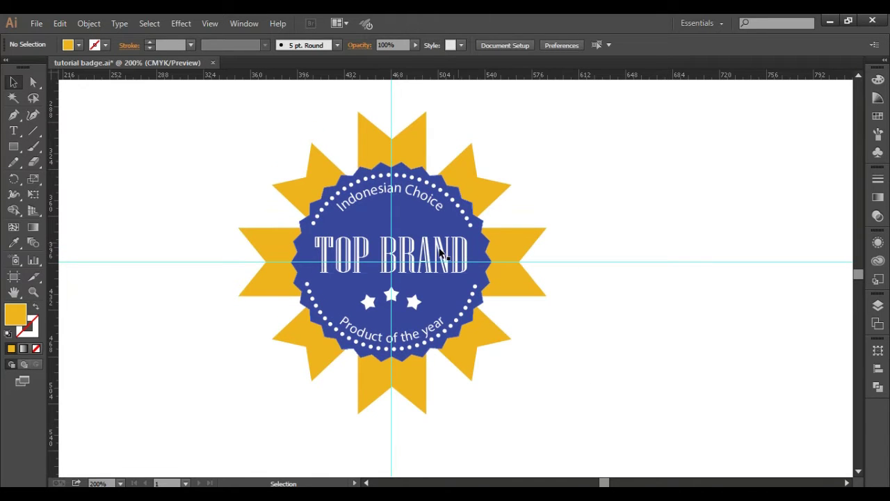
Duplicate the "TOP BRAND" text, fill the copy with black, and place it slightly down and right of the white original
{"action": "left_click", "coordinate": [402, 269]}
{"action": "left_click", "coordinate": [33, 292]}
{"action": "left_click", "coordinate": [351, 268]}
{"action": "left_click", "coordinate": [11, 82]}
{"action": "left_click_drag", "start_coordinate": [588, 263], "coordinate": [575, 280]}
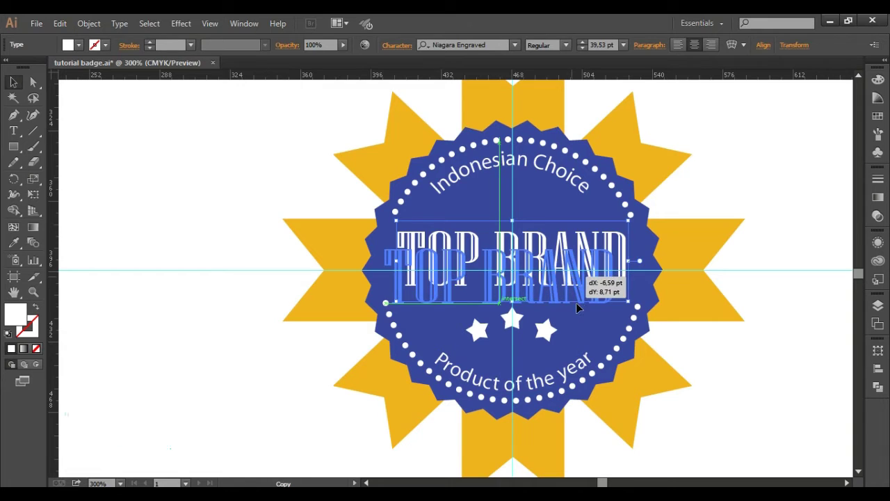
{"action": "left_click", "coordinate": [878, 80]}
{"action": "left_click", "coordinate": [723, 154]}
{"action": "left_click_drag", "start_coordinate": [580, 295], "coordinate": [596, 279]}
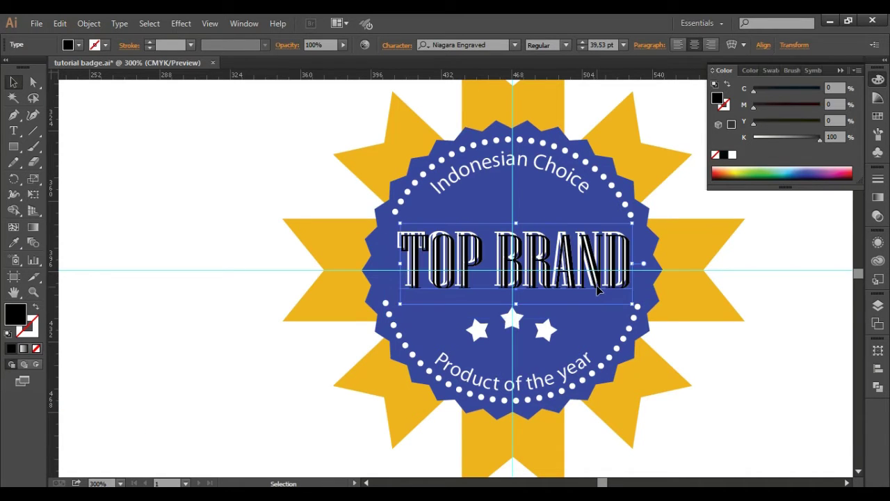
Try sending the black "TOP BRAND" copy to the back of the whole stack, and undo it
{"action": "right_click", "coordinate": [600, 290]}
{"action": "mouse_move", "coordinate": [642, 408]}
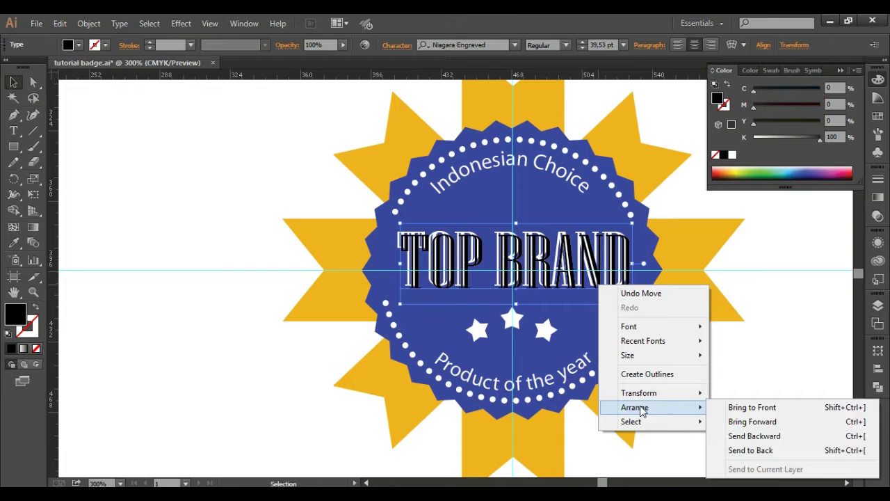
{"action": "left_click", "coordinate": [777, 450]}
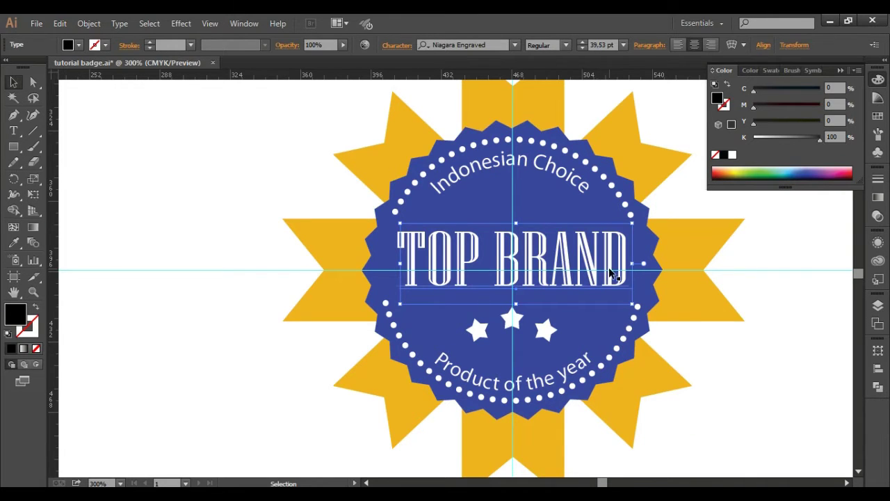
{"action": "key", "text": "ctrl+z"}
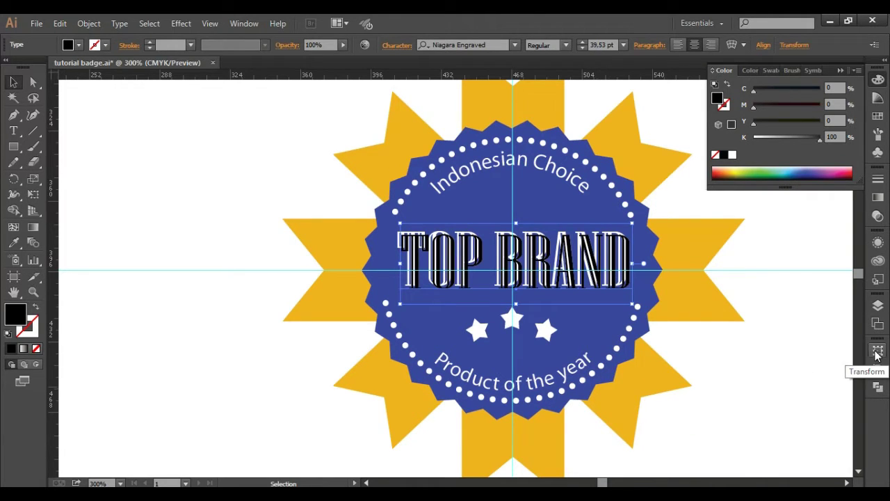
Reorder the black "TOP BRAND" copy within Layer 1 so it sits directly beneath the white text
{"action": "left_click", "coordinate": [876, 308]}
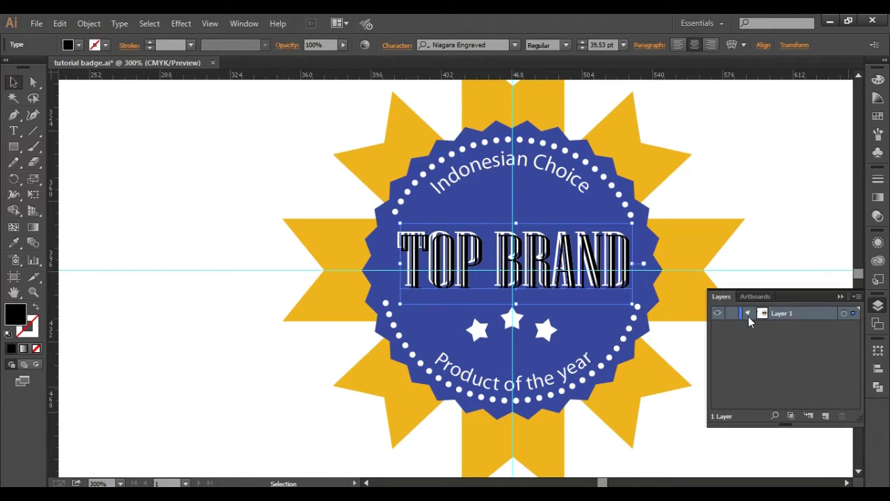
{"action": "left_click", "coordinate": [748, 314]}
{"action": "scroll", "coordinate": [854, 344], "scroll_direction": "down", "scroll_amount": 2}
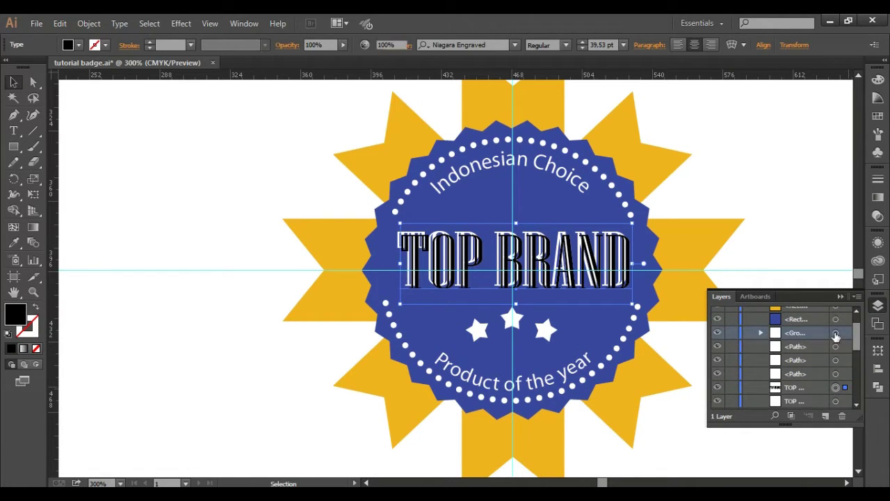
{"action": "left_click", "coordinate": [836, 333]}
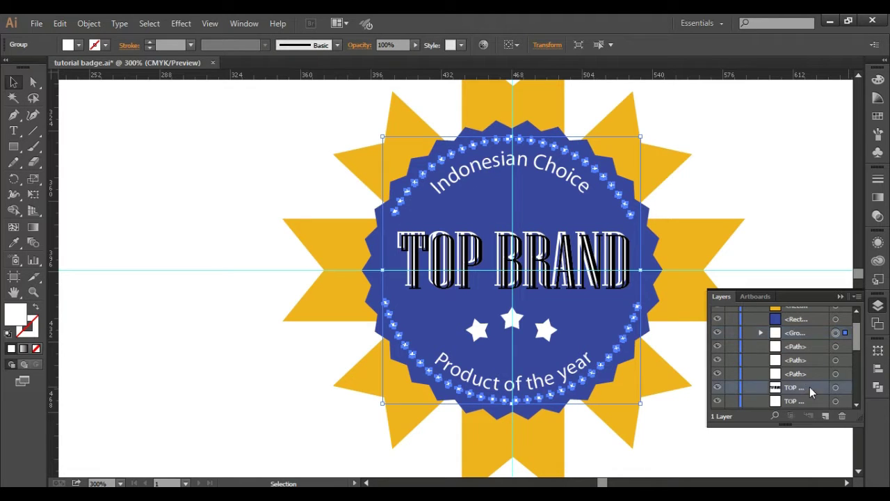
{"action": "left_click", "coordinate": [836, 387]}
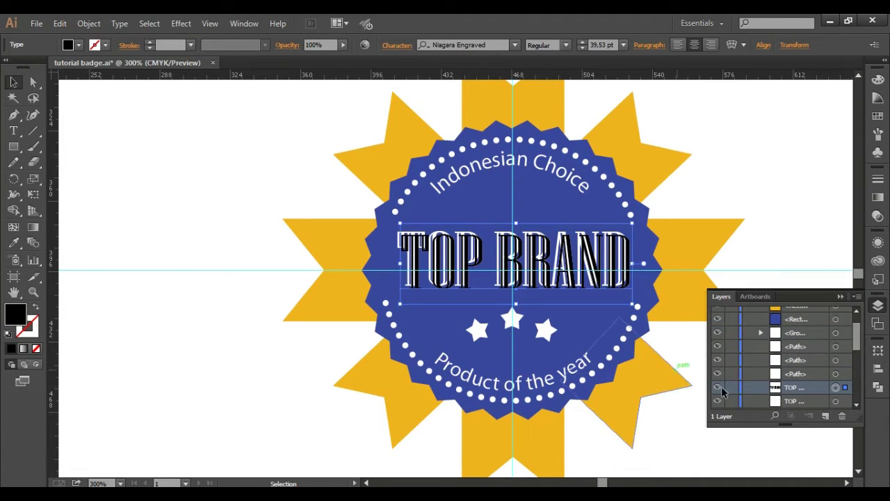
{"action": "scroll", "coordinate": [809, 393], "scroll_direction": "down", "scroll_amount": 2}
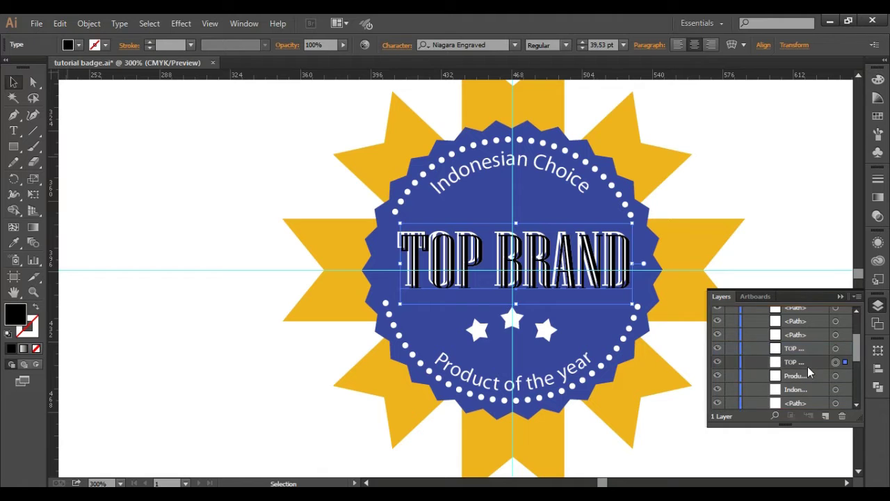
{"action": "left_click", "coordinate": [842, 296]}
Nudge the black "TOP BRAND" copy slightly upward so it forms a tight drop shadow behind the white text
{"action": "key", "text": "z"}
{"action": "left_click", "coordinate": [465, 273]}
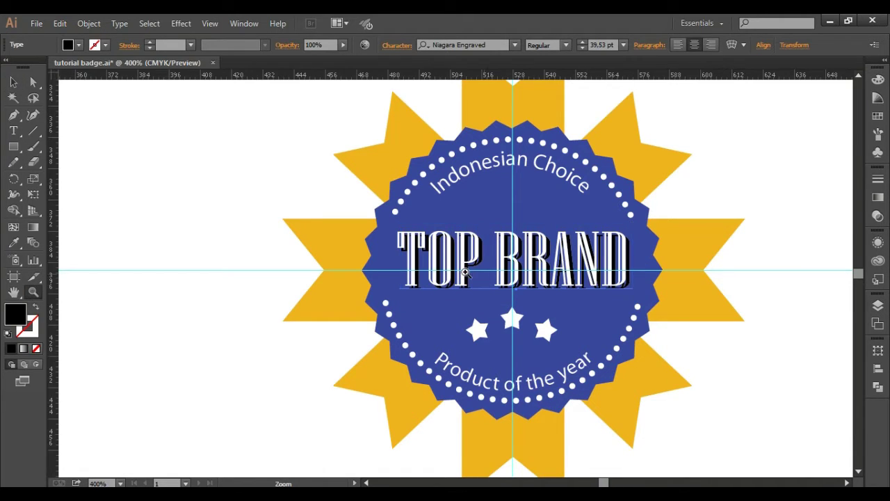
{"action": "left_click", "coordinate": [282, 276]}
{"action": "key", "text": "v"}
{"action": "left_click", "coordinate": [472, 303]}
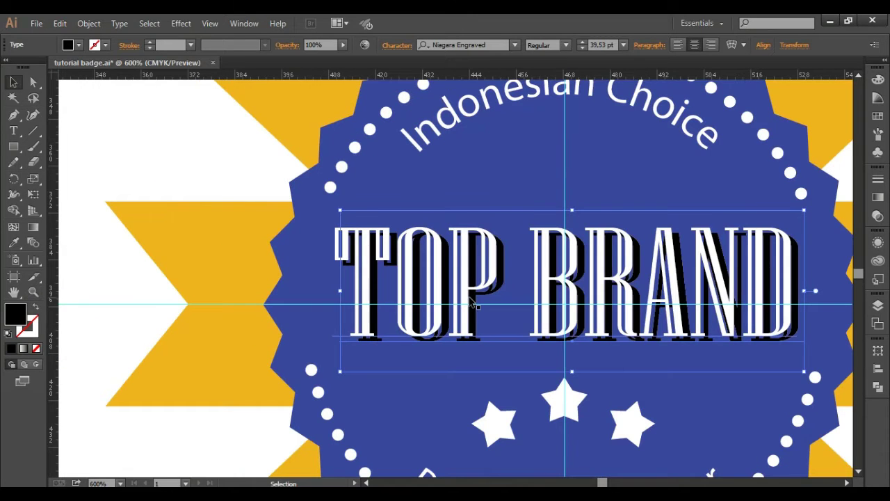
{"action": "key", "text": "Left"}
{"action": "key", "text": "Right"}
{"action": "key", "text": "Left"}
{"action": "key", "text": "Left"}
{"action": "key", "text": "Left"}
{"action": "key", "text": "Up"}
{"action": "key", "text": "Down"}
{"action": "key", "text": "Up"}
{"action": "key", "text": "Right"}
{"action": "key", "text": "Right"}
{"action": "key", "text": "Right"}
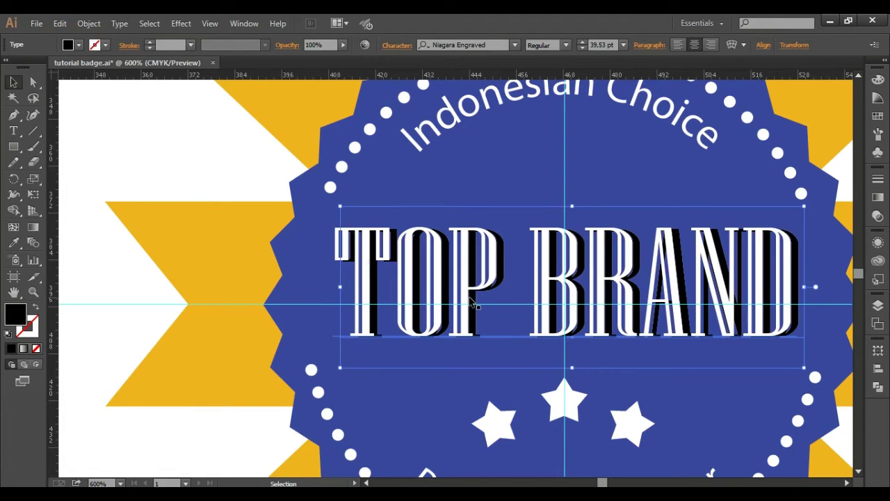
{"action": "left_click", "coordinate": [80, 96]}
Move the top and bottom vertical ribbon tails slightly inward along the vertical guide toward the badge centre
{"action": "key", "text": "z"}
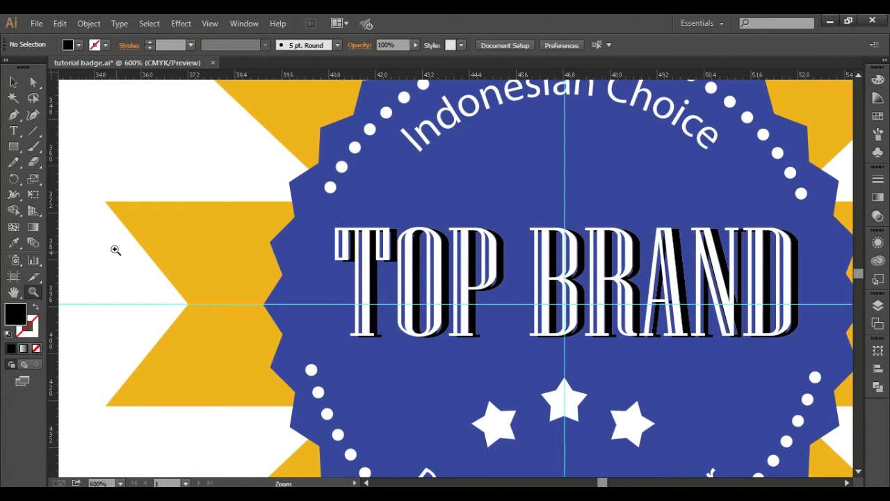
{"action": "left_click", "coordinate": [325, 255], "text": "alt"}
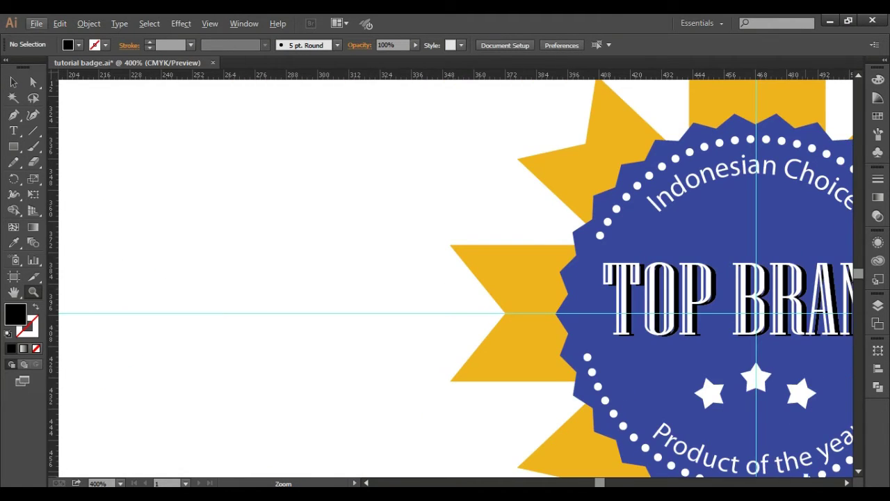
{"action": "left_click", "coordinate": [848, 483]}
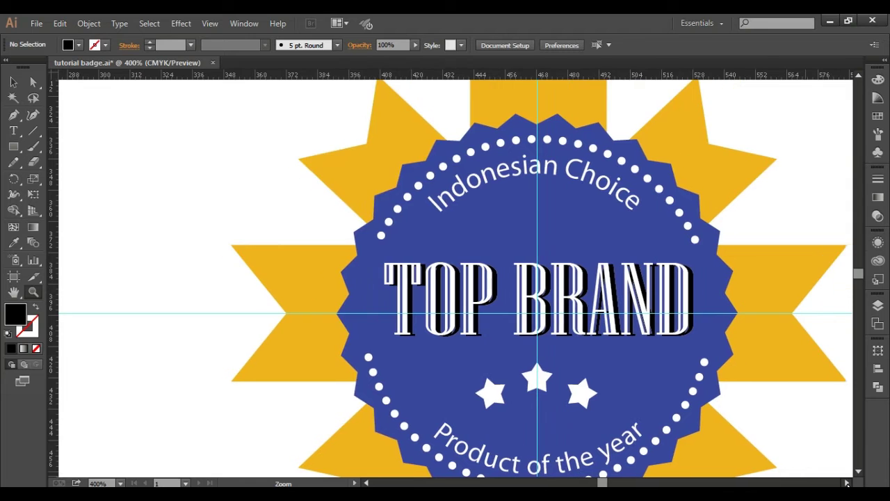
{"action": "left_click", "coordinate": [763, 401], "text": "alt"}
{"action": "left_click", "coordinate": [763, 401], "text": "alt"}
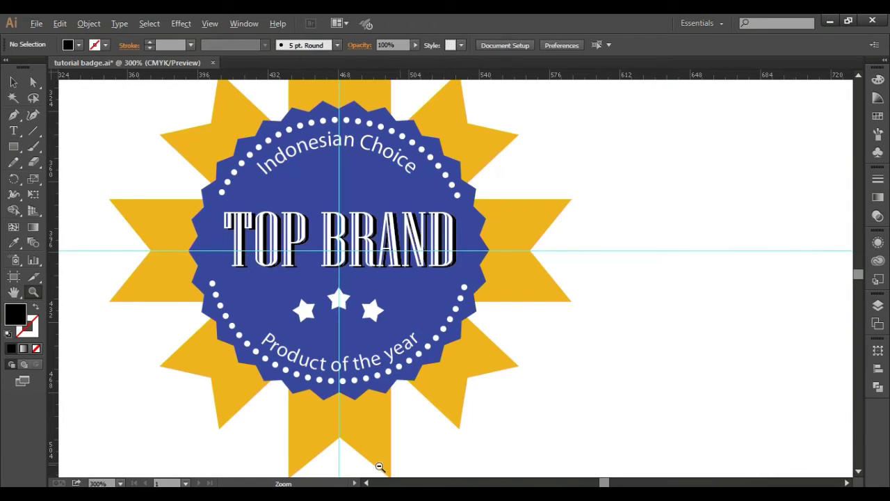
{"action": "left_click", "coordinate": [368, 483]}
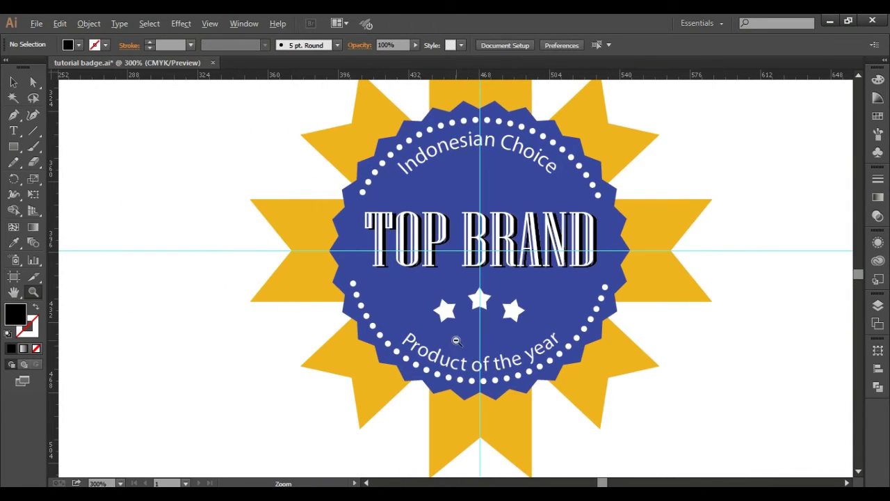
{"action": "left_click", "coordinate": [457, 333], "text": "alt"}
{"action": "left_click", "coordinate": [858, 76]}
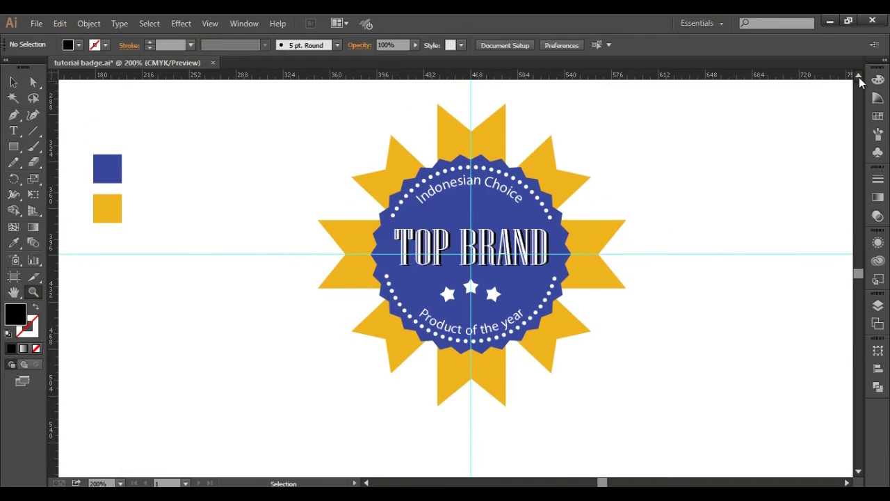
{"action": "left_click", "coordinate": [858, 75]}
{"action": "key", "text": "v"}
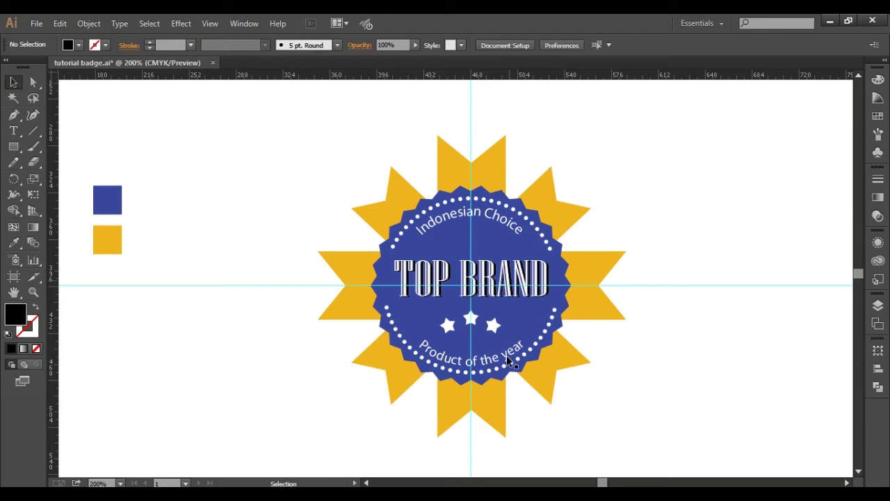
{"action": "left_click", "coordinate": [487, 156]}
{"action": "left_click_drag", "start_coordinate": [488, 157], "coordinate": [491, 400]}
{"action": "left_click", "coordinate": [679, 407]}
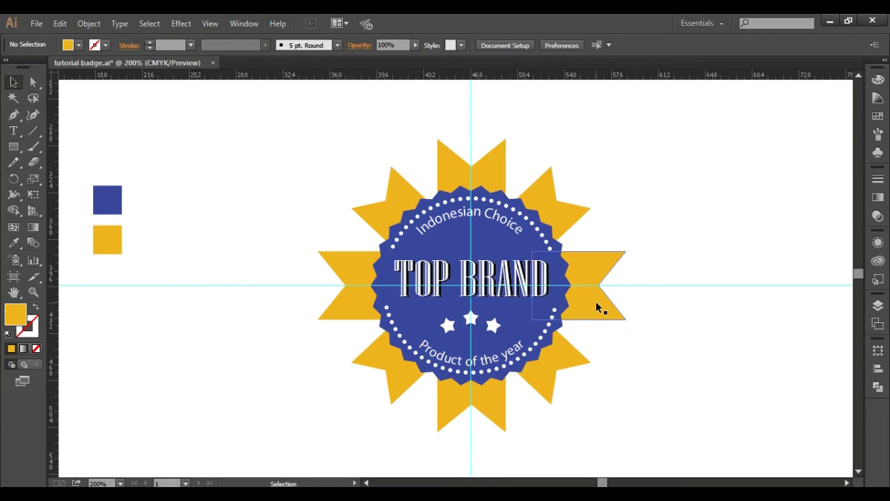
Move the right and left horizontal ribbon tails slightly inward along the horizontal guide toward the badge centre
{"action": "left_click", "coordinate": [596, 304]}
{"action": "left_click_drag", "start_coordinate": [593, 298], "coordinate": [592, 298]}
{"action": "left_click", "coordinate": [655, 373]}
{"action": "left_click", "coordinate": [349, 308]}
{"action": "left_click_drag", "start_coordinate": [350, 308], "coordinate": [356, 308]}
{"action": "left_click", "coordinate": [672, 405]}
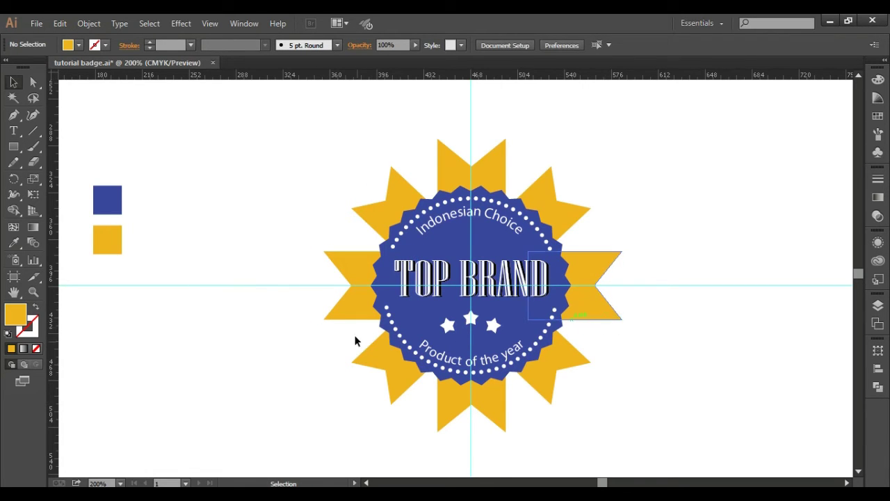
{"action": "key", "text": "ctrl+shift+z"}
{"action": "key", "text": "ctrl+shift+z"}
{"action": "left_click_drag", "start_coordinate": [345, 310], "coordinate": [350, 309]}
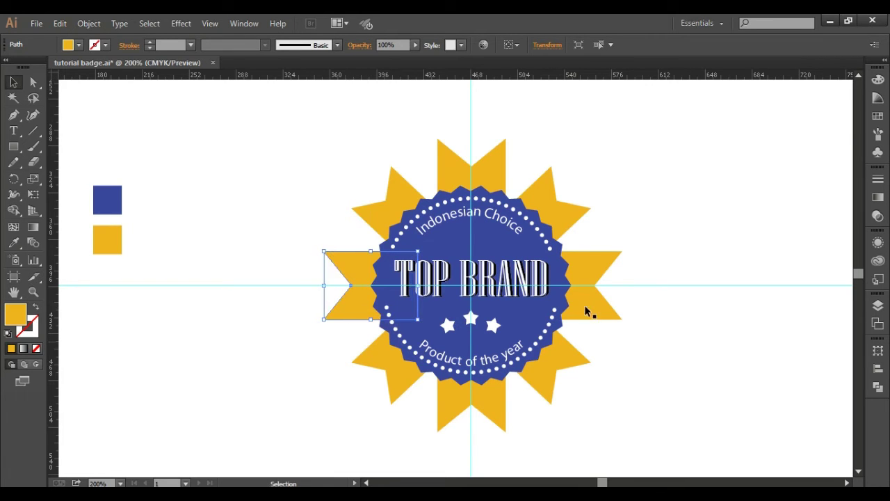
{"action": "left_click", "coordinate": [689, 376]}
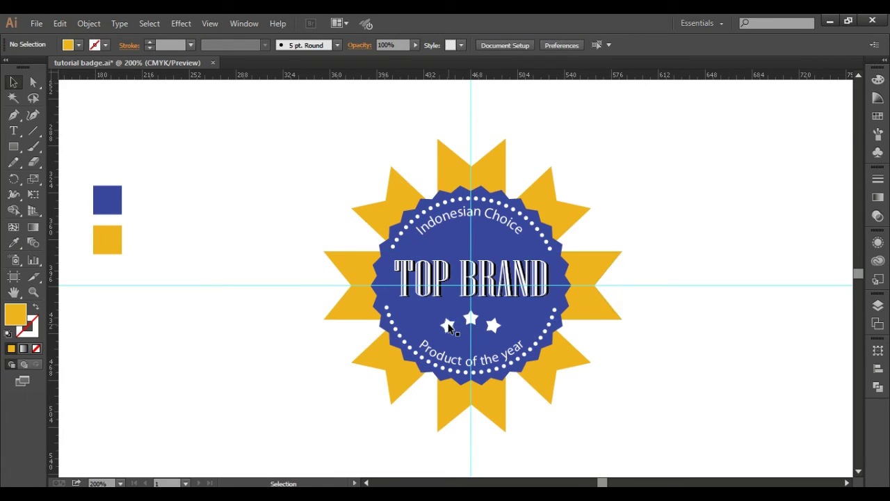
Shift the left horizontal ribbon tail slightly outward so it mirrors the position of the right one
{"action": "left_click", "coordinate": [327, 285]}
{"action": "left_click_drag", "start_coordinate": [326, 286], "coordinate": [320, 288]}
{"action": "left_click", "coordinate": [238, 379]}
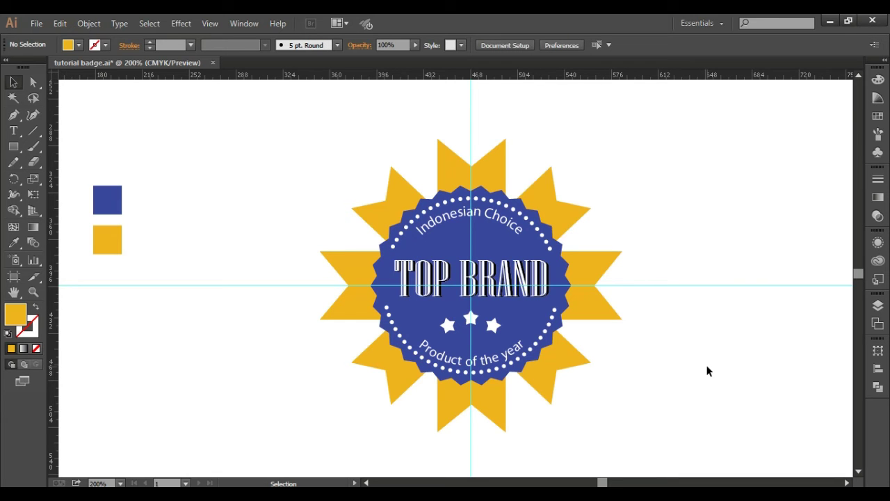
Delete the horizontal guide running through the badge centre
{"action": "left_click", "coordinate": [737, 286]}
{"action": "key", "text": "Delete"}
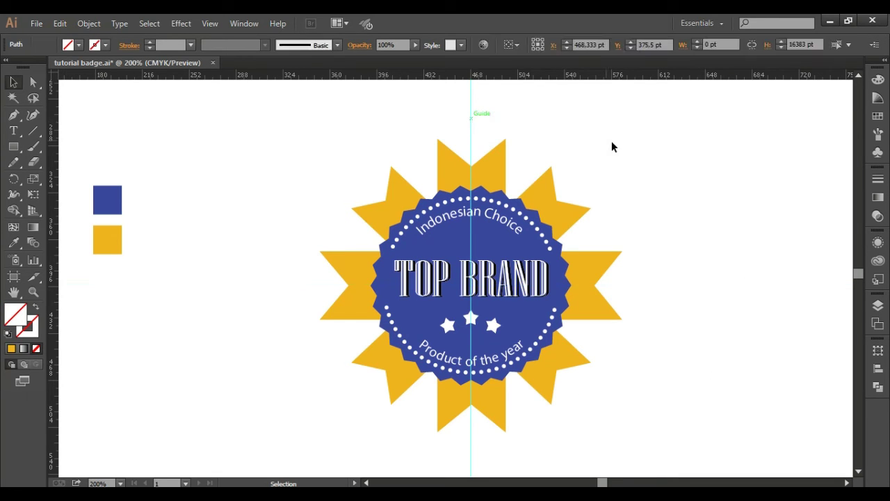